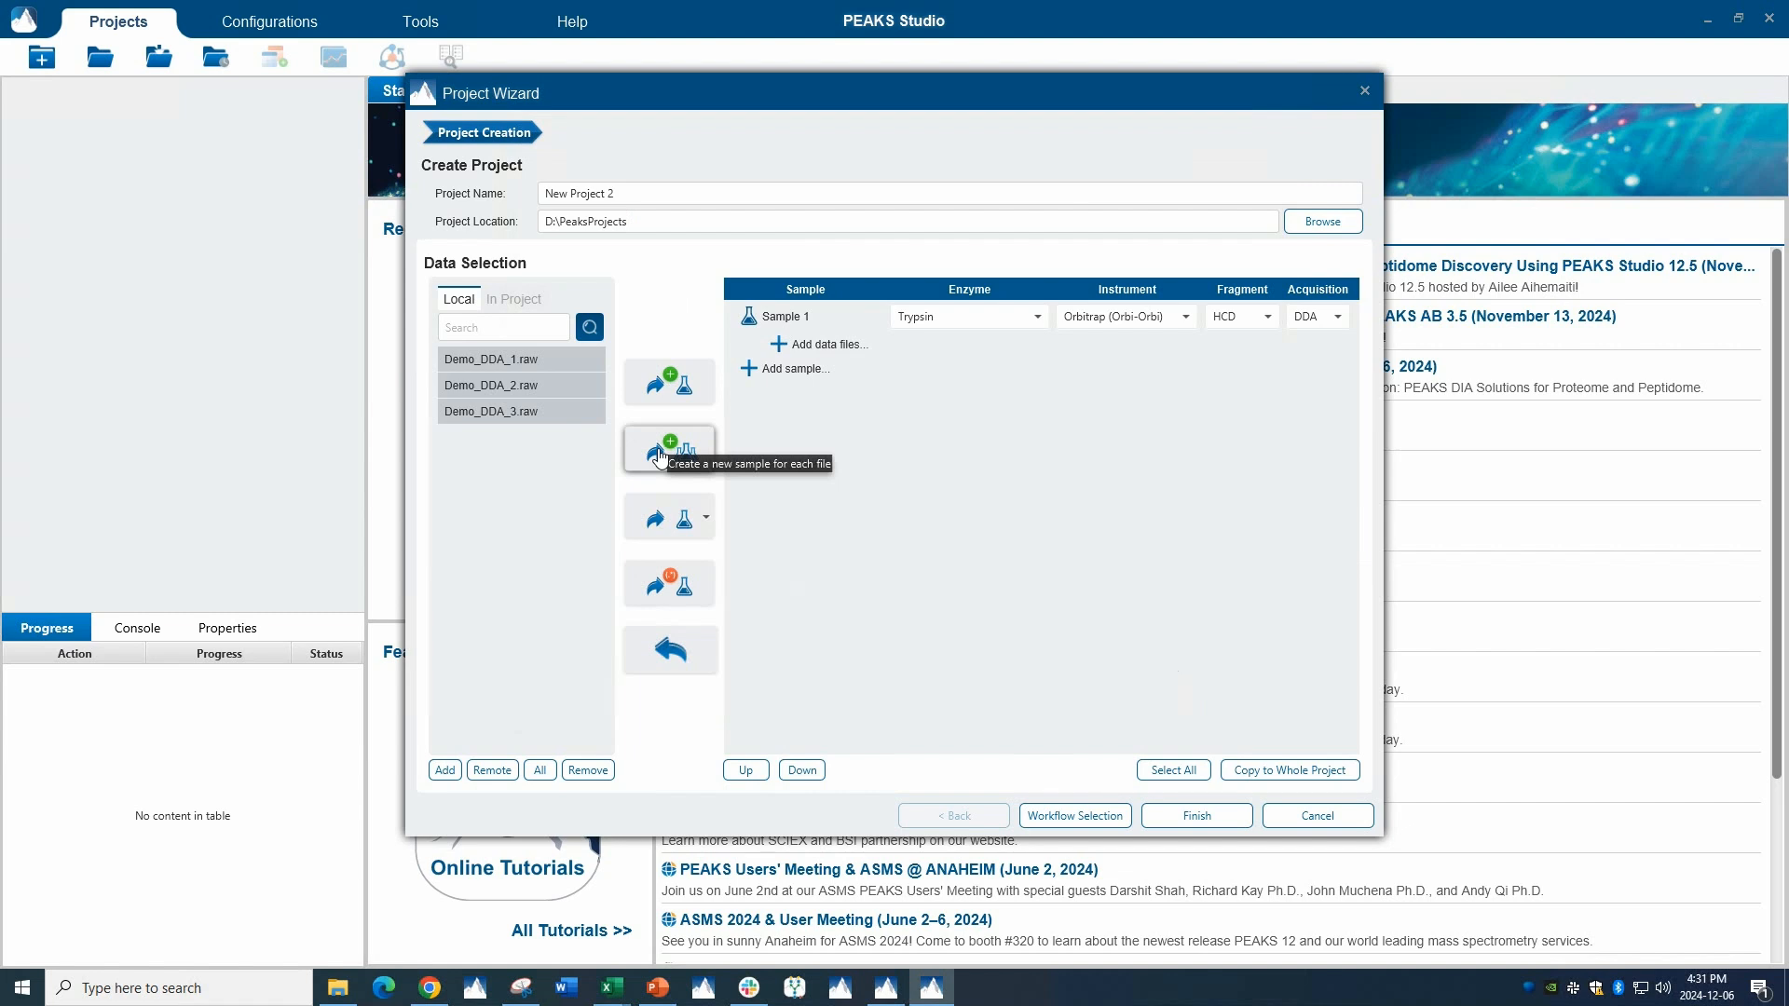
Create a separate sample for each Demo_DDA raw file and continue with the PEAKS DB workflow to the data refine options
left_click(659, 454)
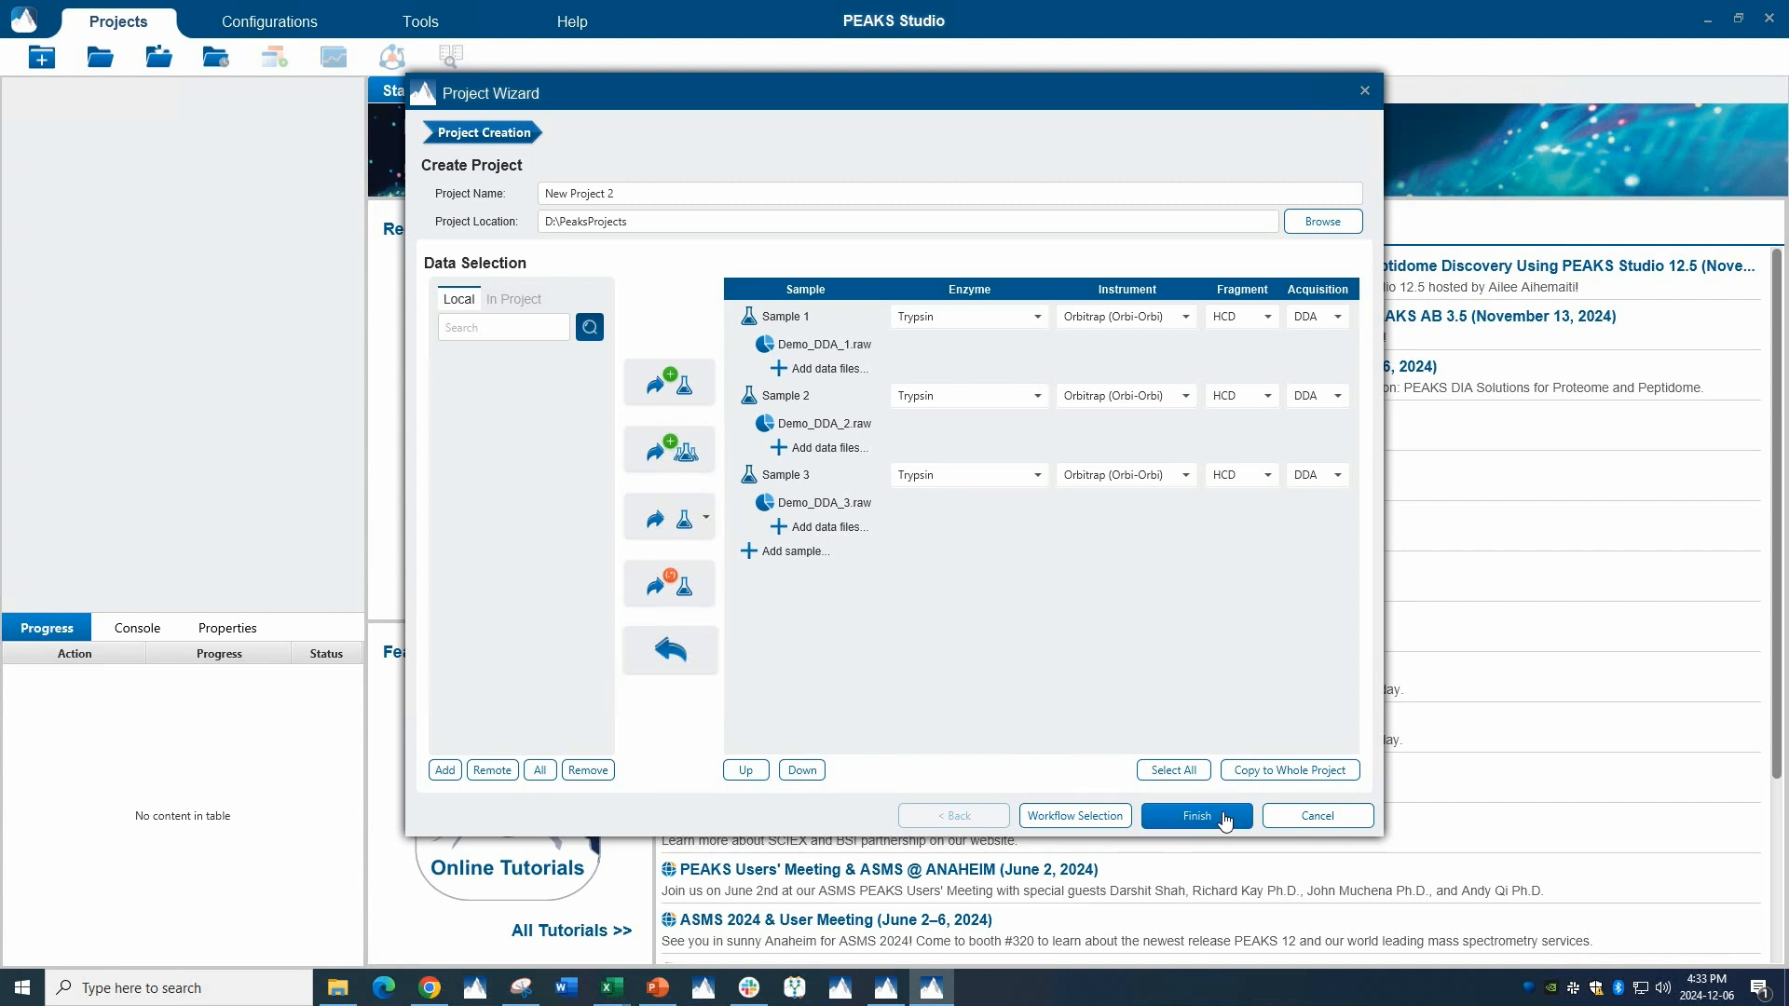
left_click(1096, 827)
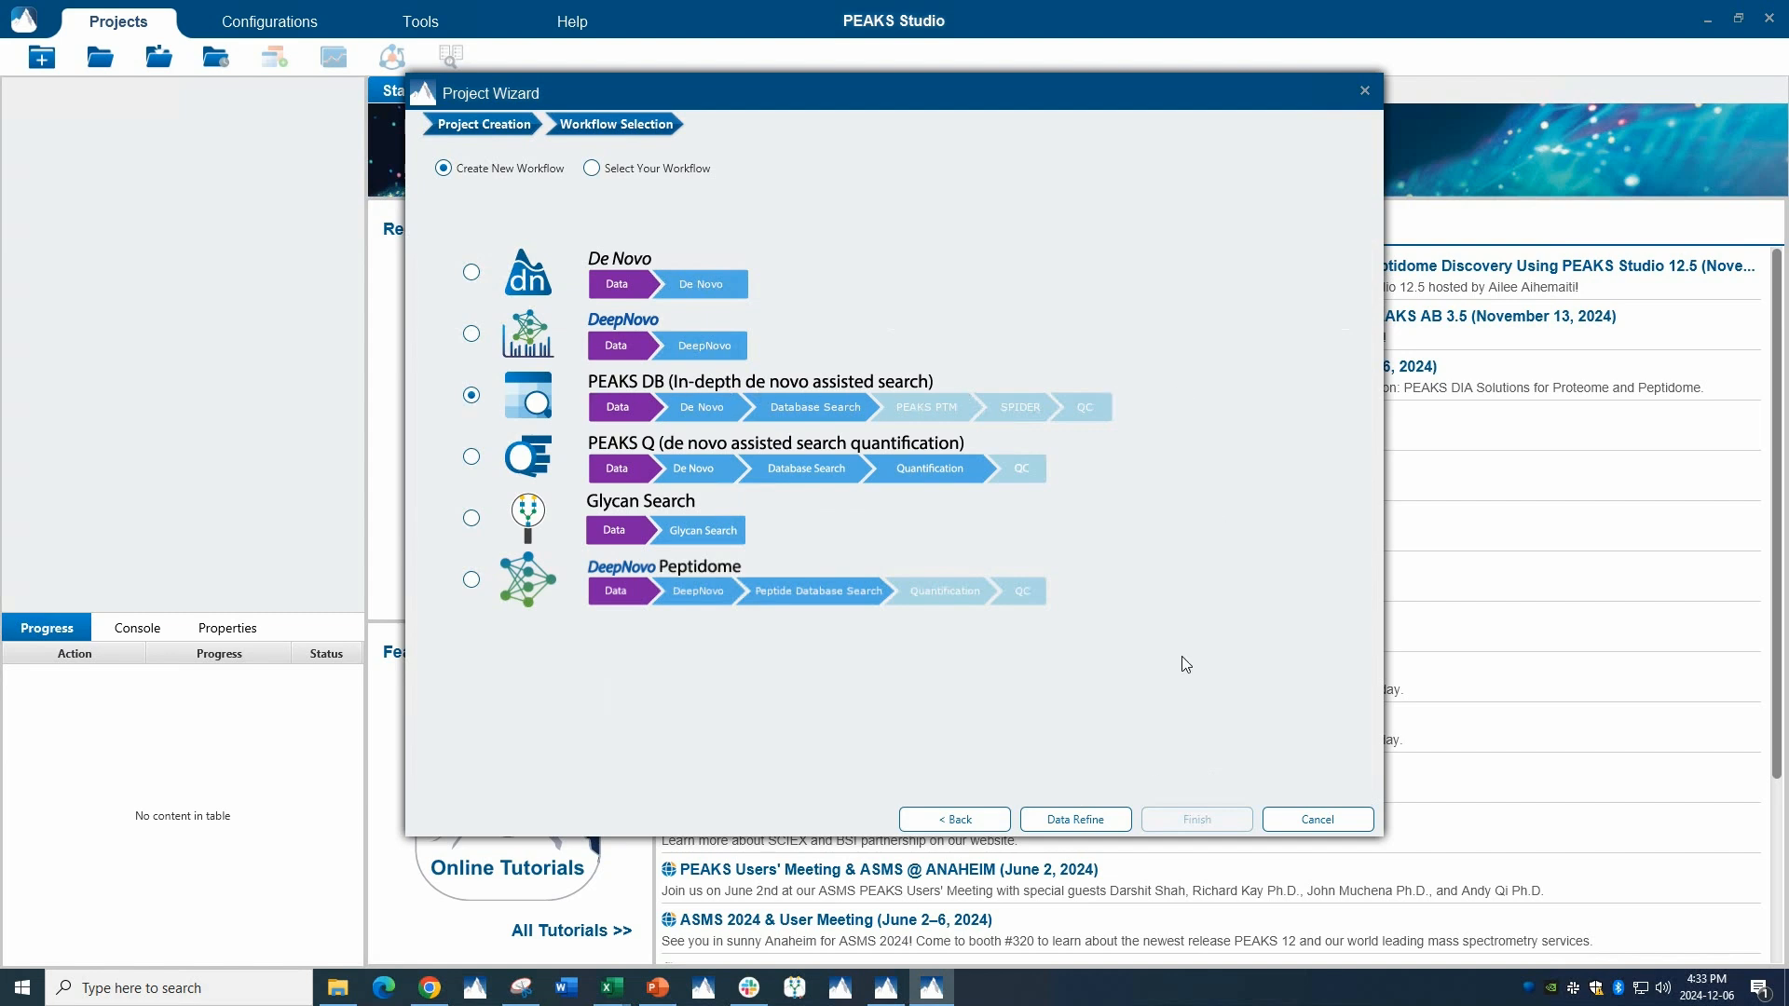
left_click(1120, 824)
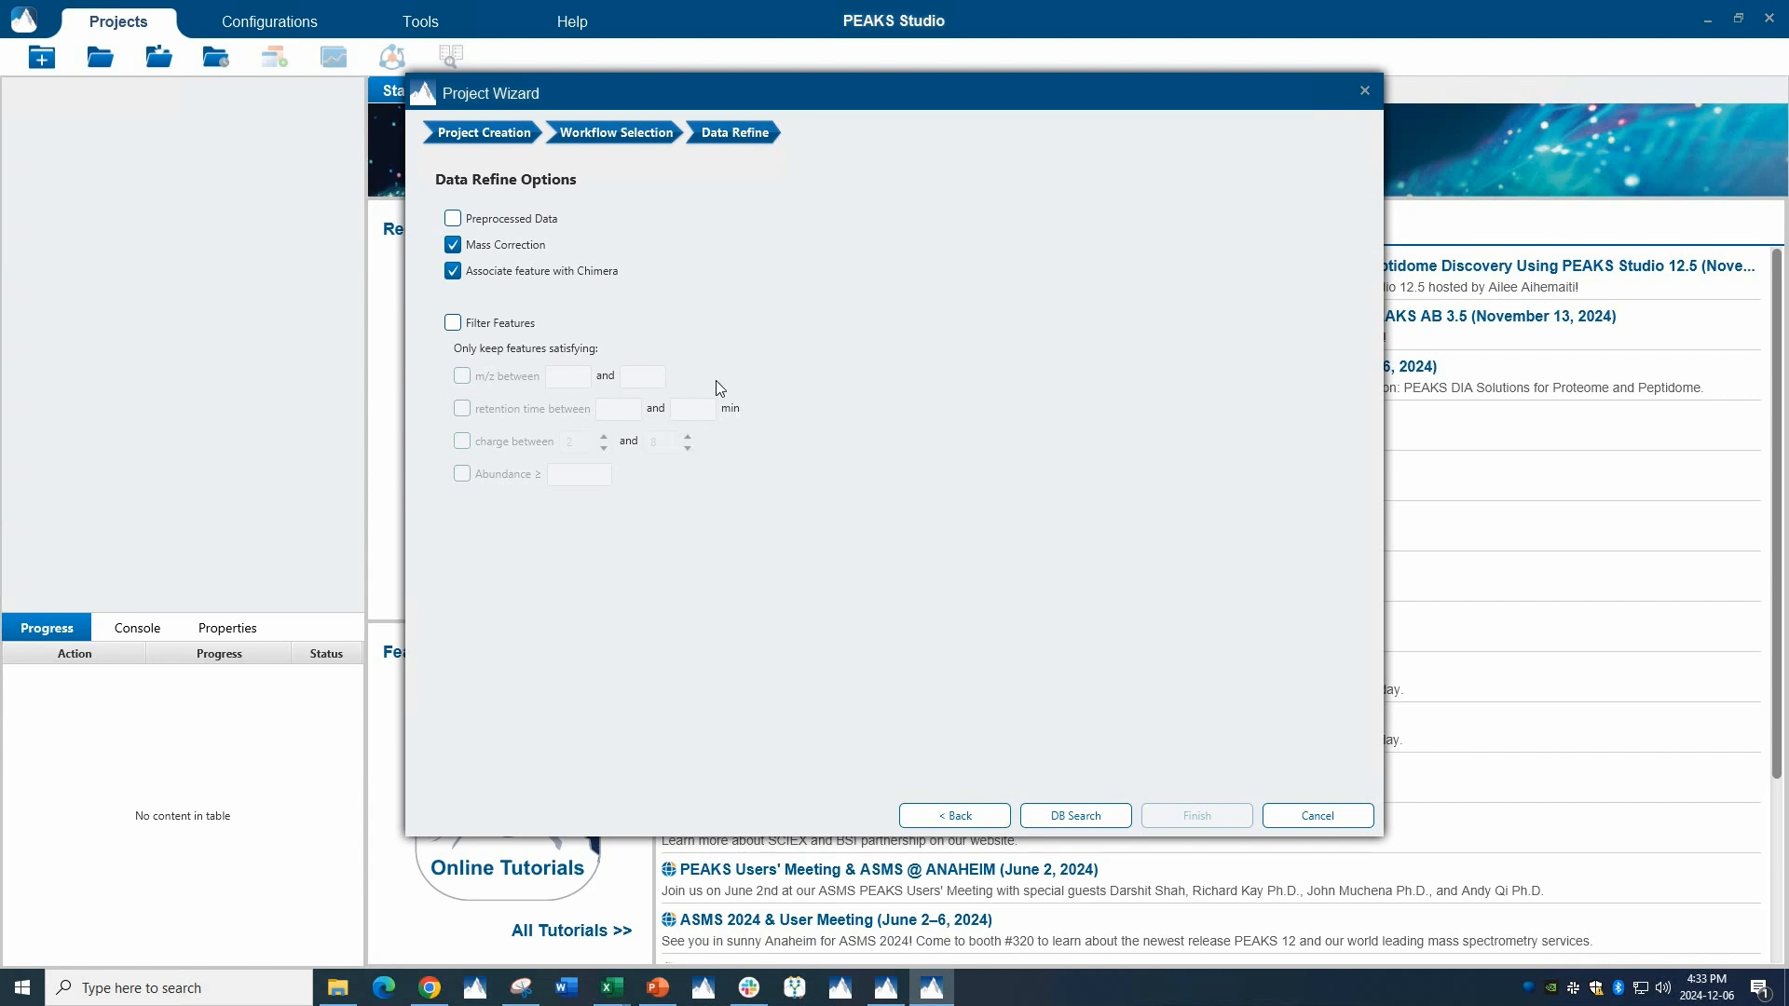
Inspect the feature filter options, leave Filter Features off, and continue to the DB search settings
left_click(452, 324)
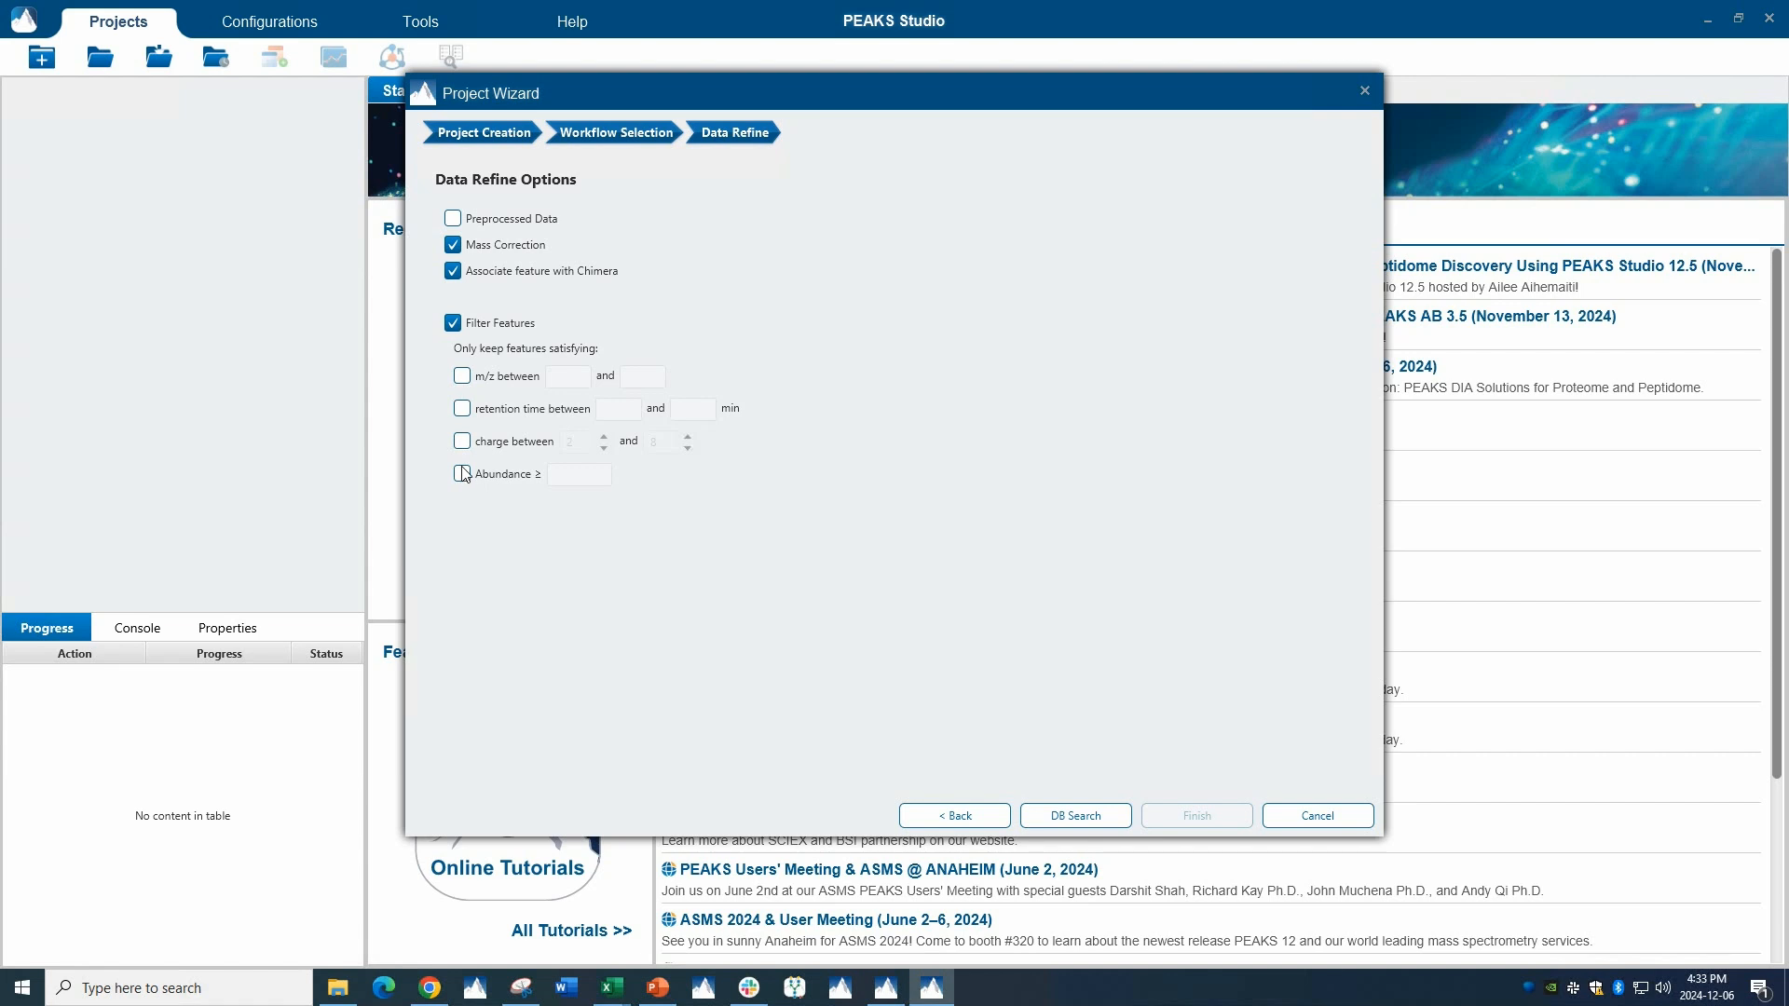
left_click(454, 331)
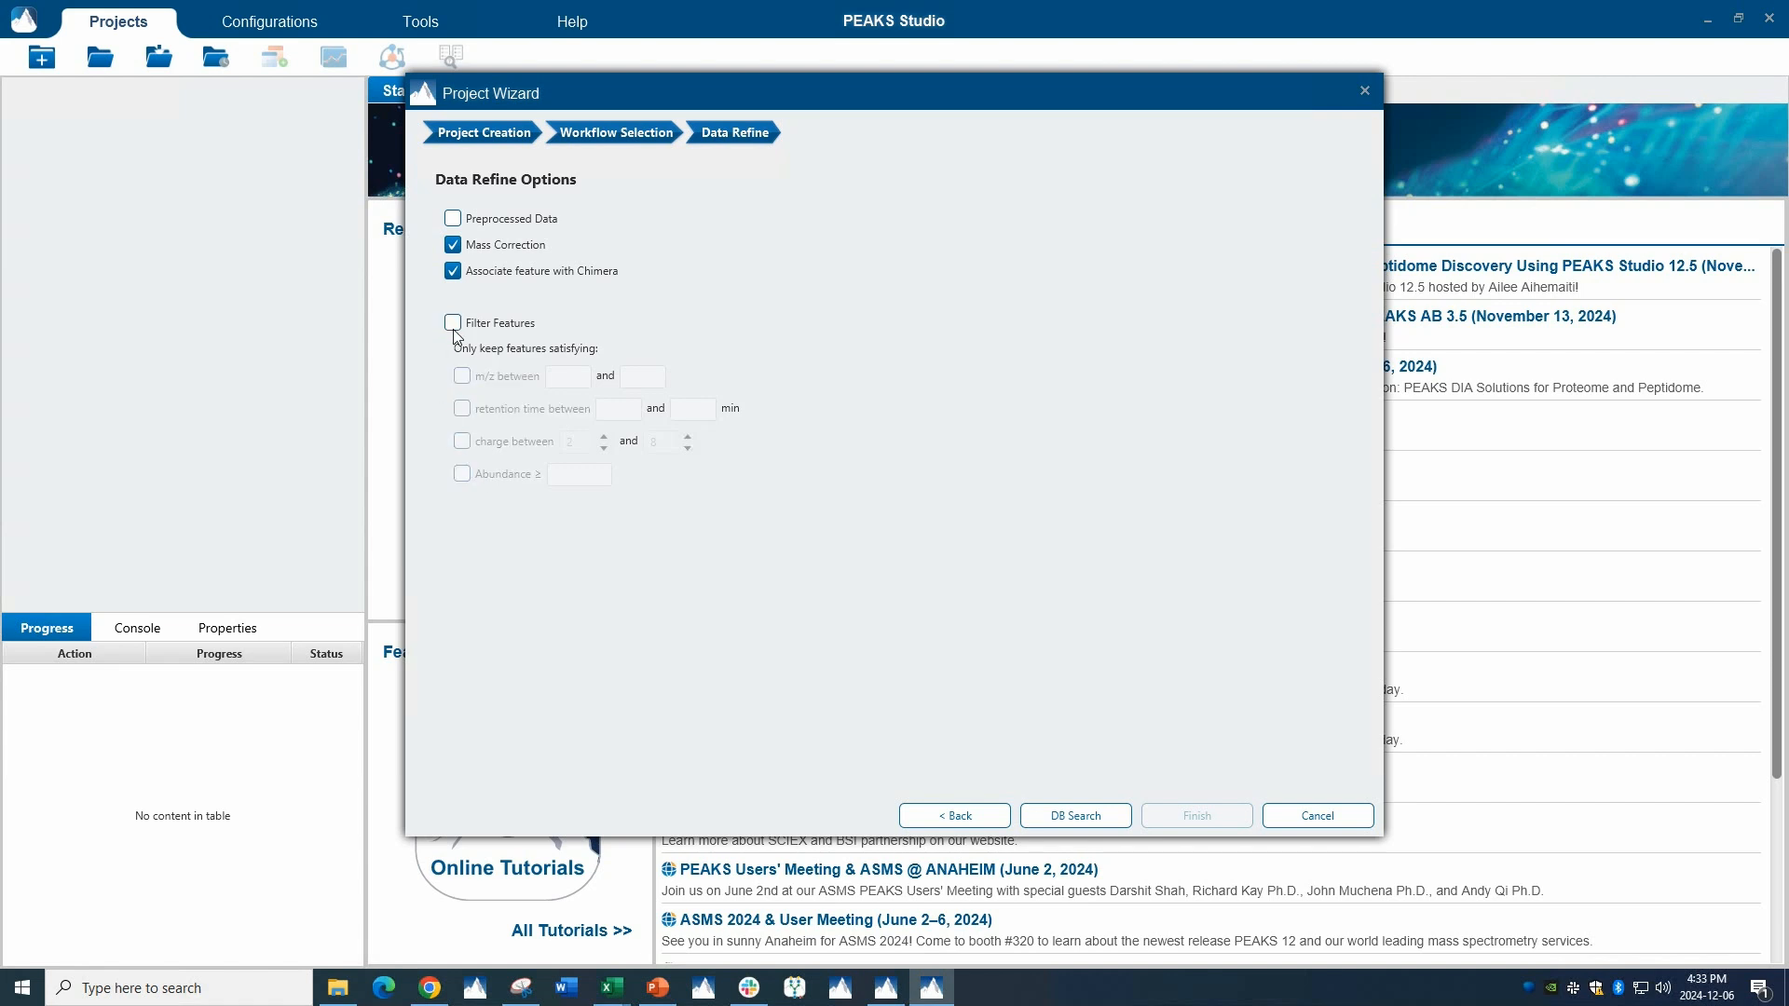
left_click(1117, 818)
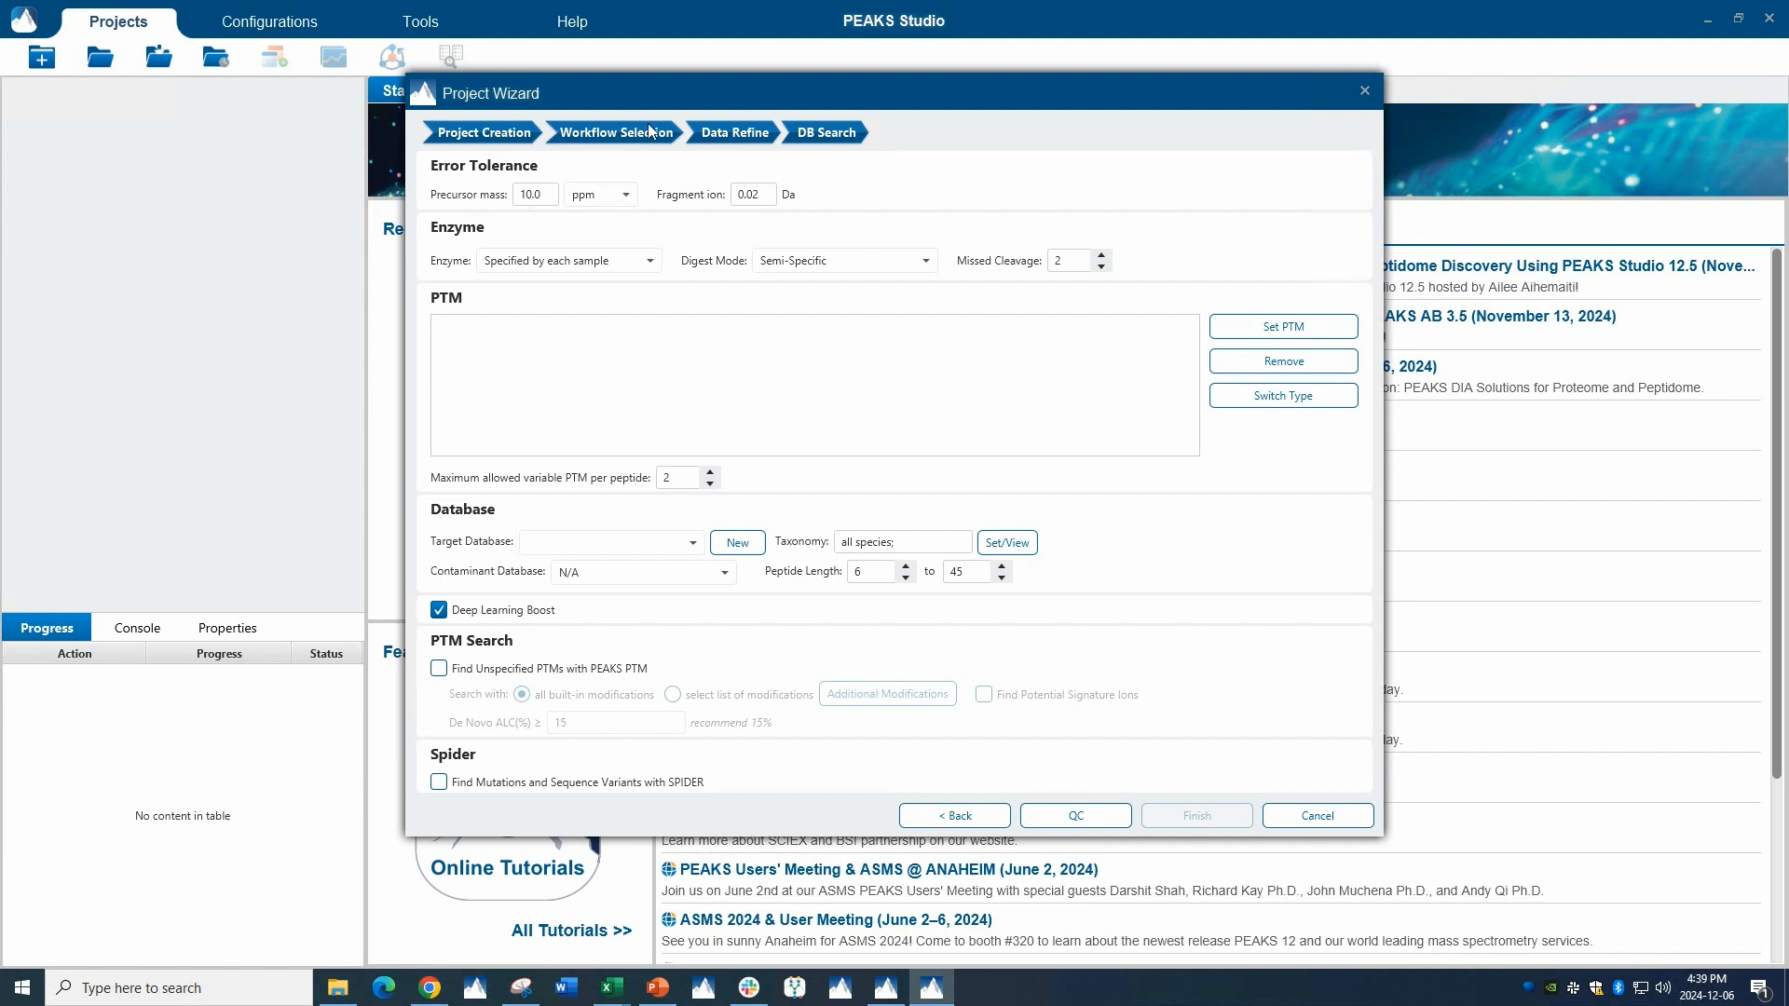
Set the search enzyme to Specified by each sample and the digest mode to Semi-Specific
left_click(760, 195)
left_click(535, 196)
left_click(651, 264)
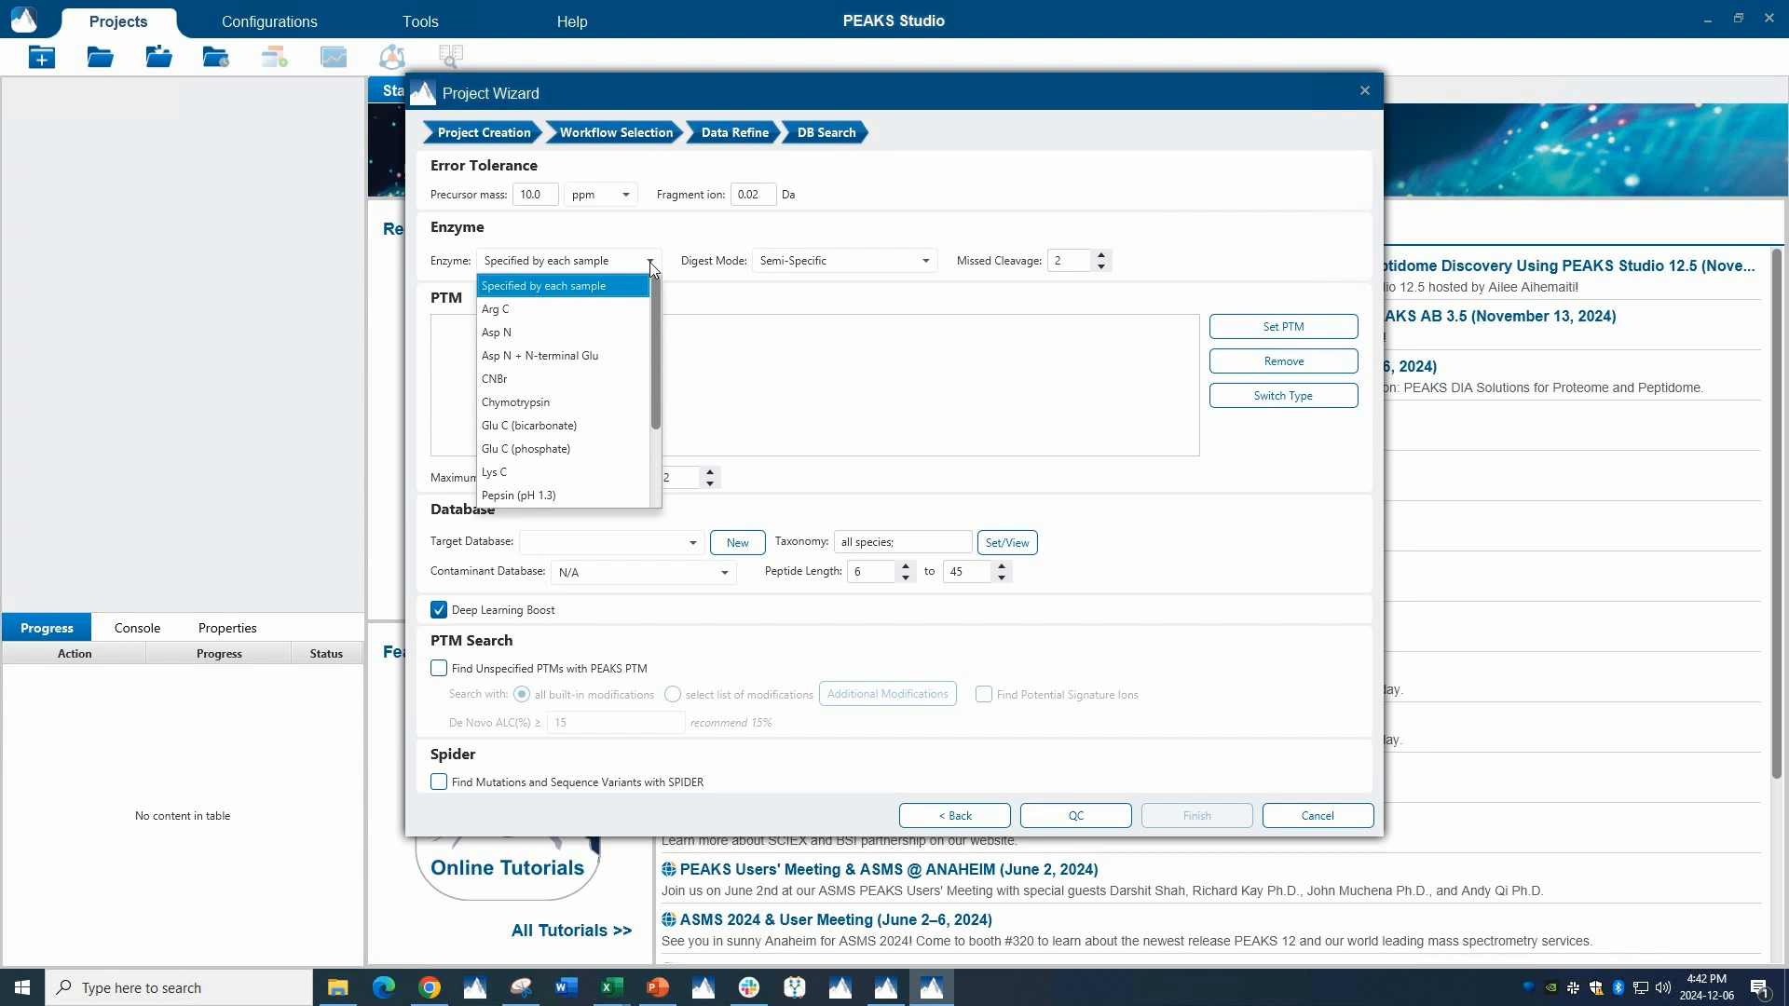
scroll(659, 295, "down", 2)
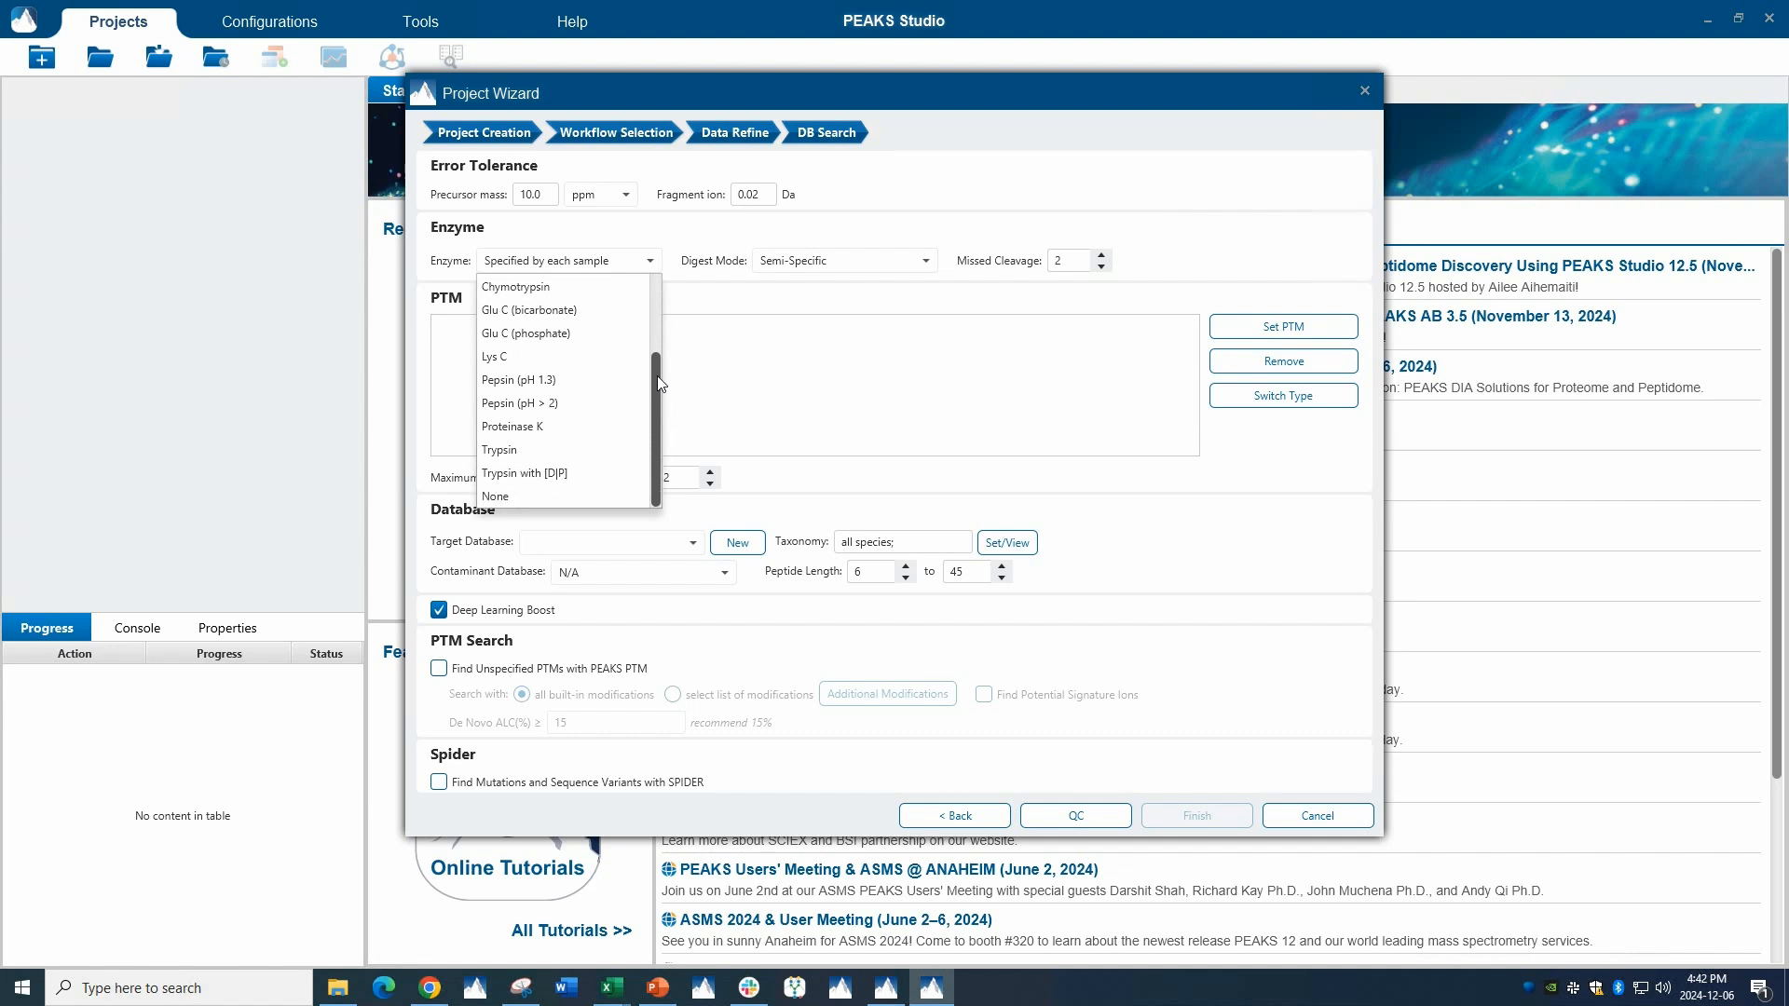
scroll(561, 296, "up", 2)
left_click(577, 291)
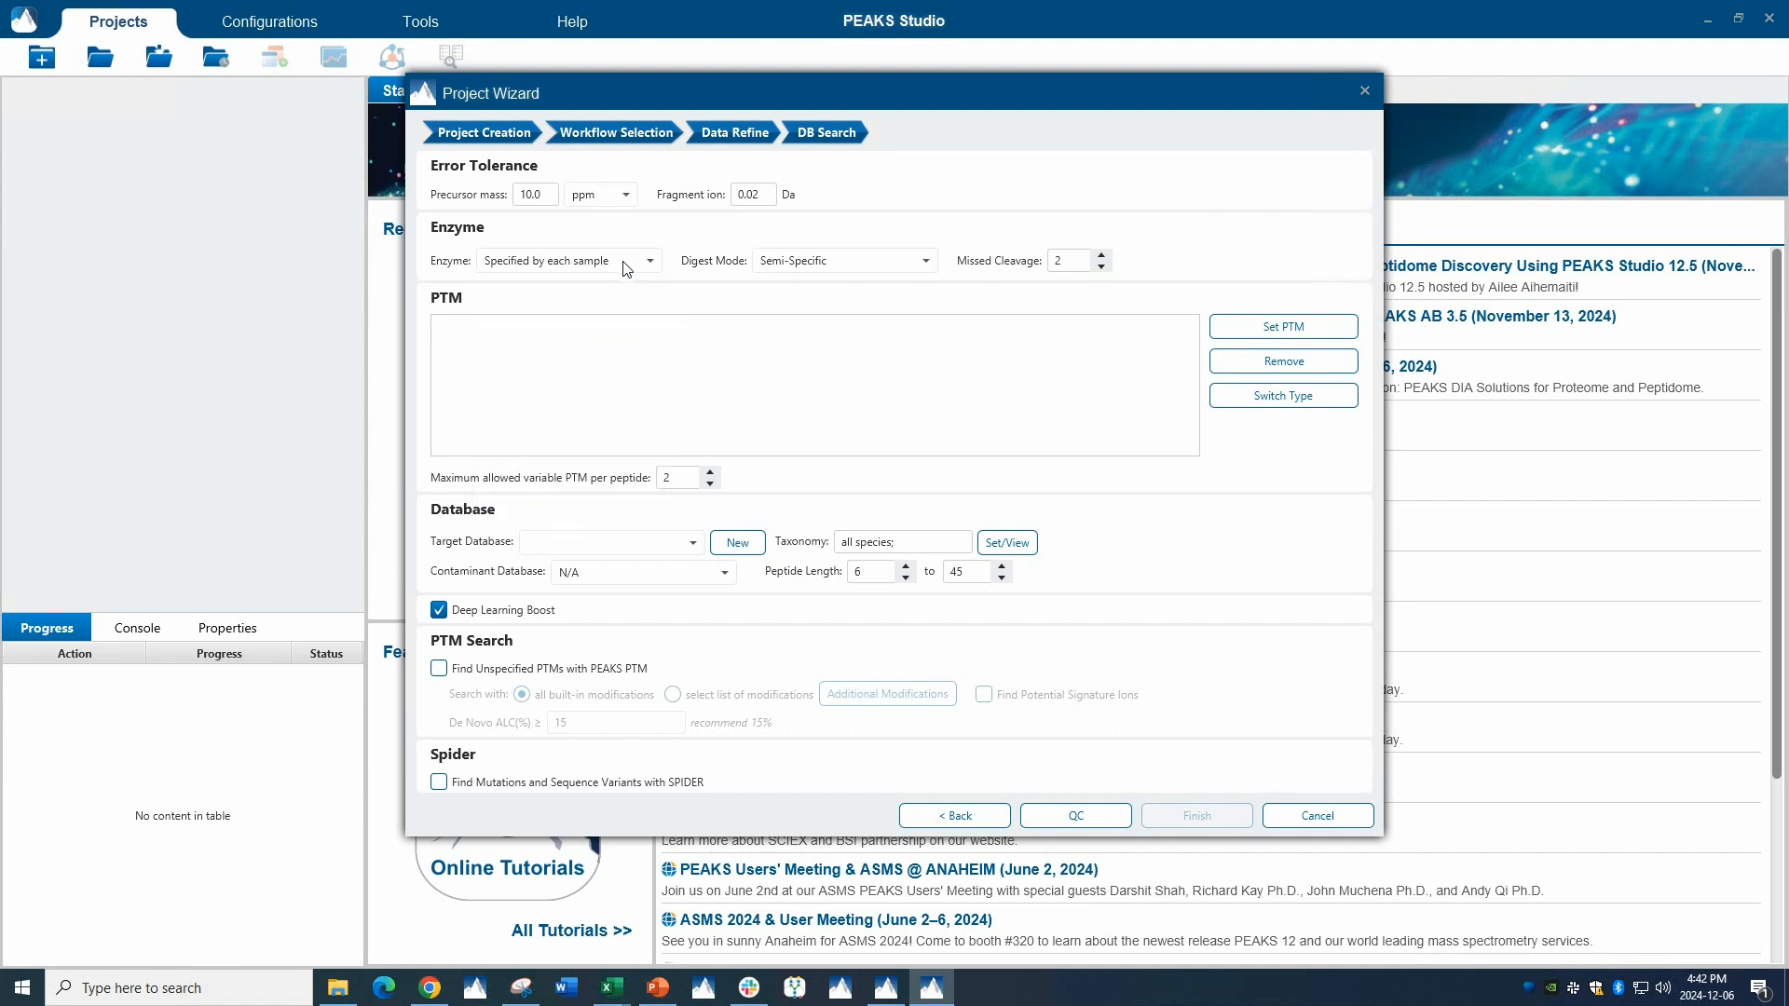
left_click(913, 268)
left_click(880, 282)
left_click(913, 270)
left_click(864, 309)
Choose Carbamidomethylation as a fixed PTM and Oxidation (M) as a variable PTM from the common modifications
left_click(1230, 328)
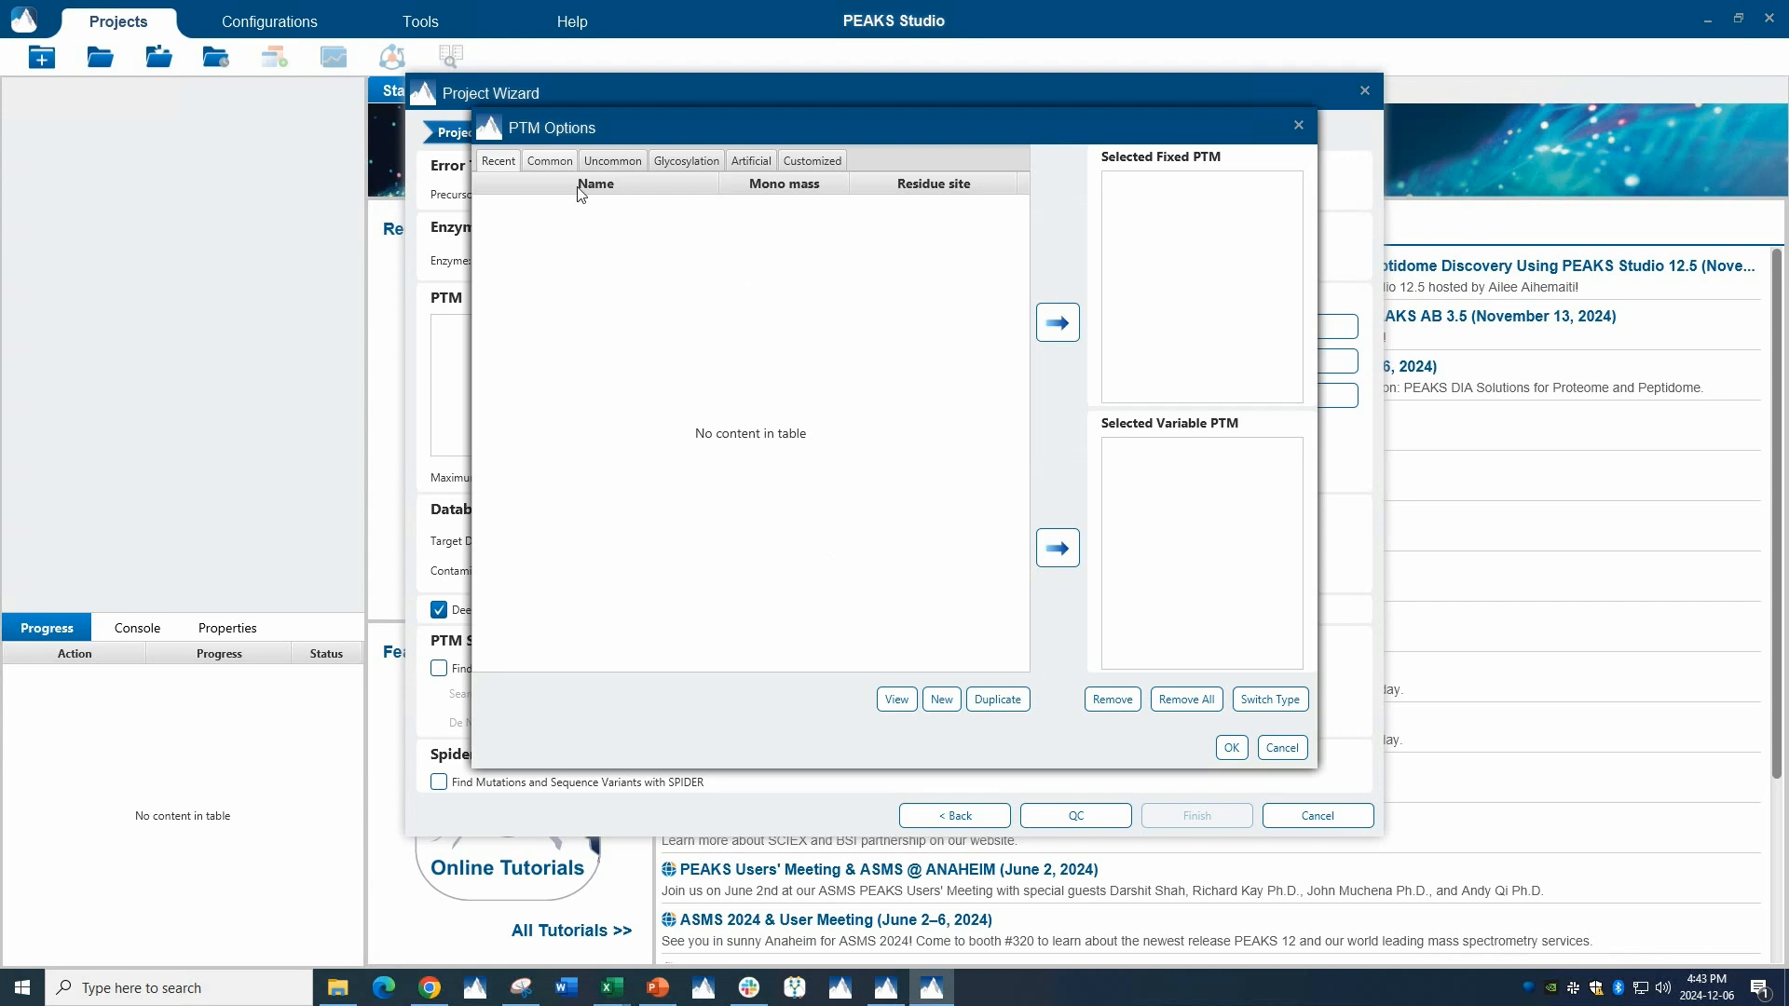
left_click(564, 163)
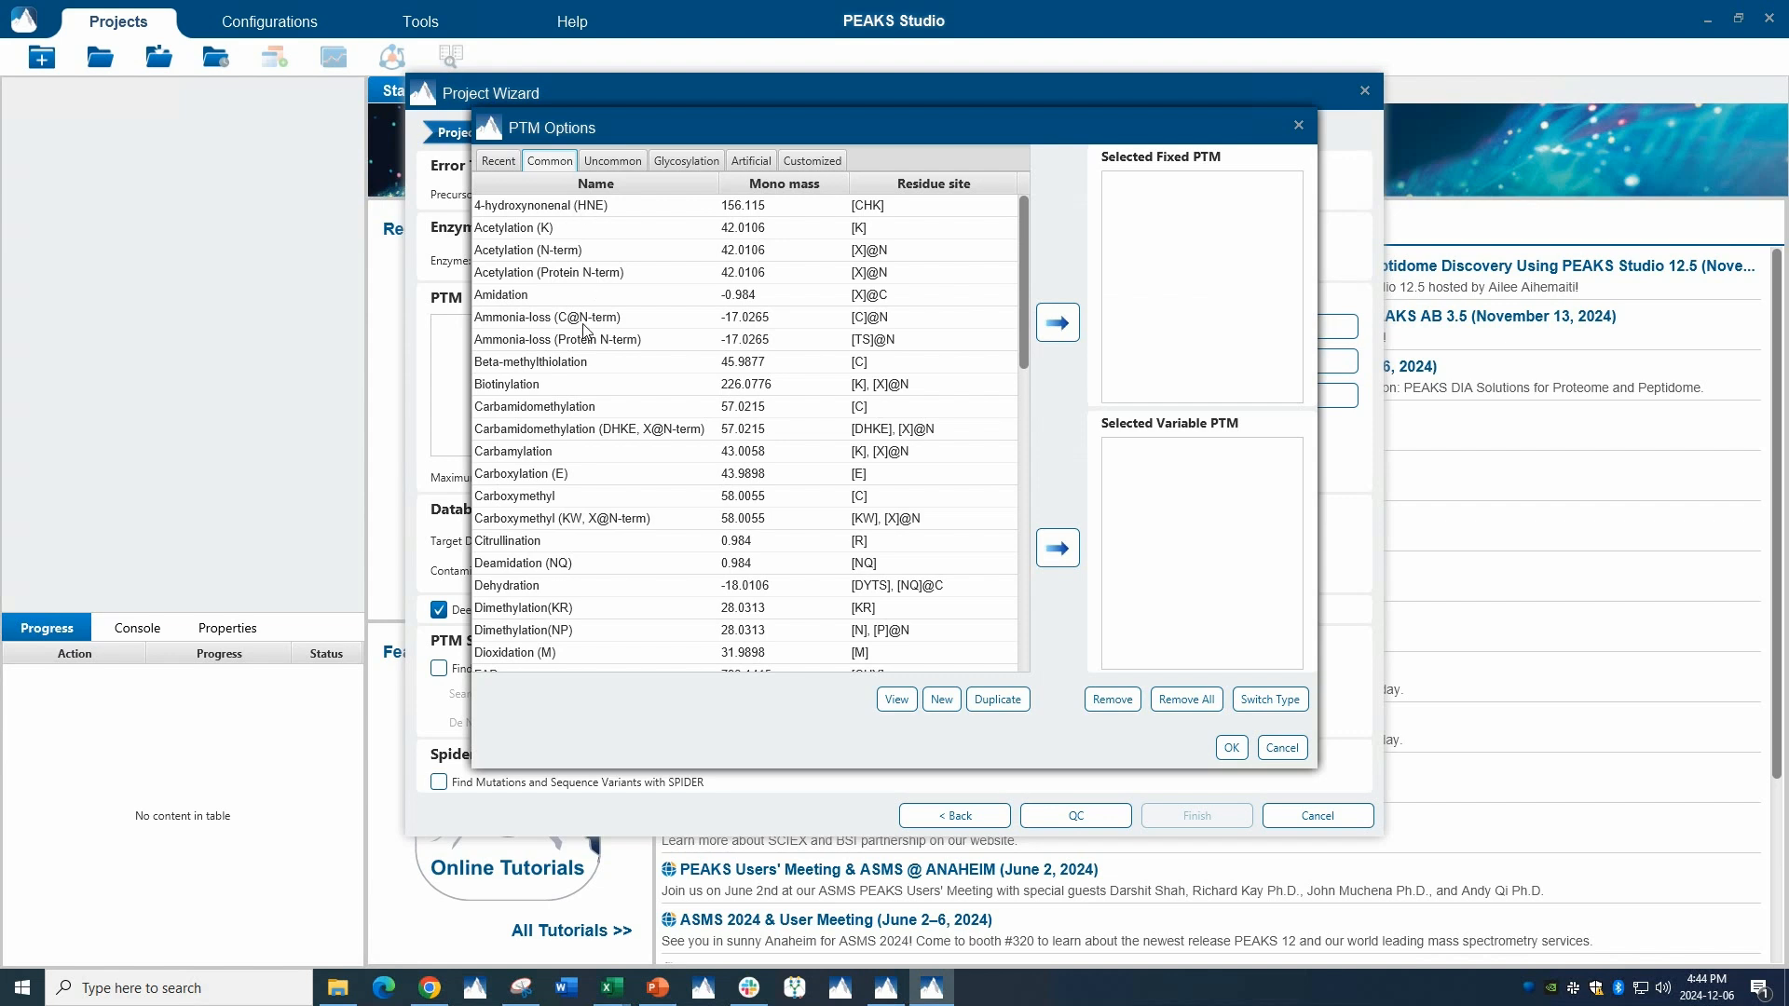
left_click(572, 410)
left_click(1058, 322)
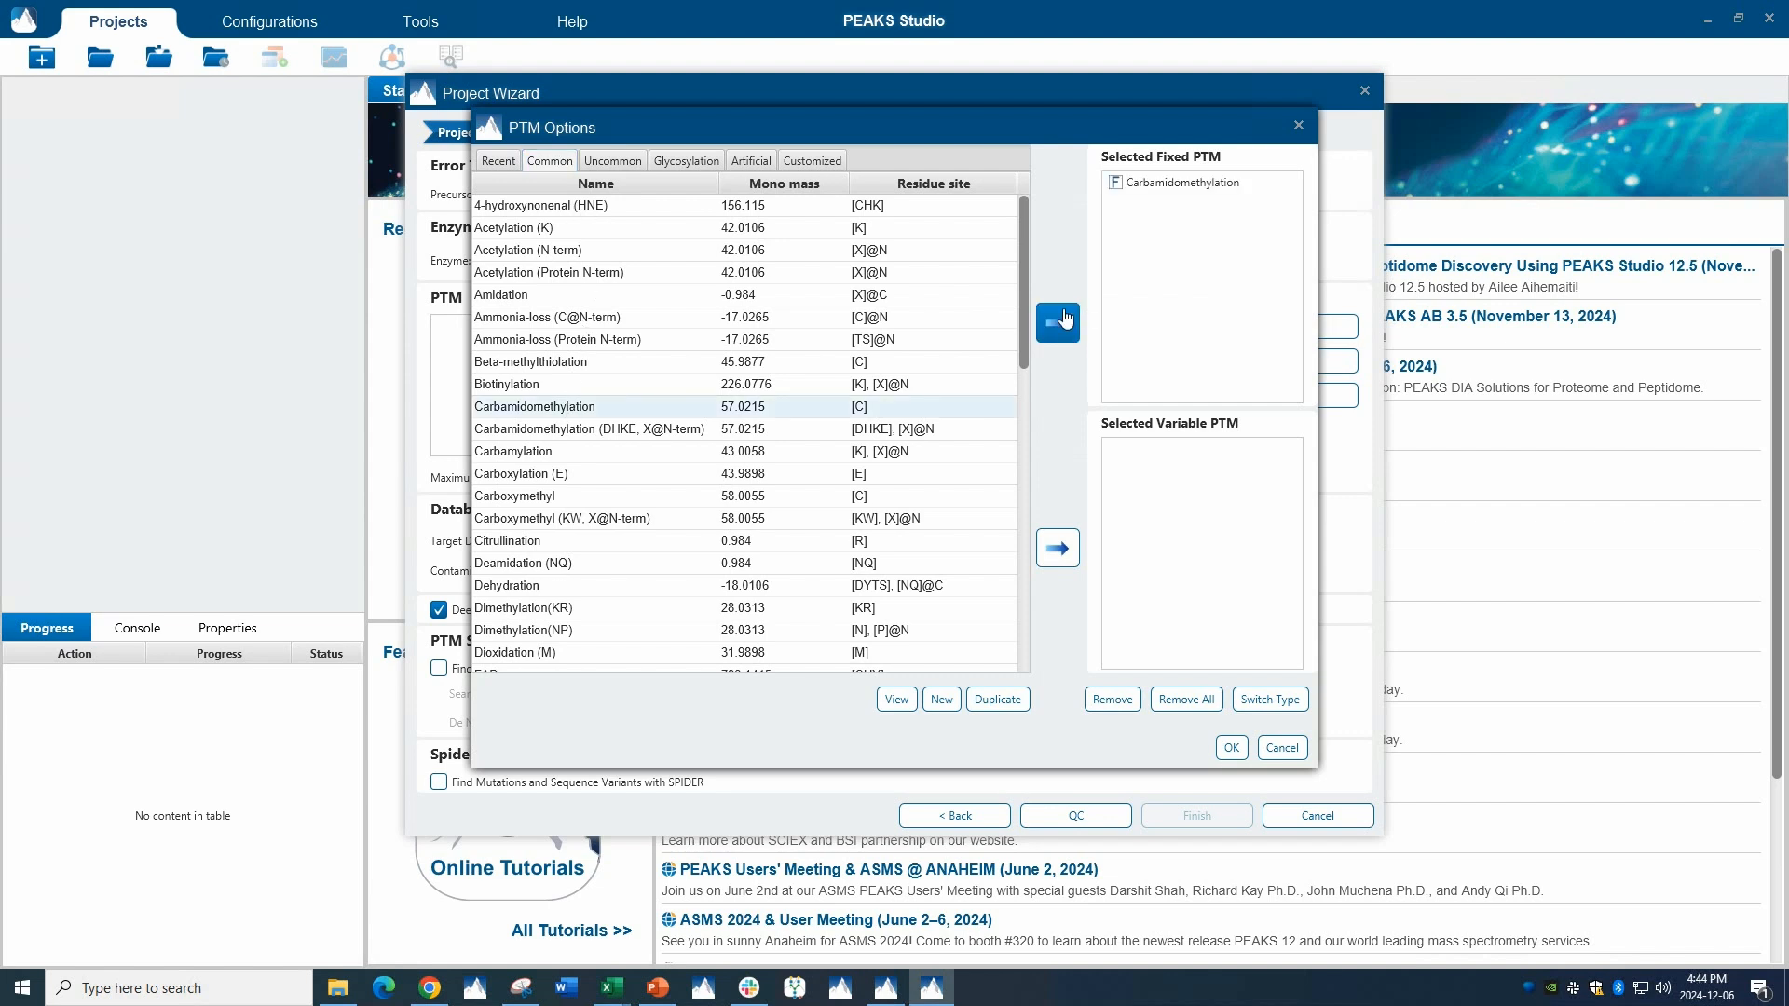
scroll(838, 433, "down", 10)
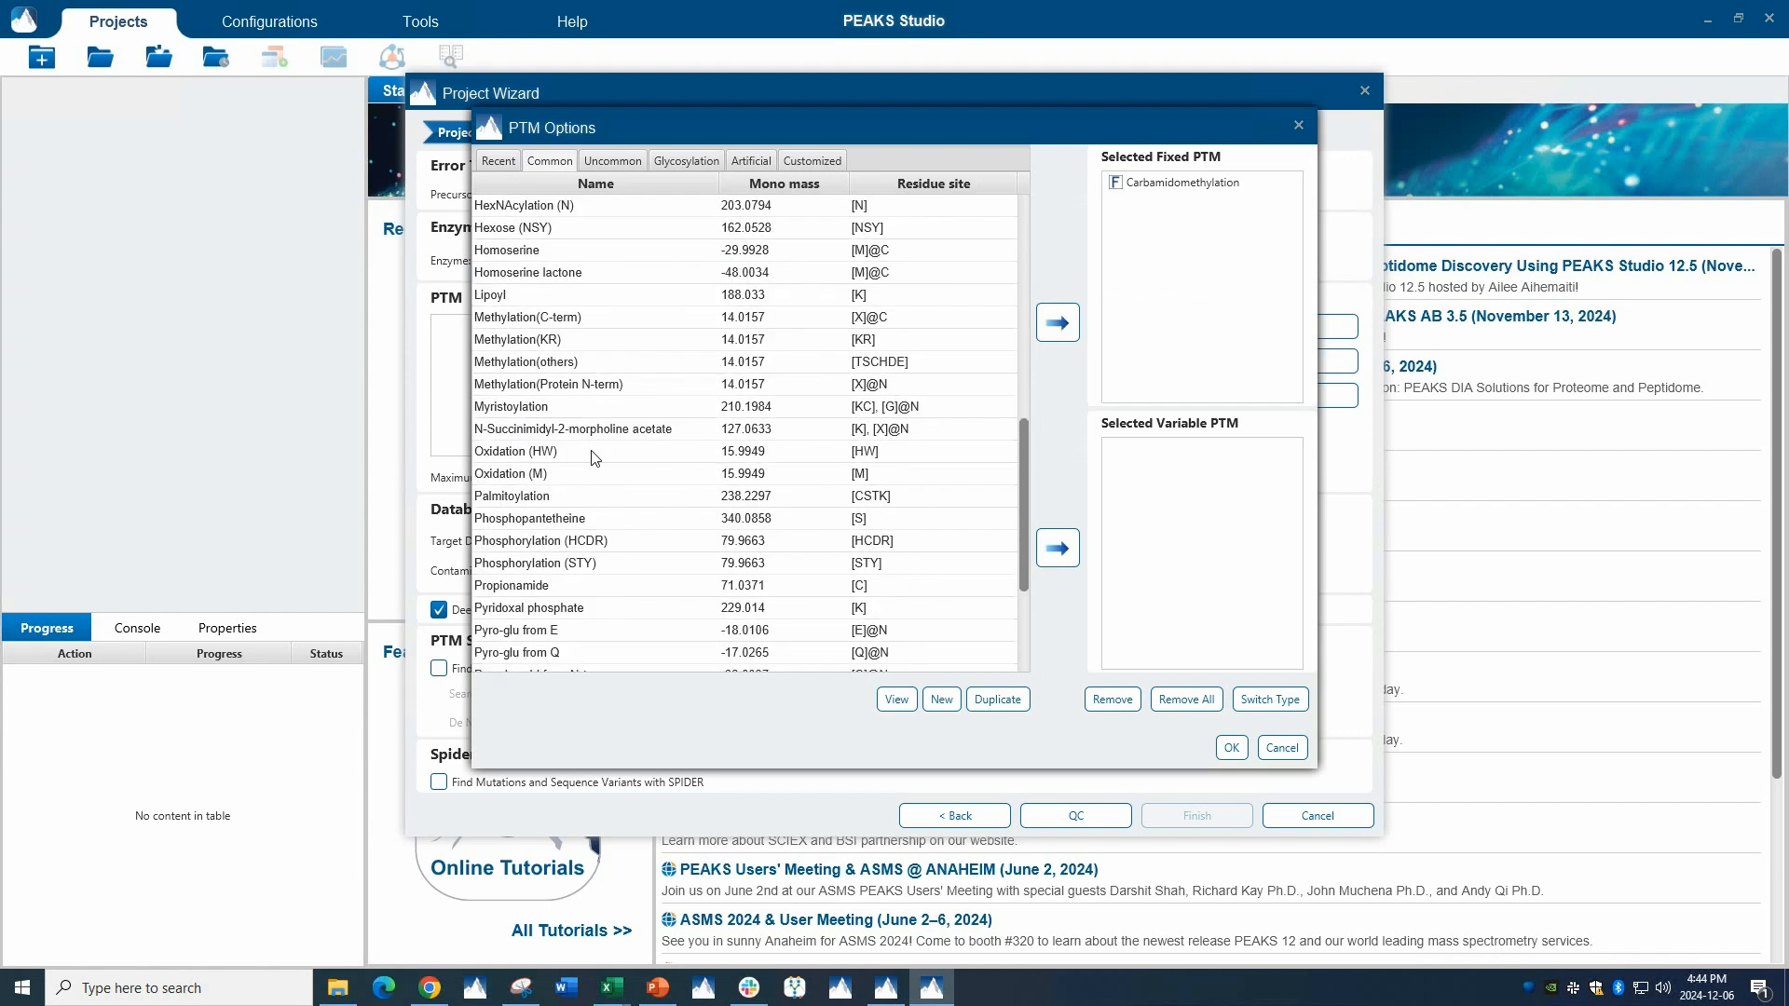
left_click(549, 475)
left_click(1050, 556)
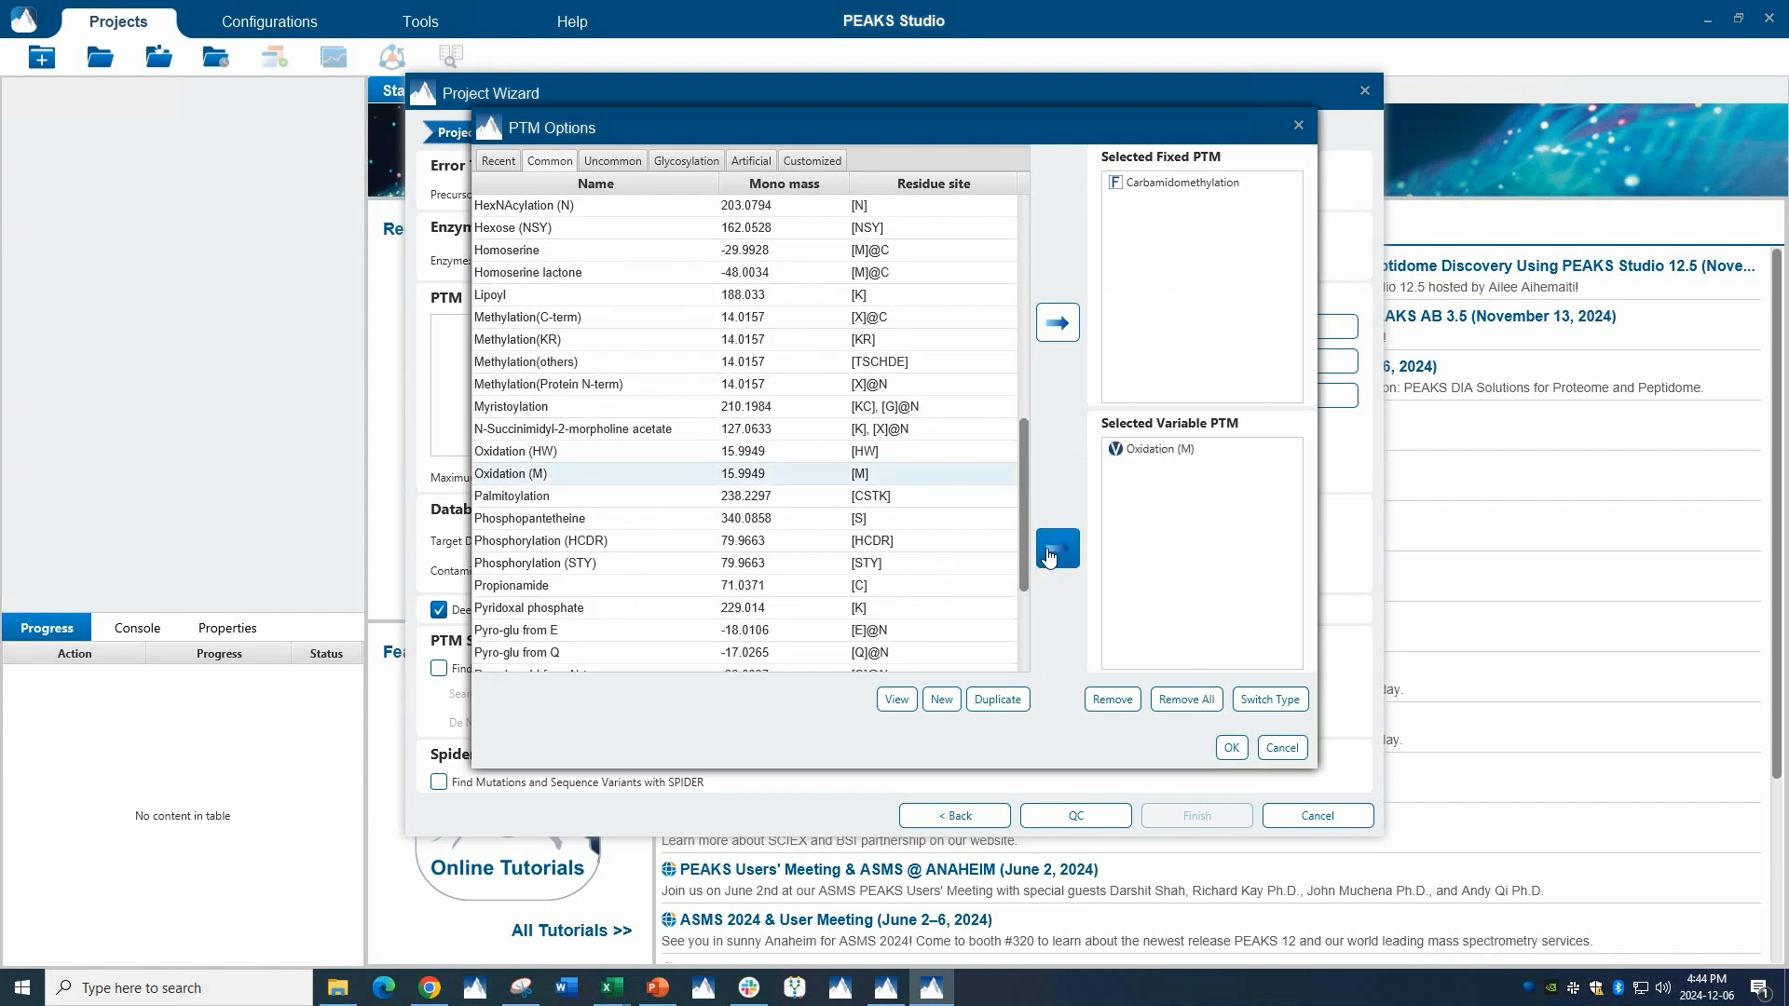
left_click(1231, 748)
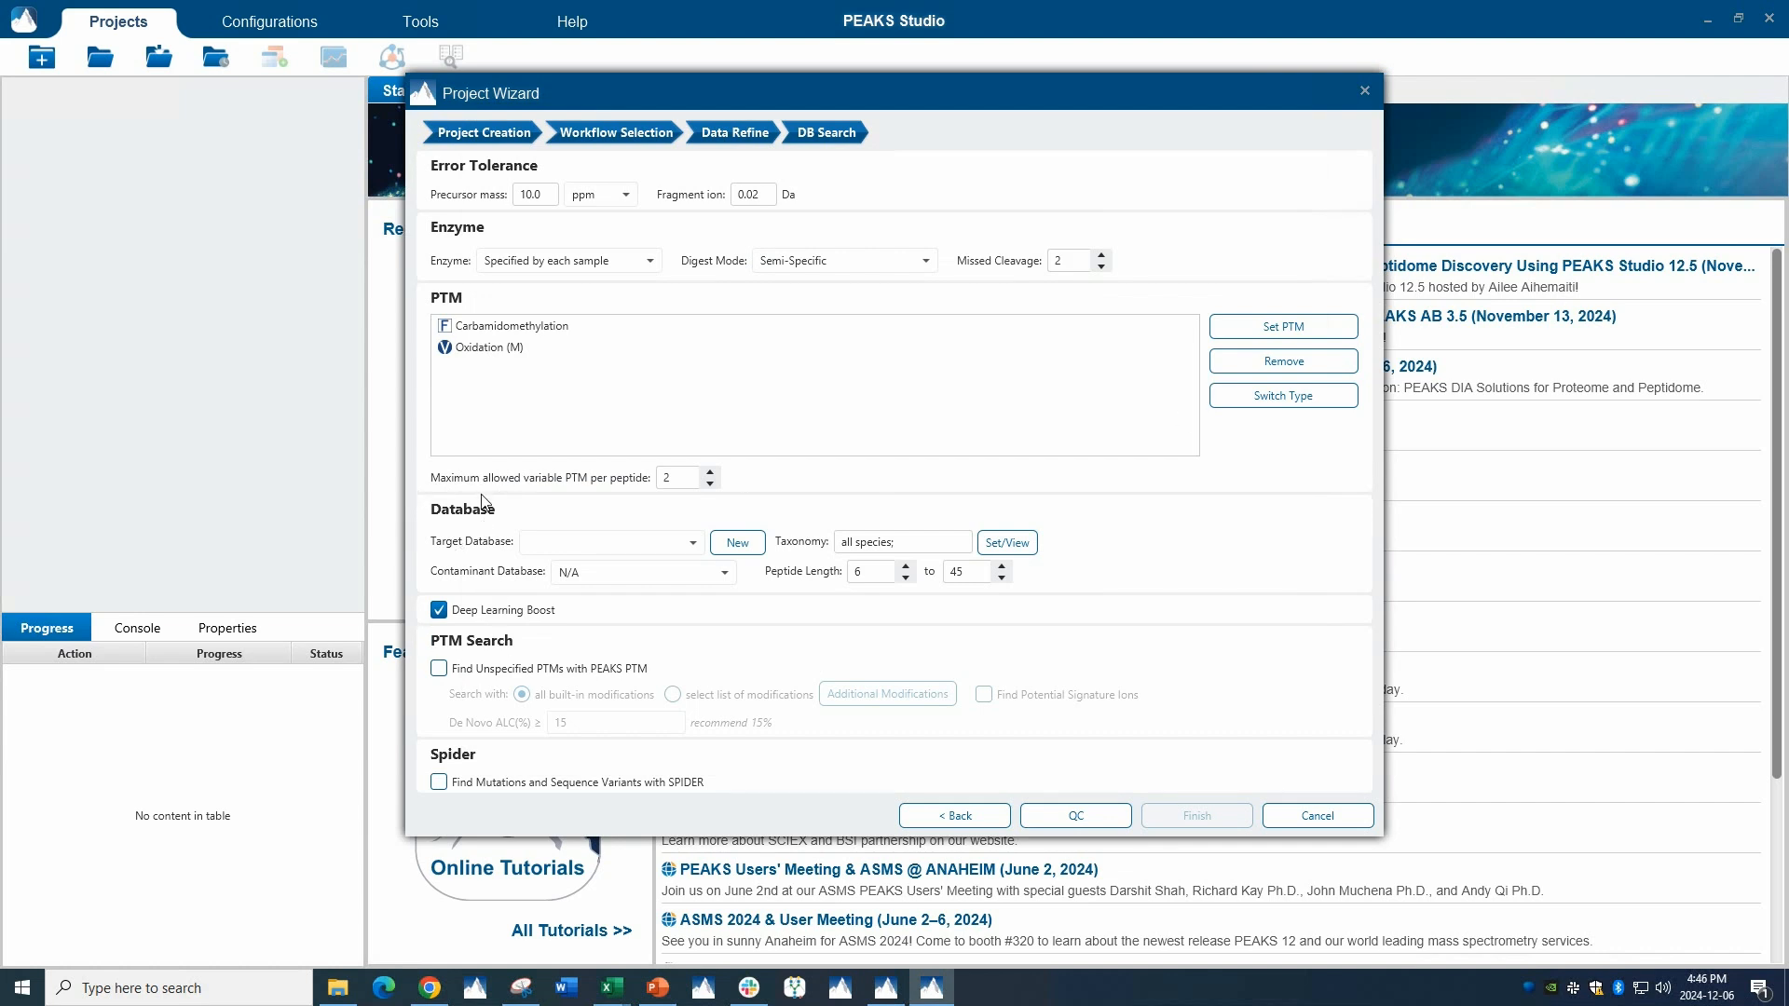
Start a new target database entry named Test using the file Test_DB.fasta
left_click(737, 543)
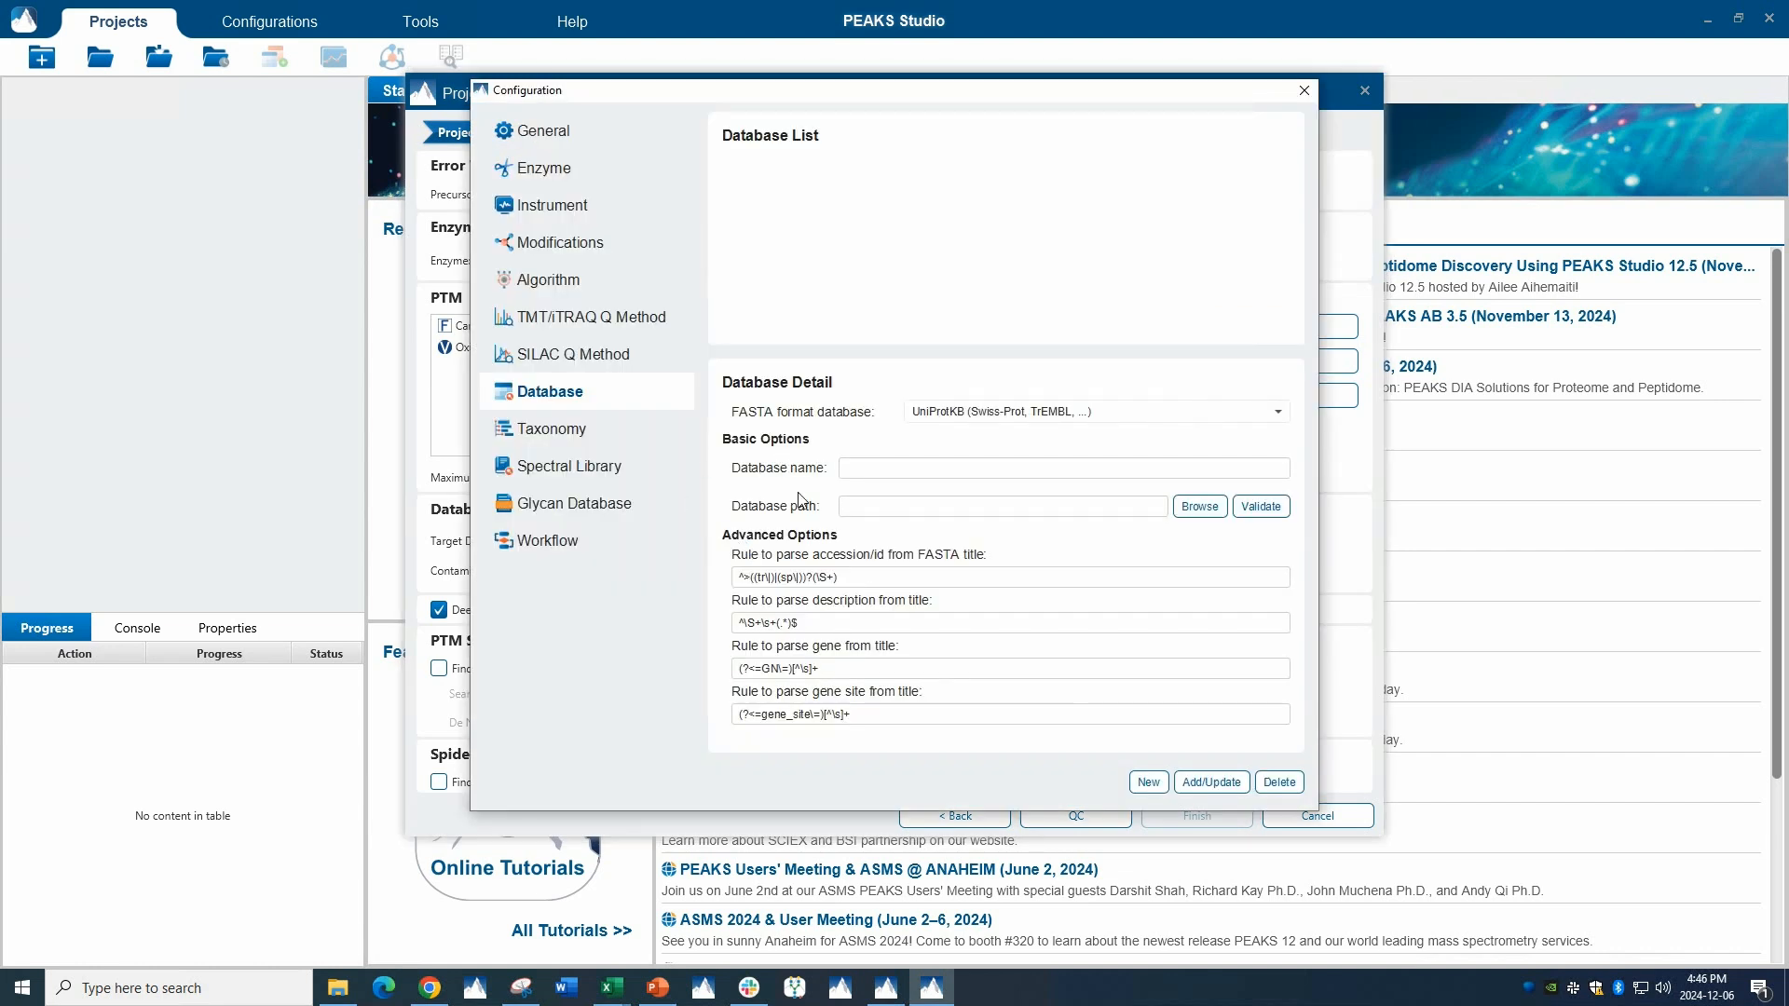
left_click(1206, 507)
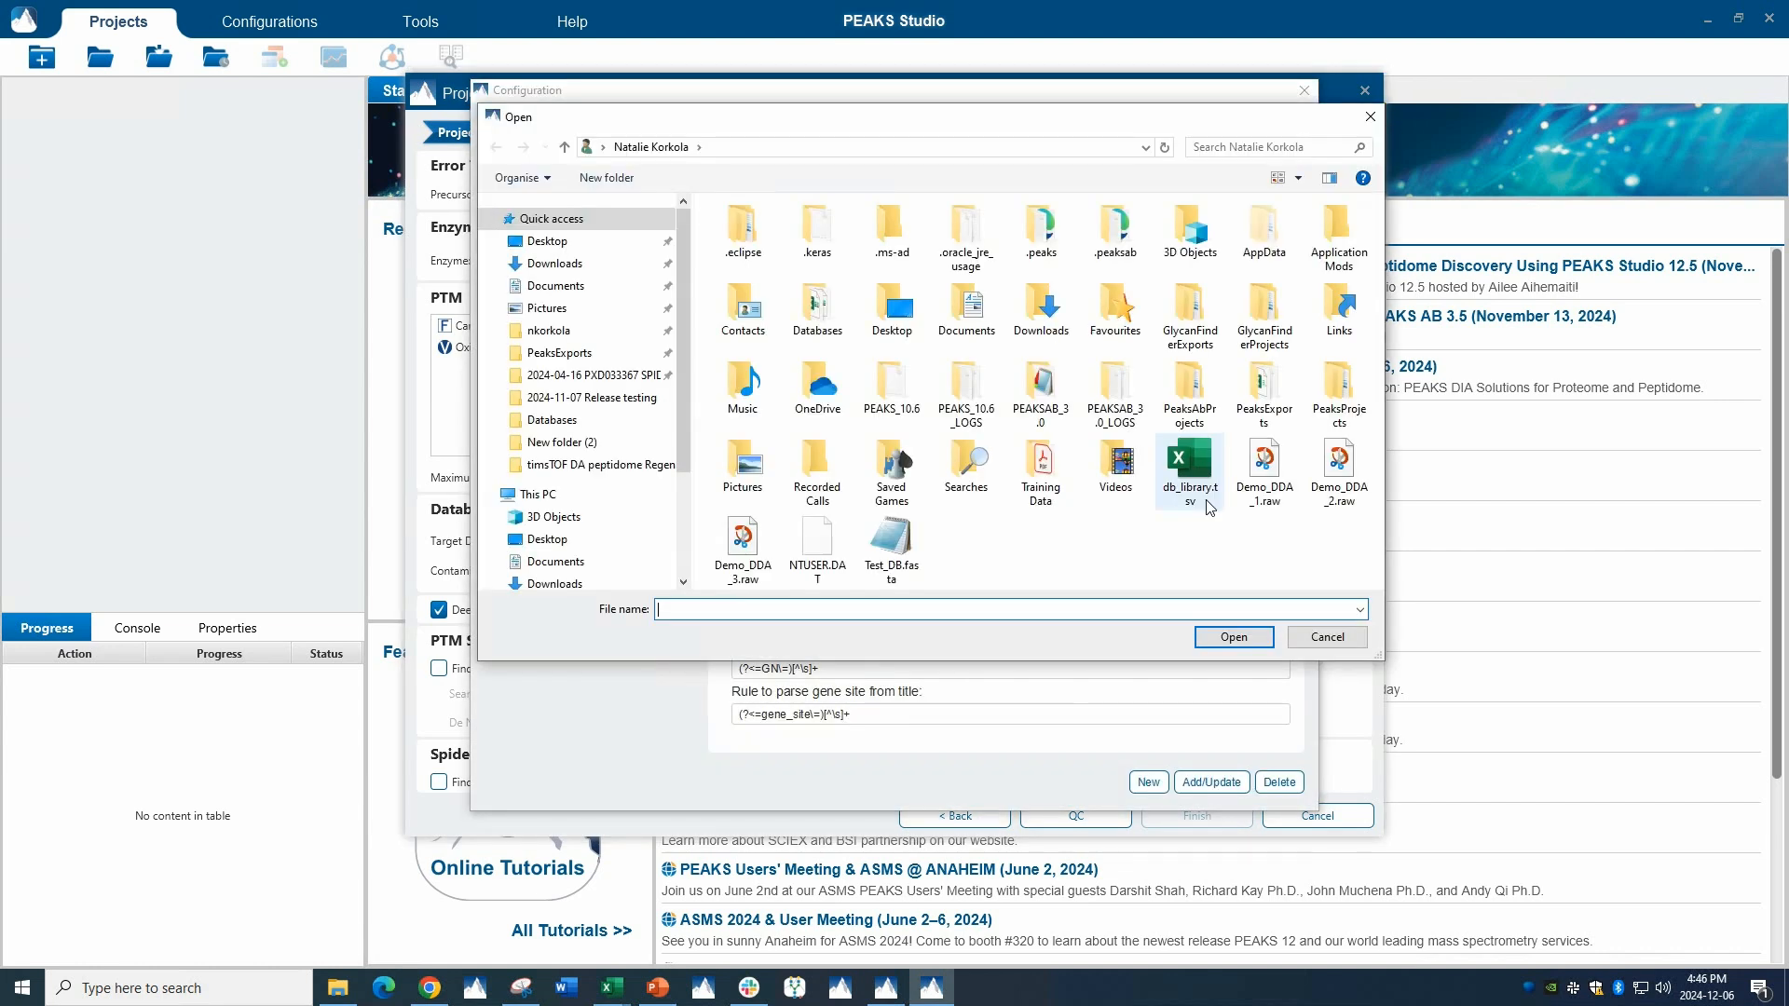
left_click(894, 545)
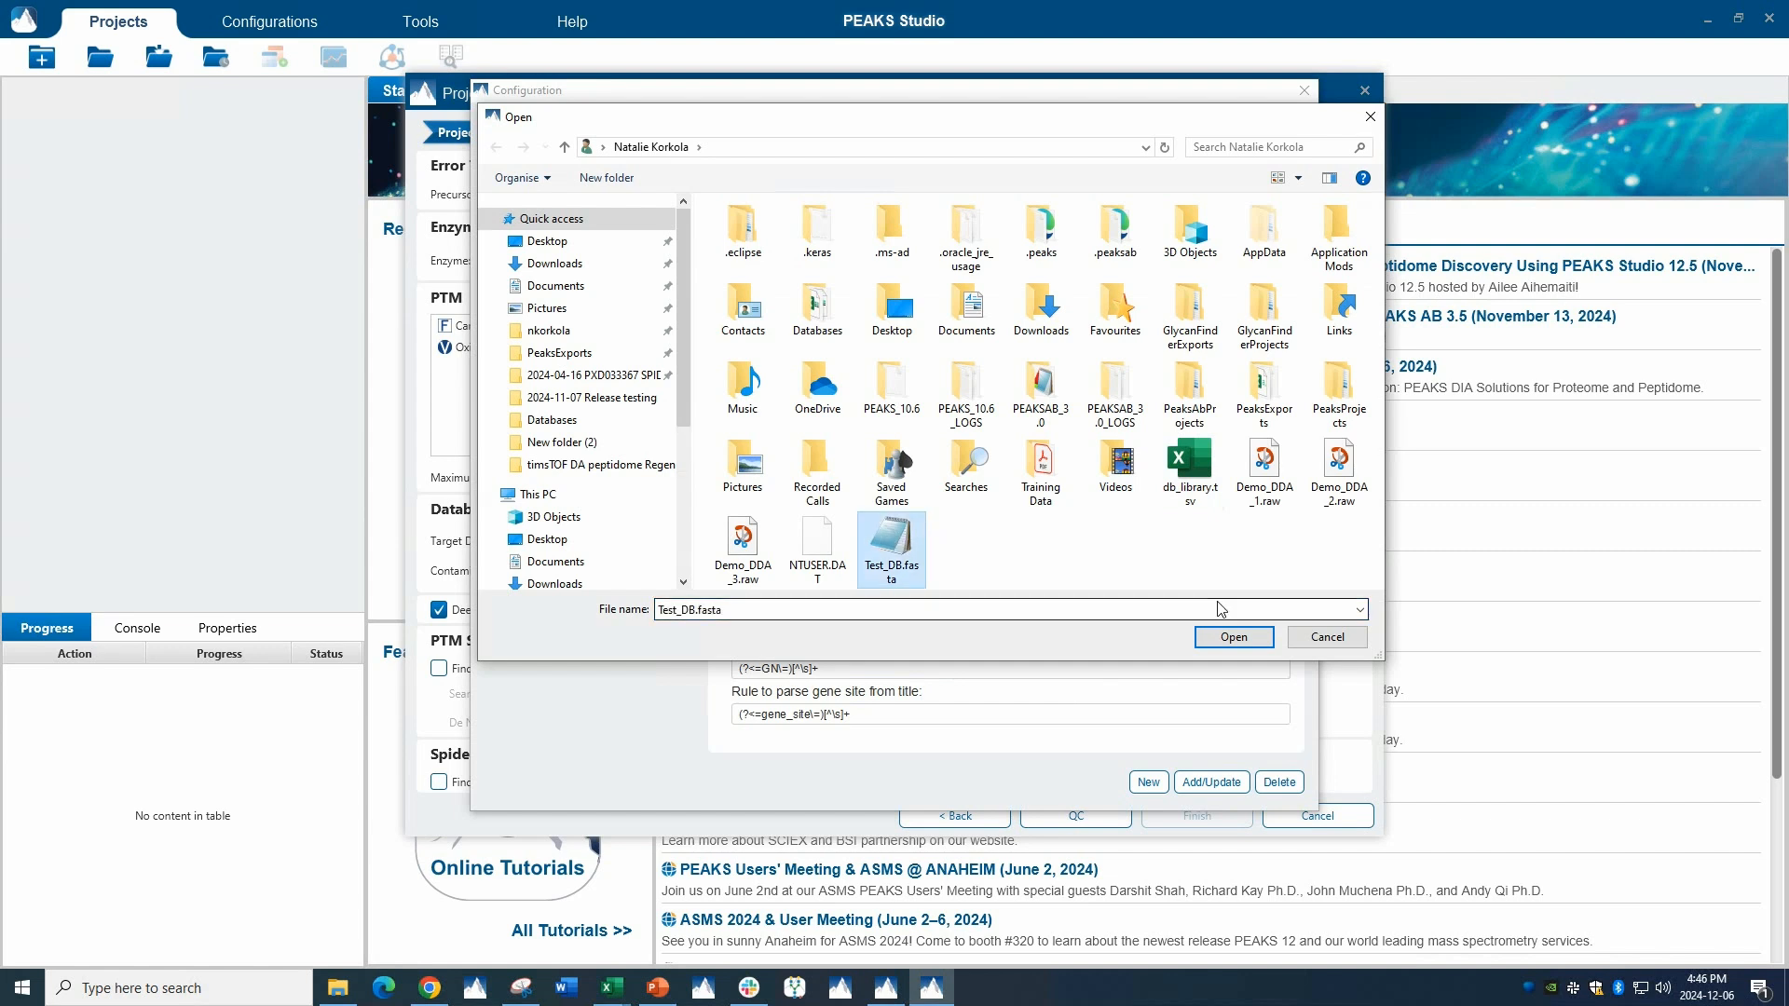
left_click(1233, 637)
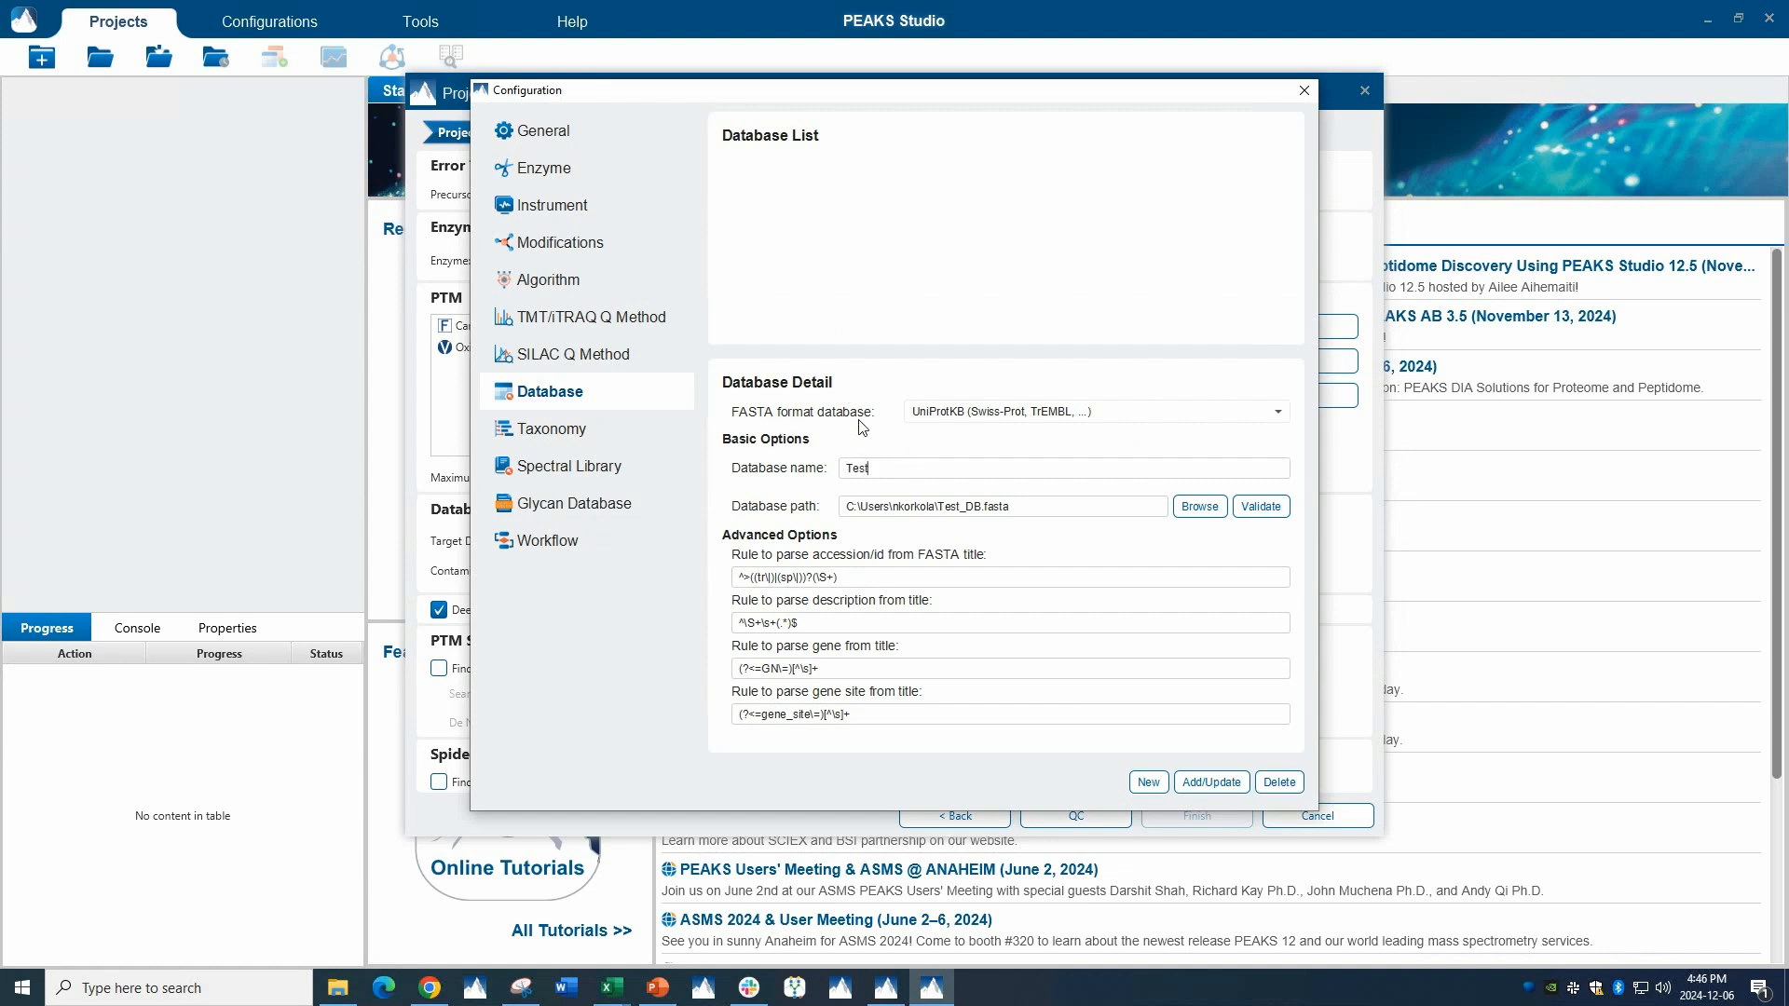
Try the Other FASTA format for the Test database and return it to UniProtKB (Swiss-Prot, TrEMBL, ...)
left_click(1148, 412)
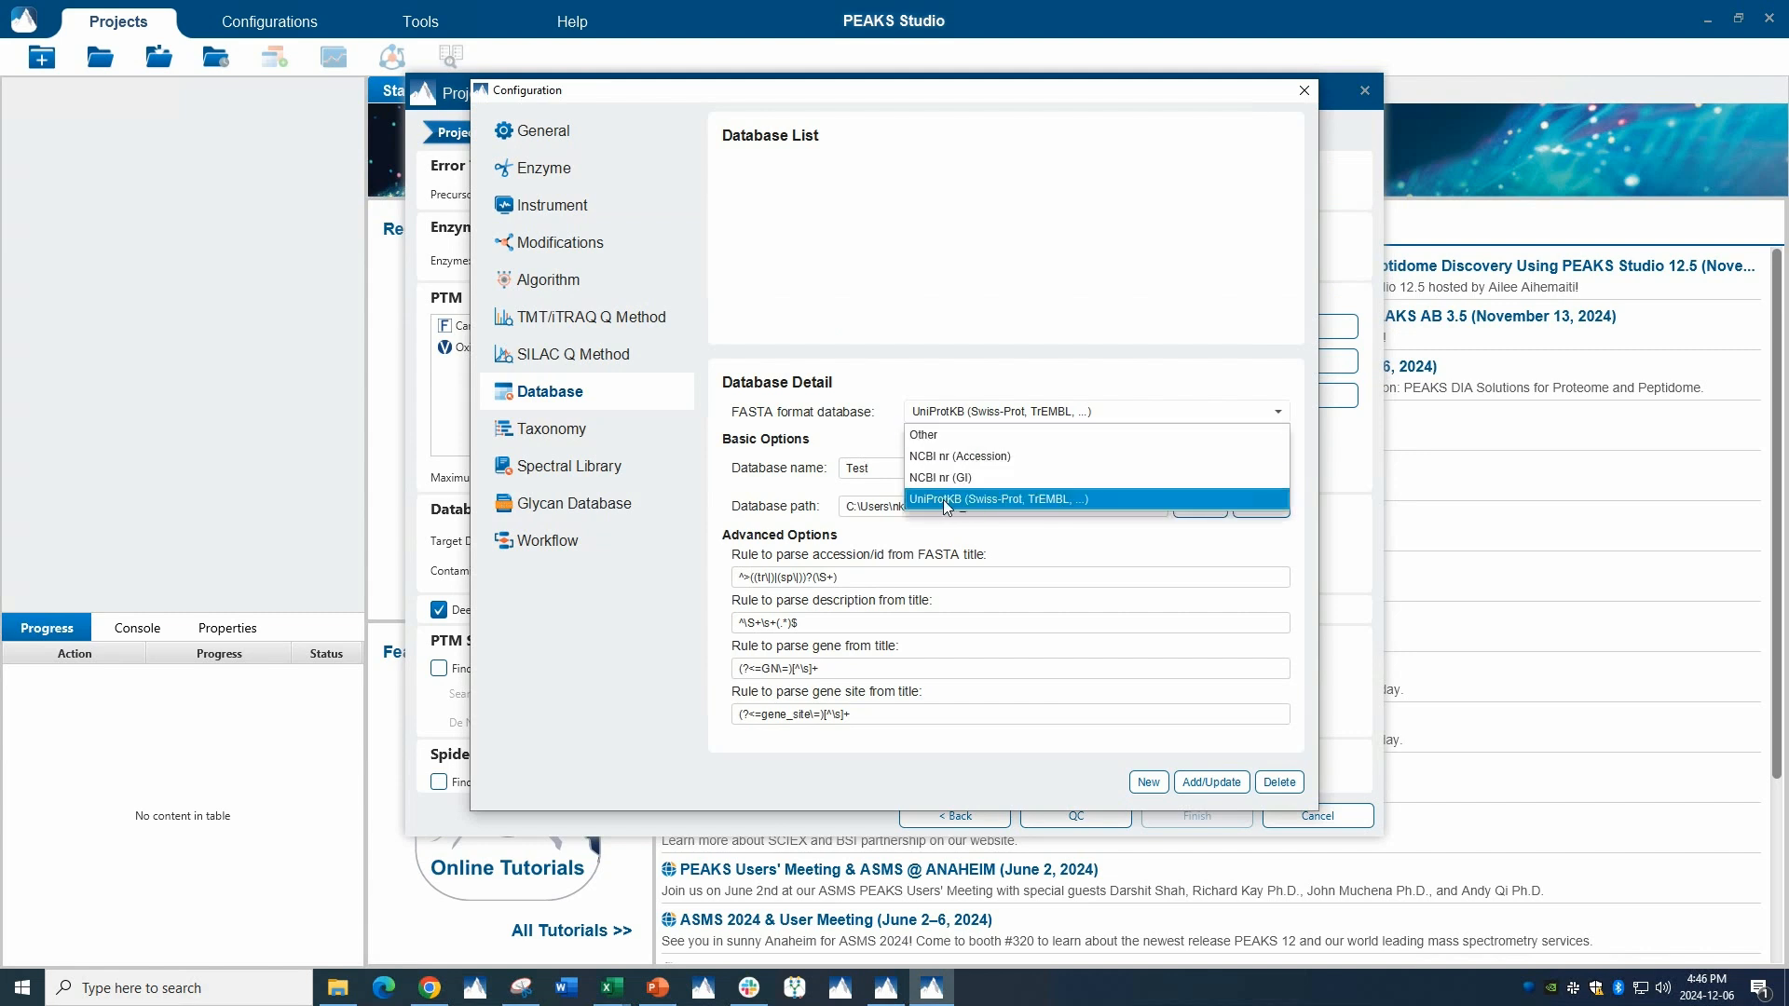
left_click(1076, 438)
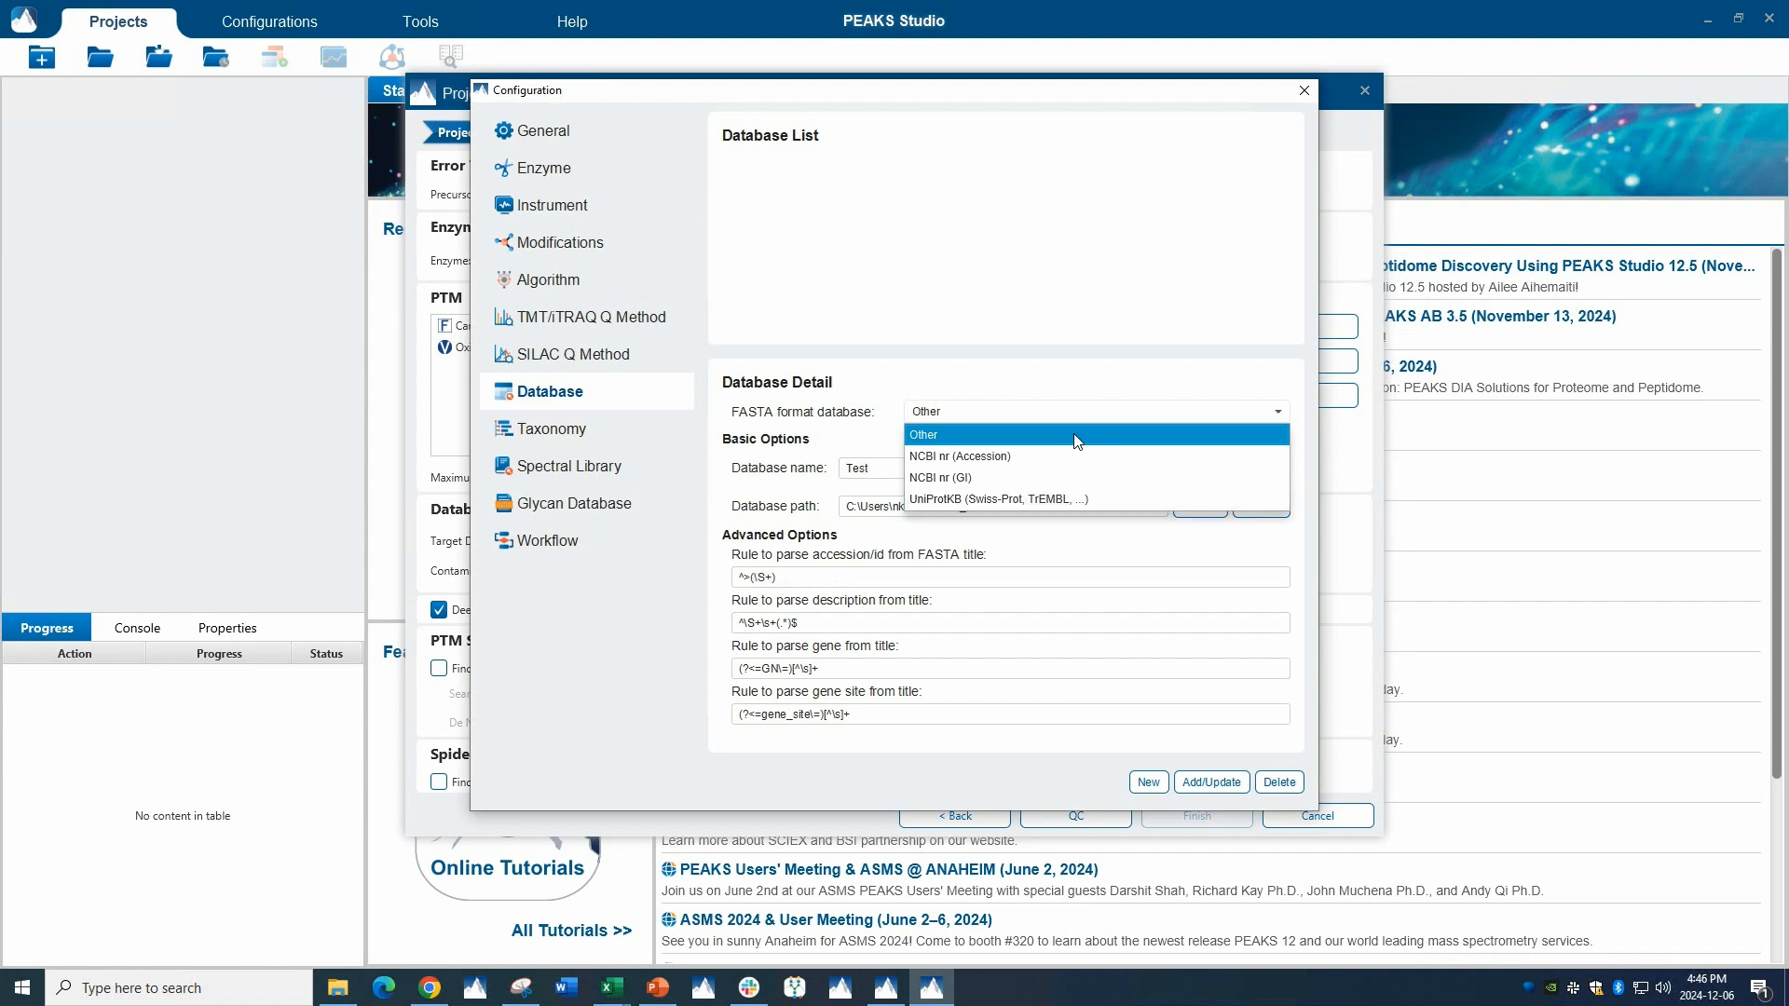
left_click(984, 411)
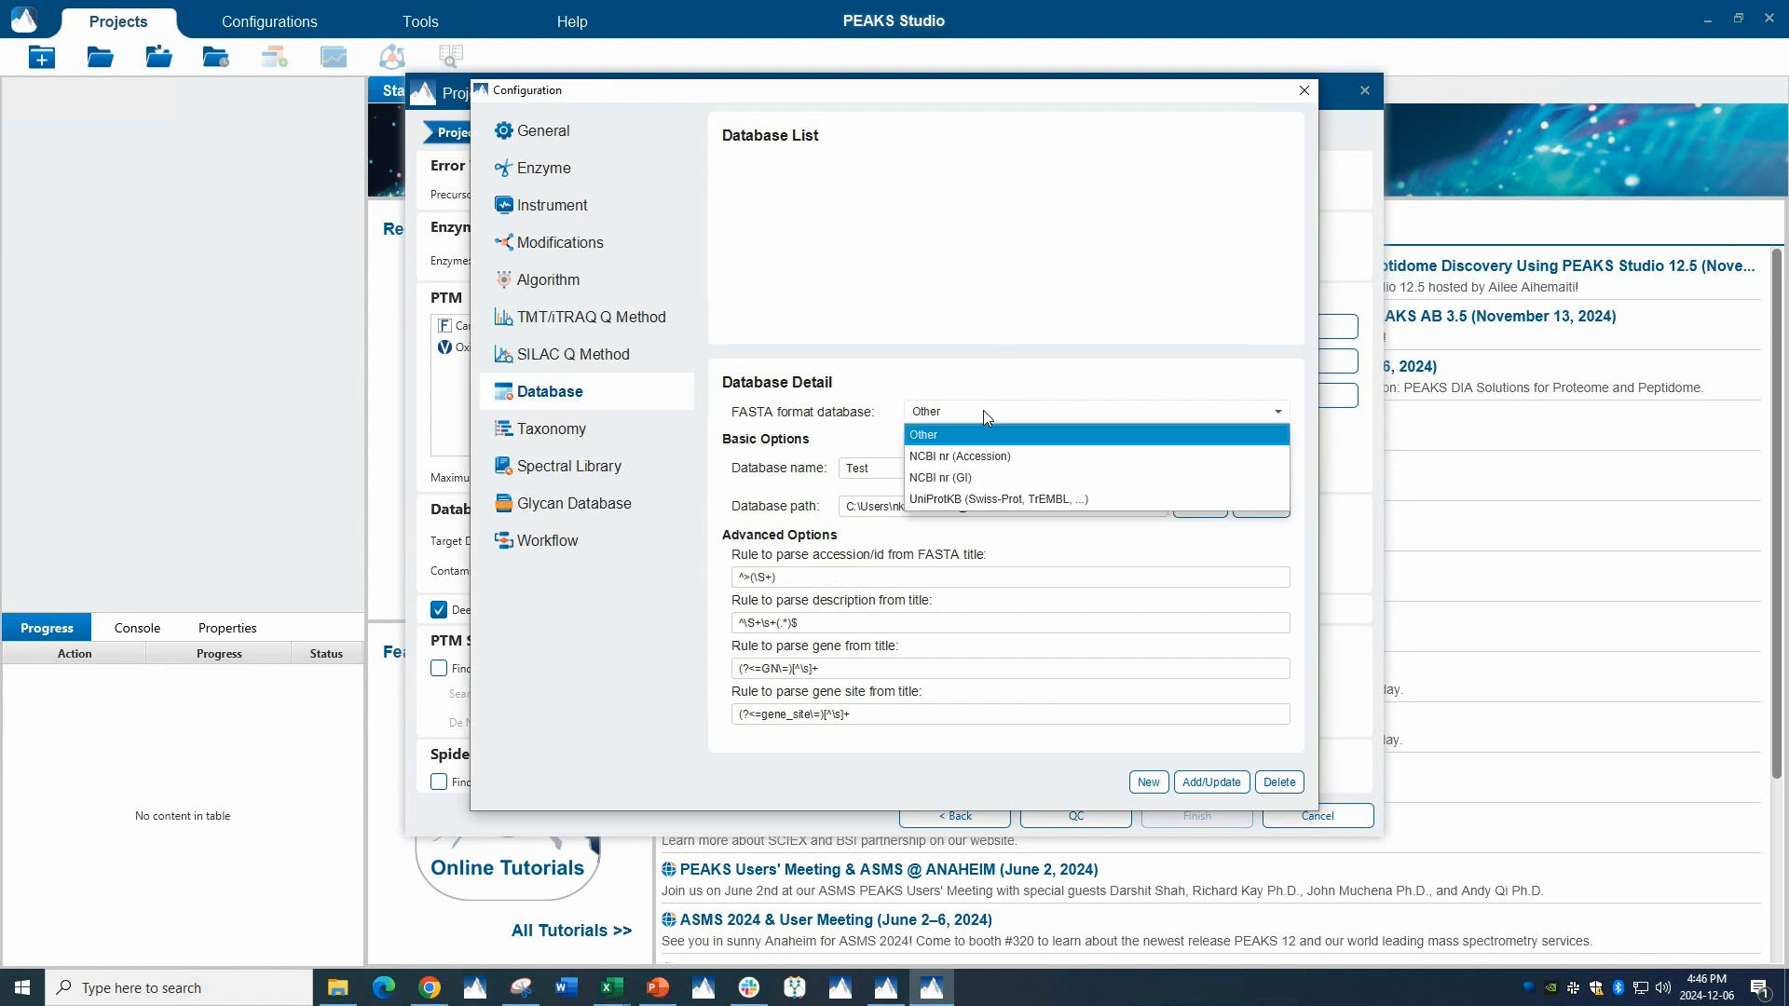
left_click(1023, 499)
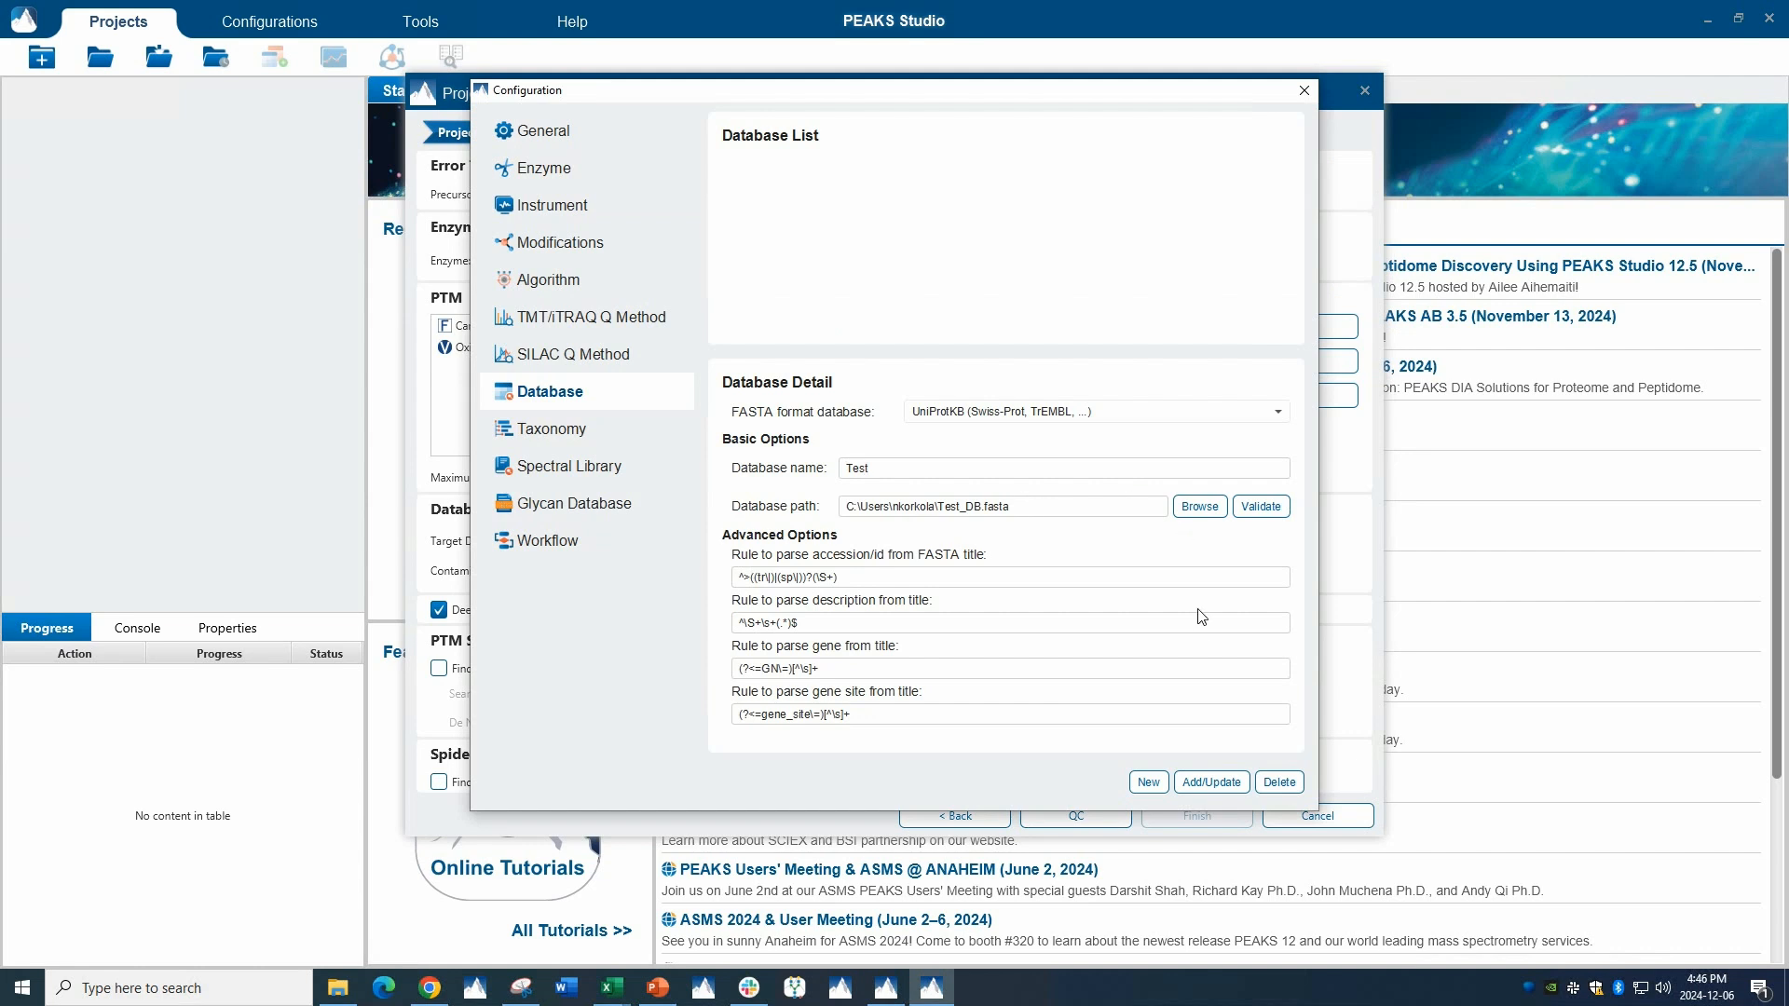
Validate the Test database, add it to the database list, and return to the search settings
left_click(1269, 508)
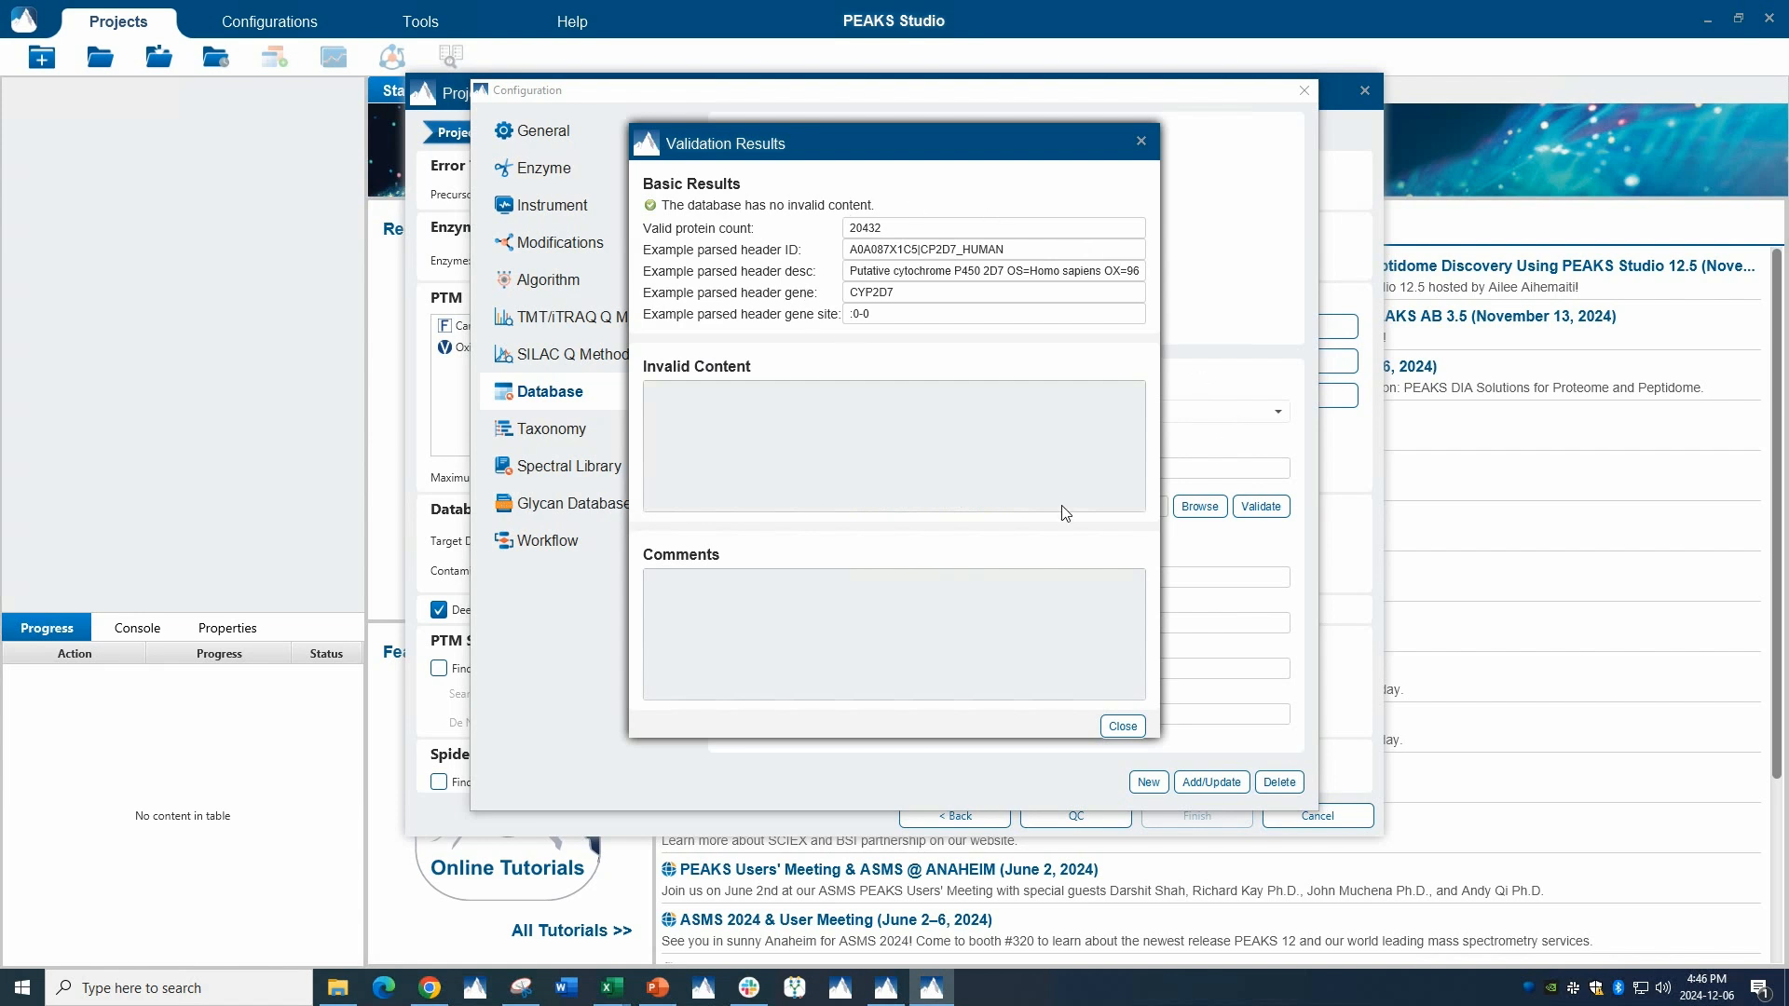
left_click(1121, 726)
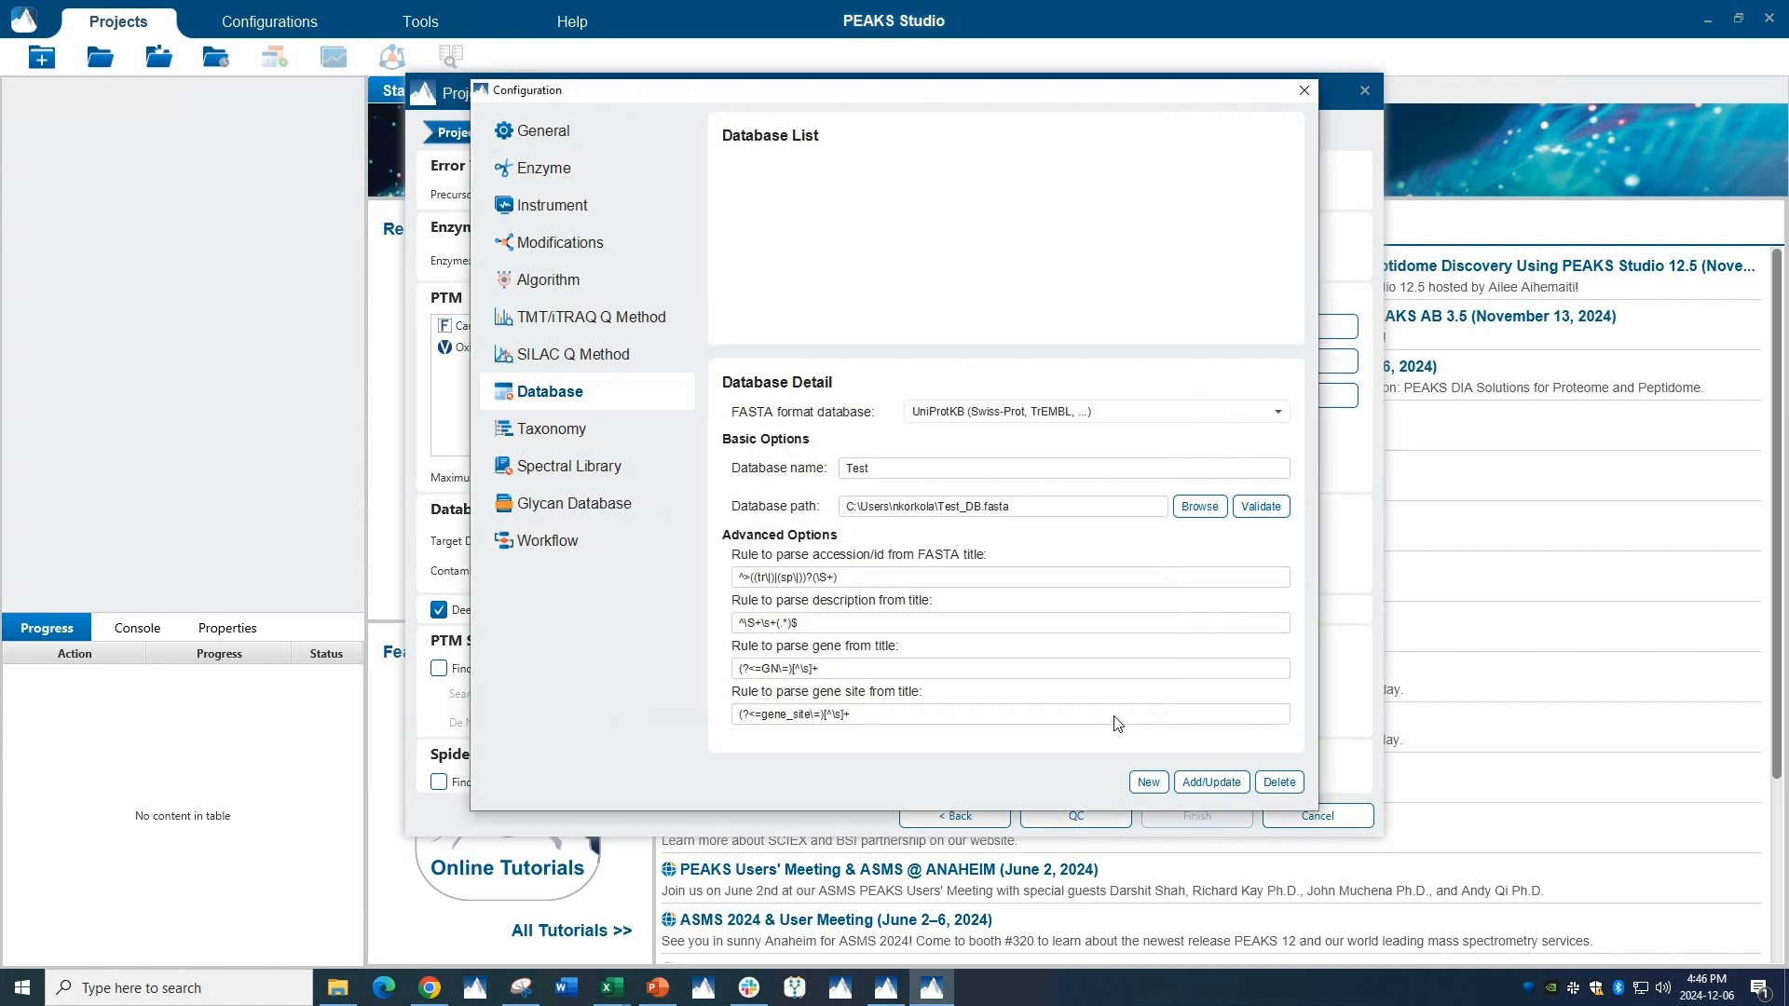
left_click(1212, 783)
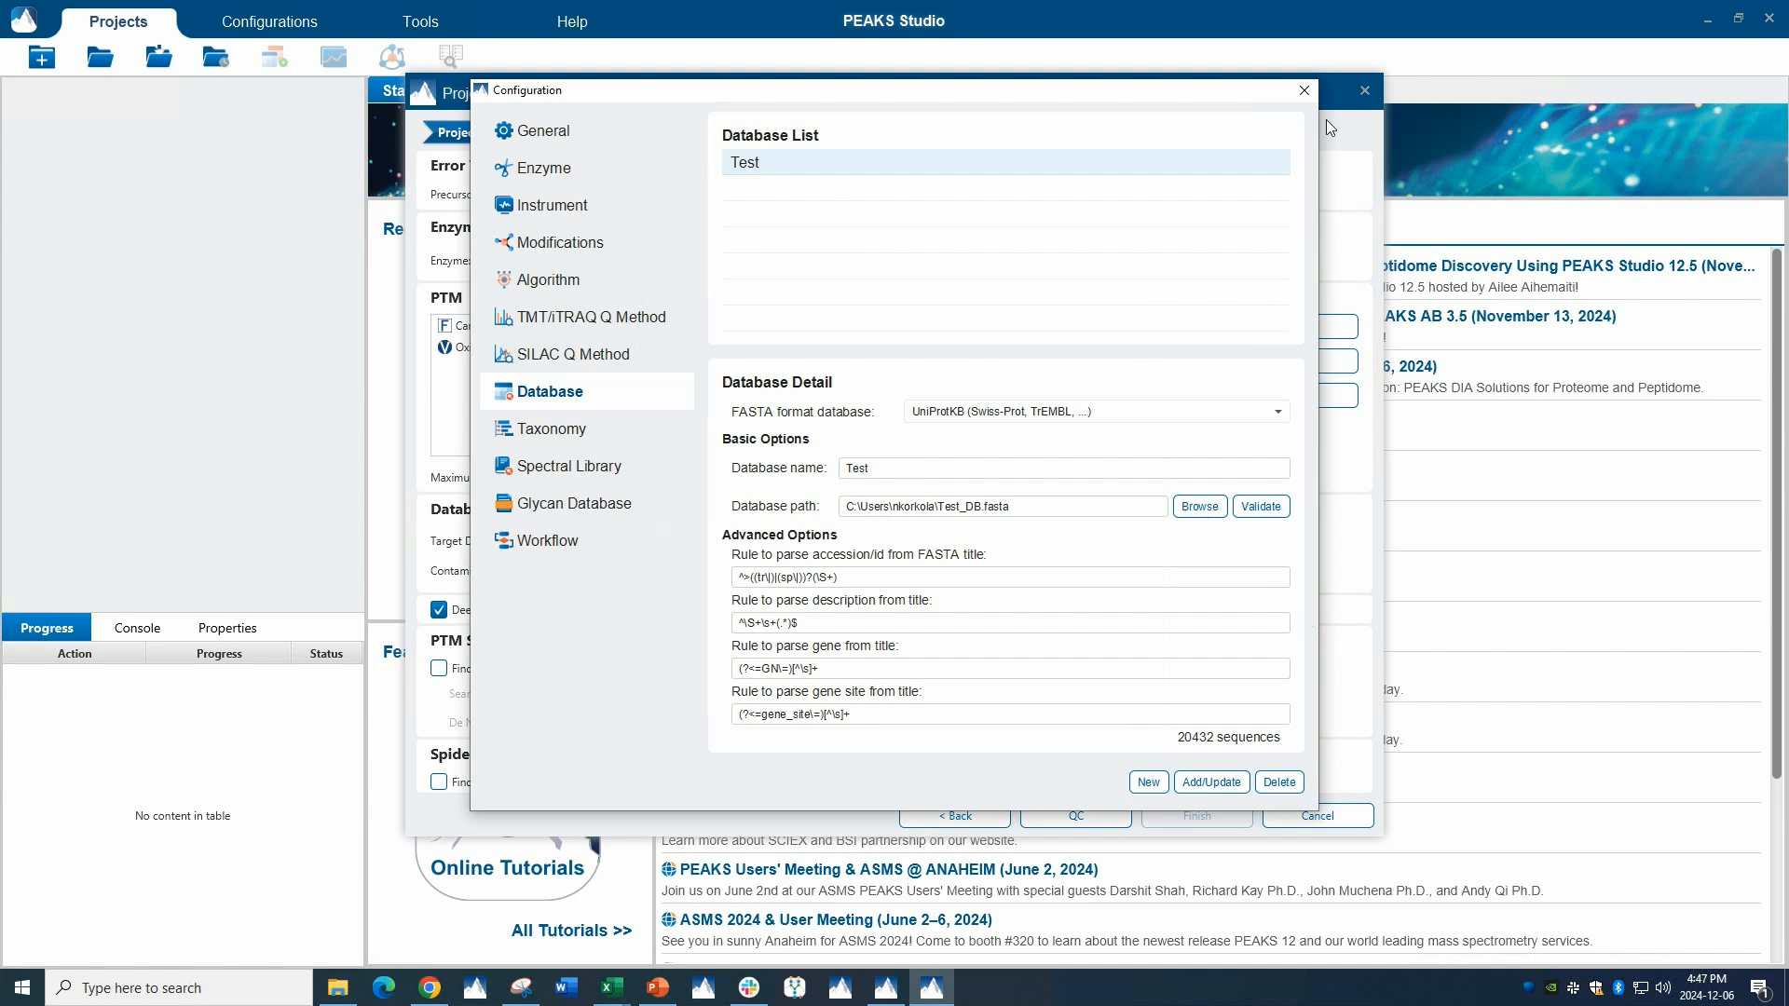
left_click(1305, 90)
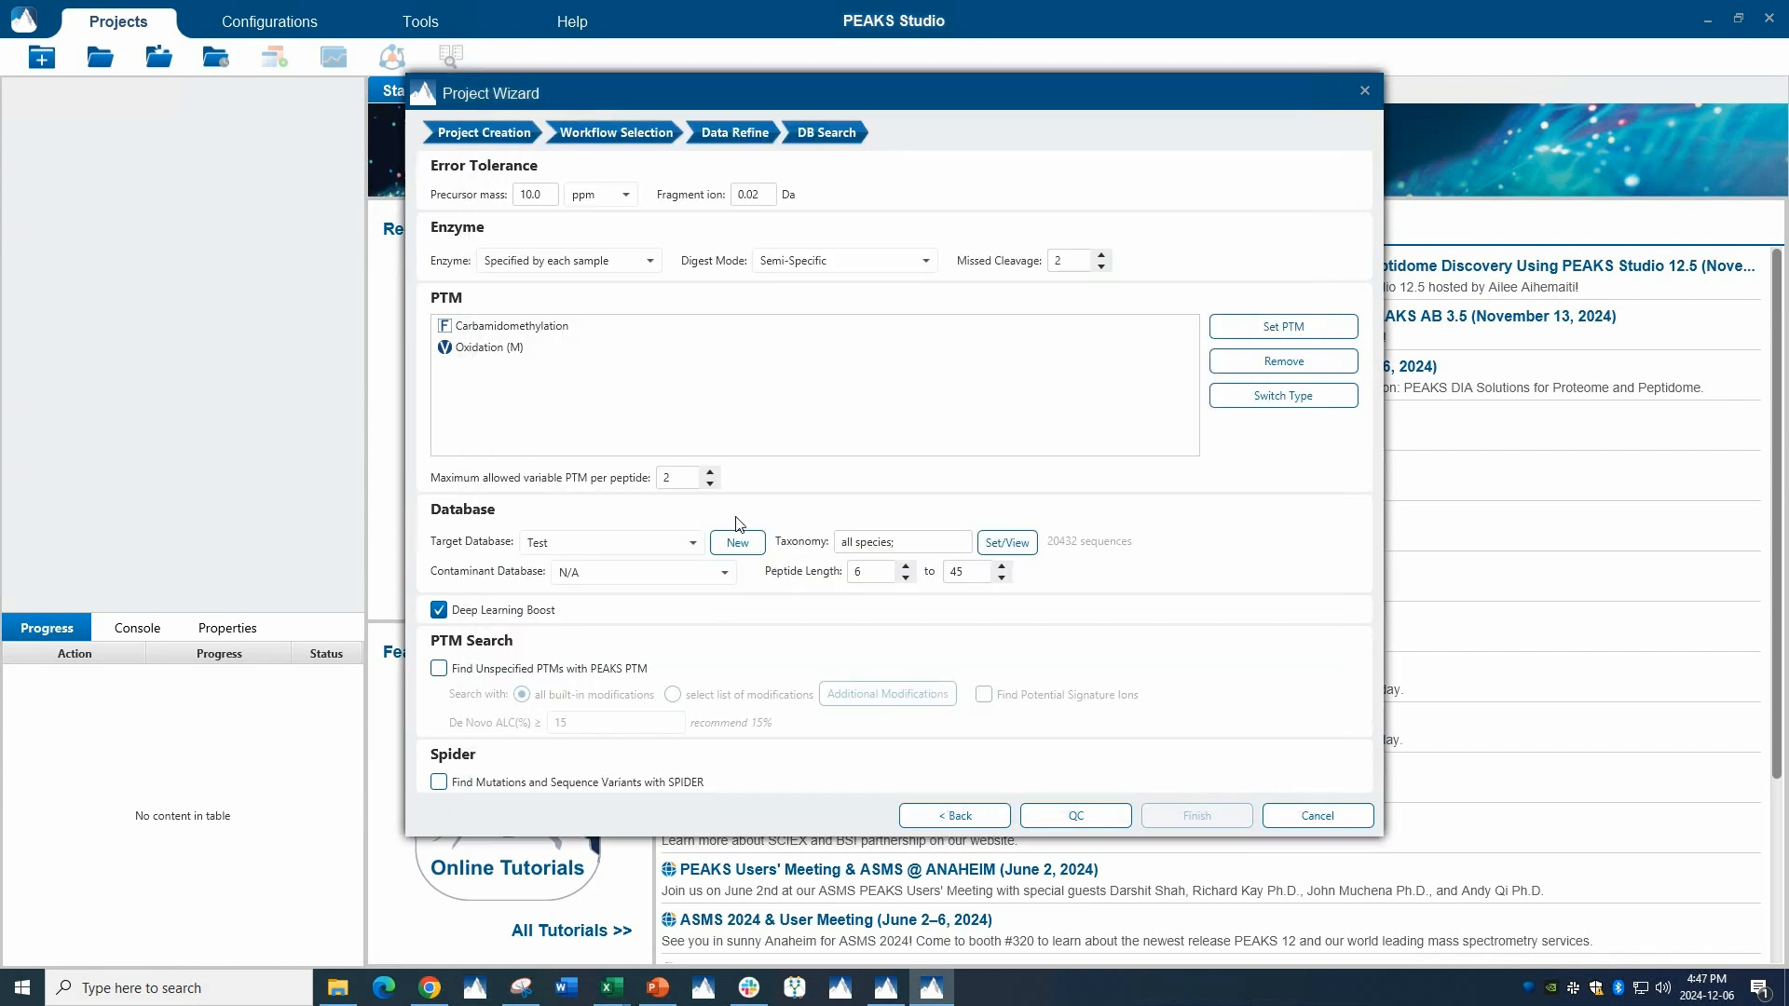
Review the available target databases, the taxonomy list and the contaminant database choices without changing them
left_click(687, 546)
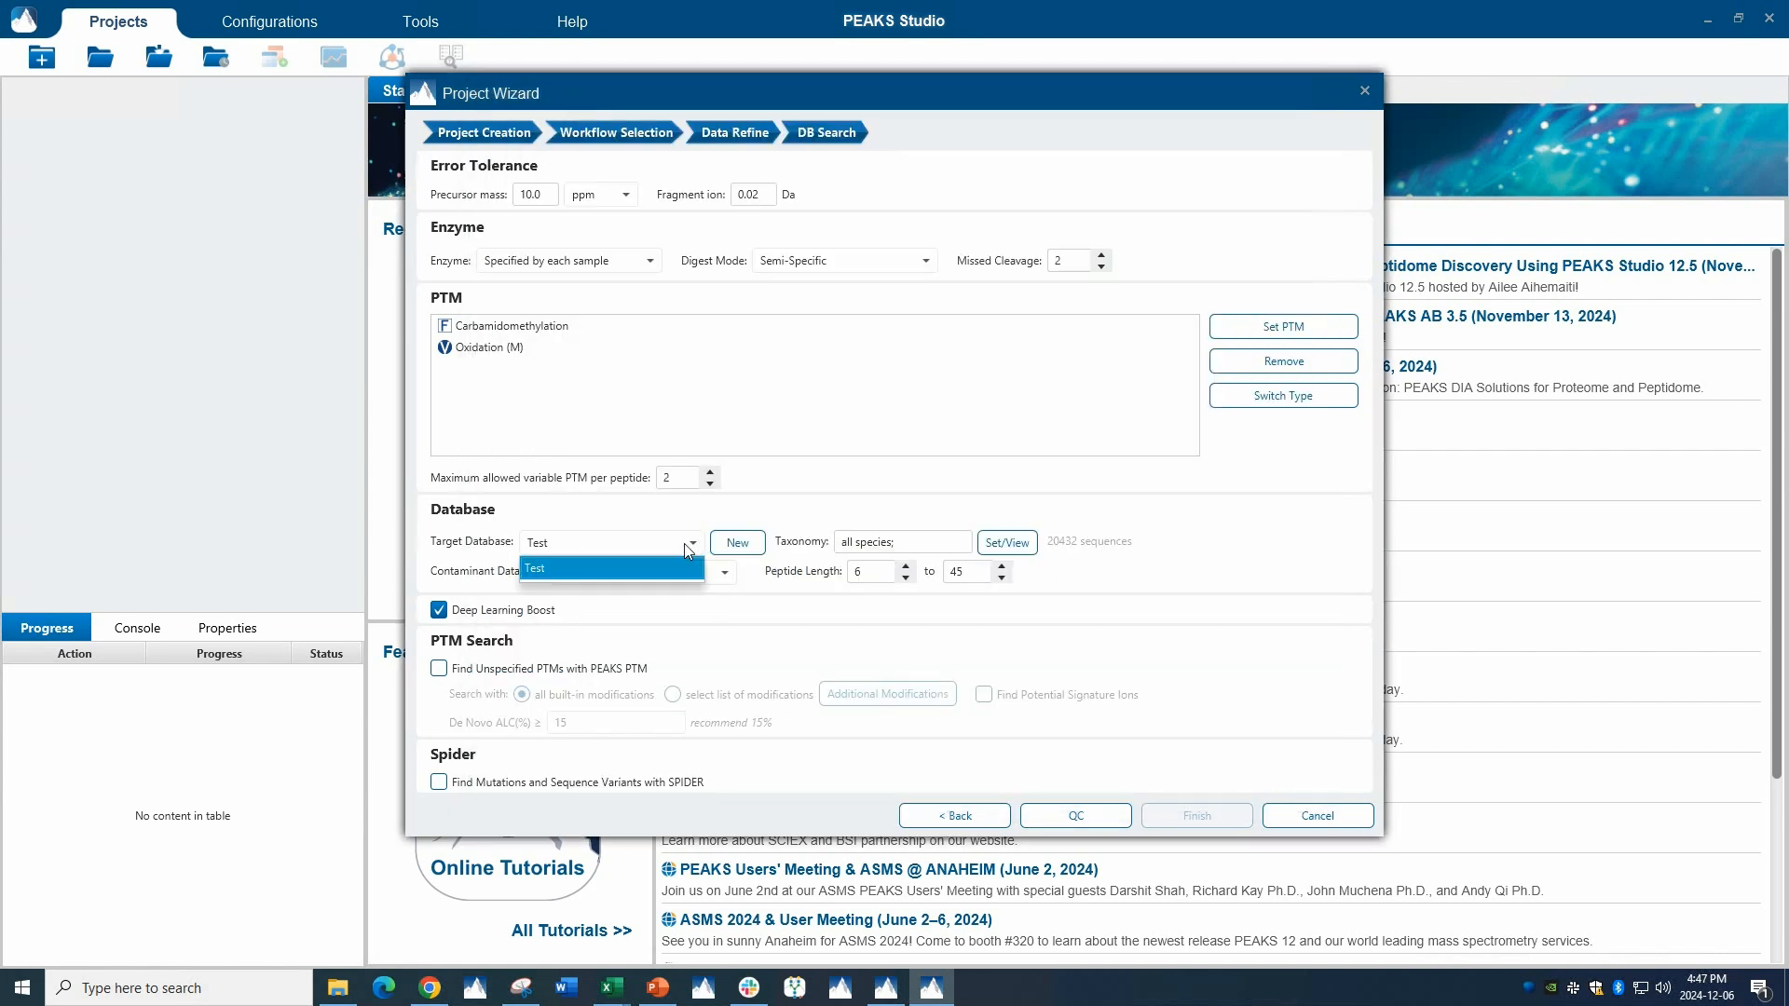
left_click(687, 546)
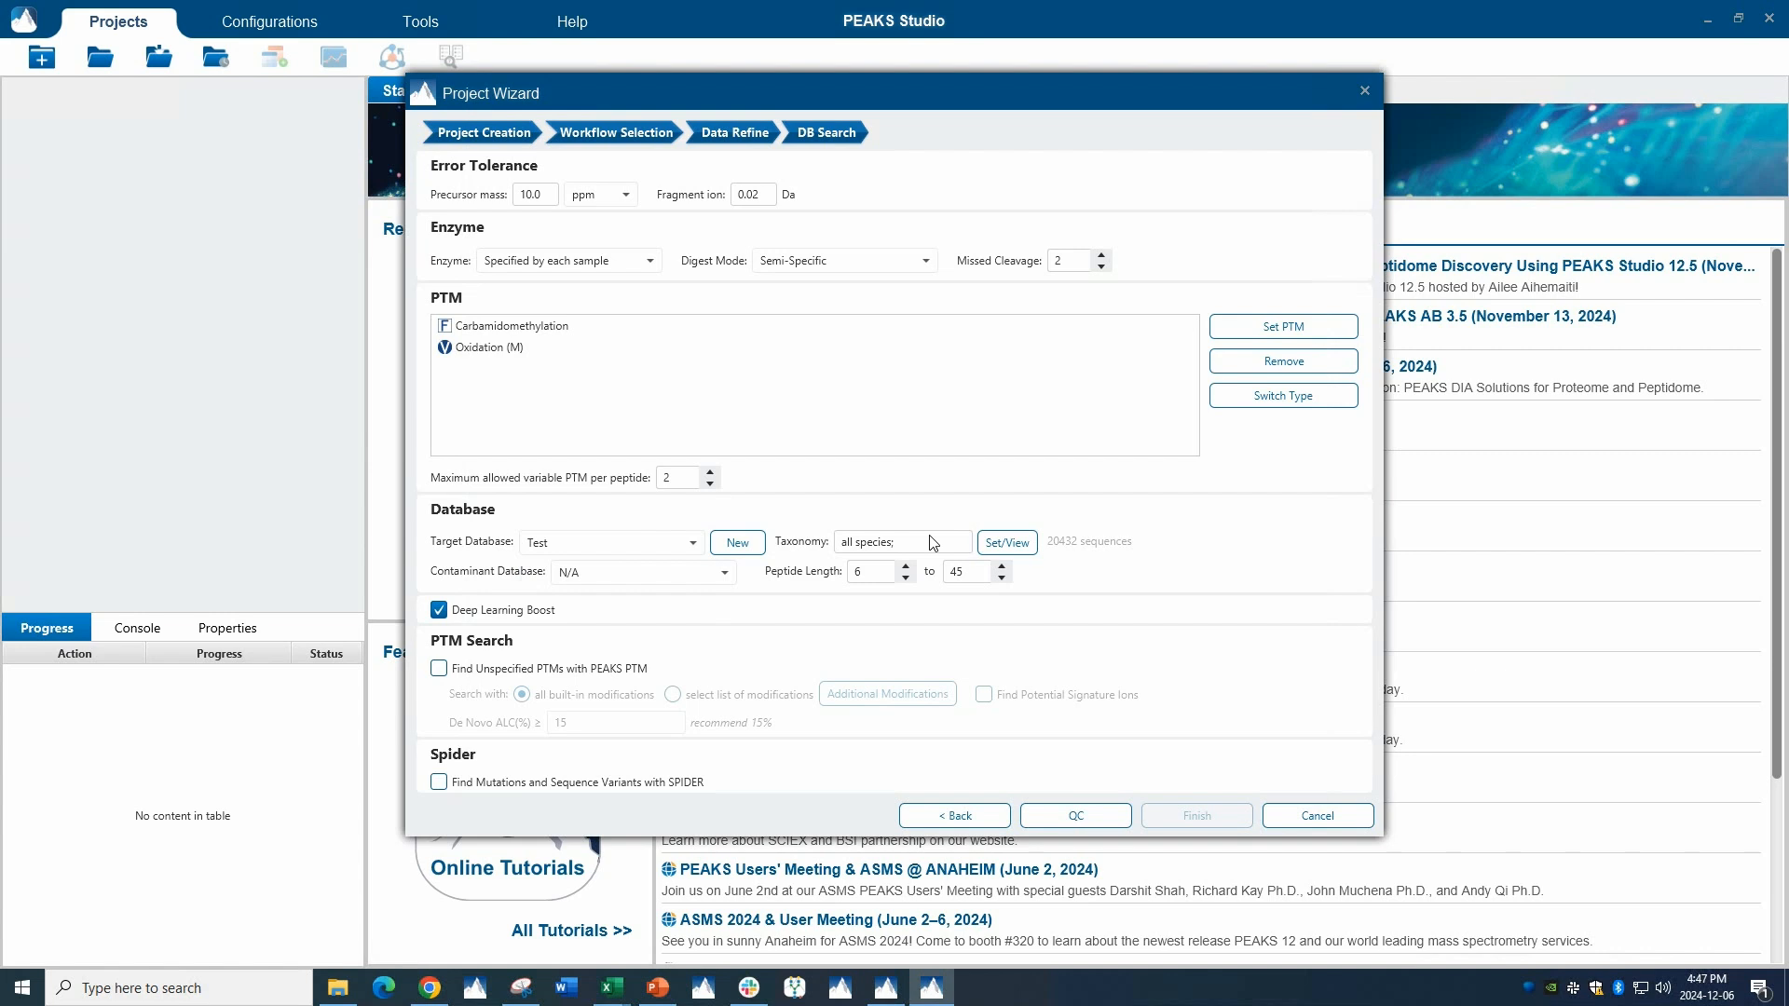
left_click(1001, 546)
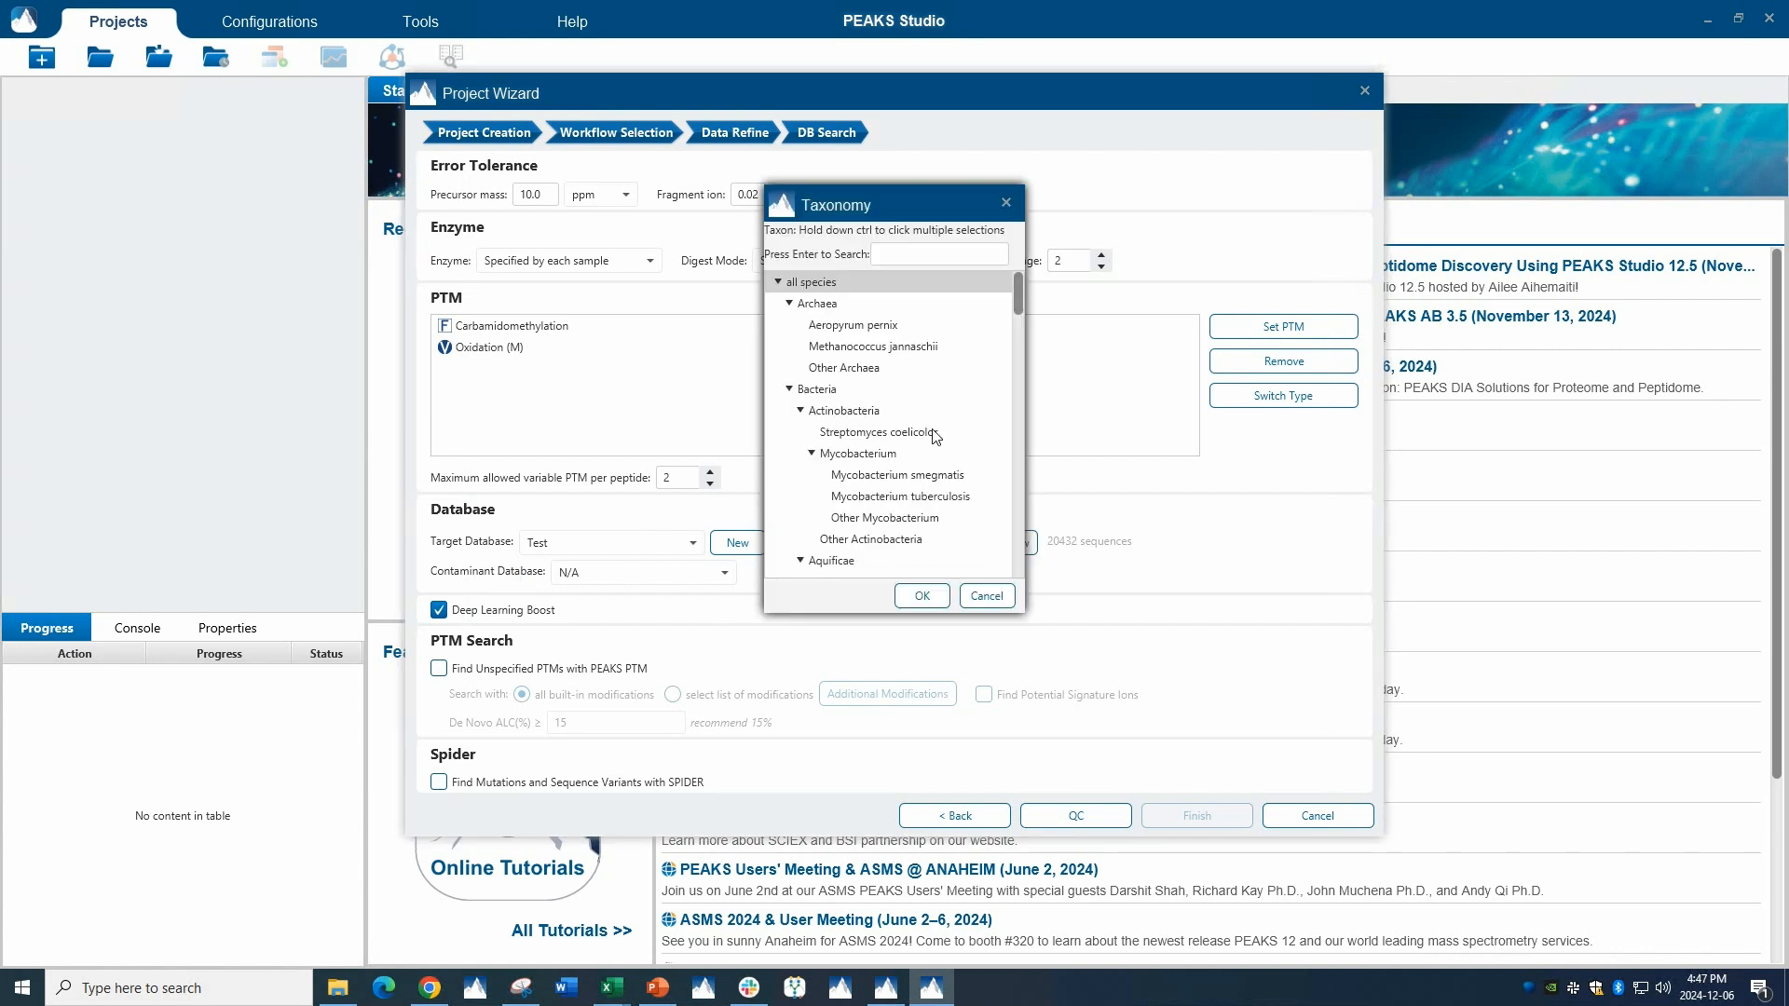
left_click(1004, 205)
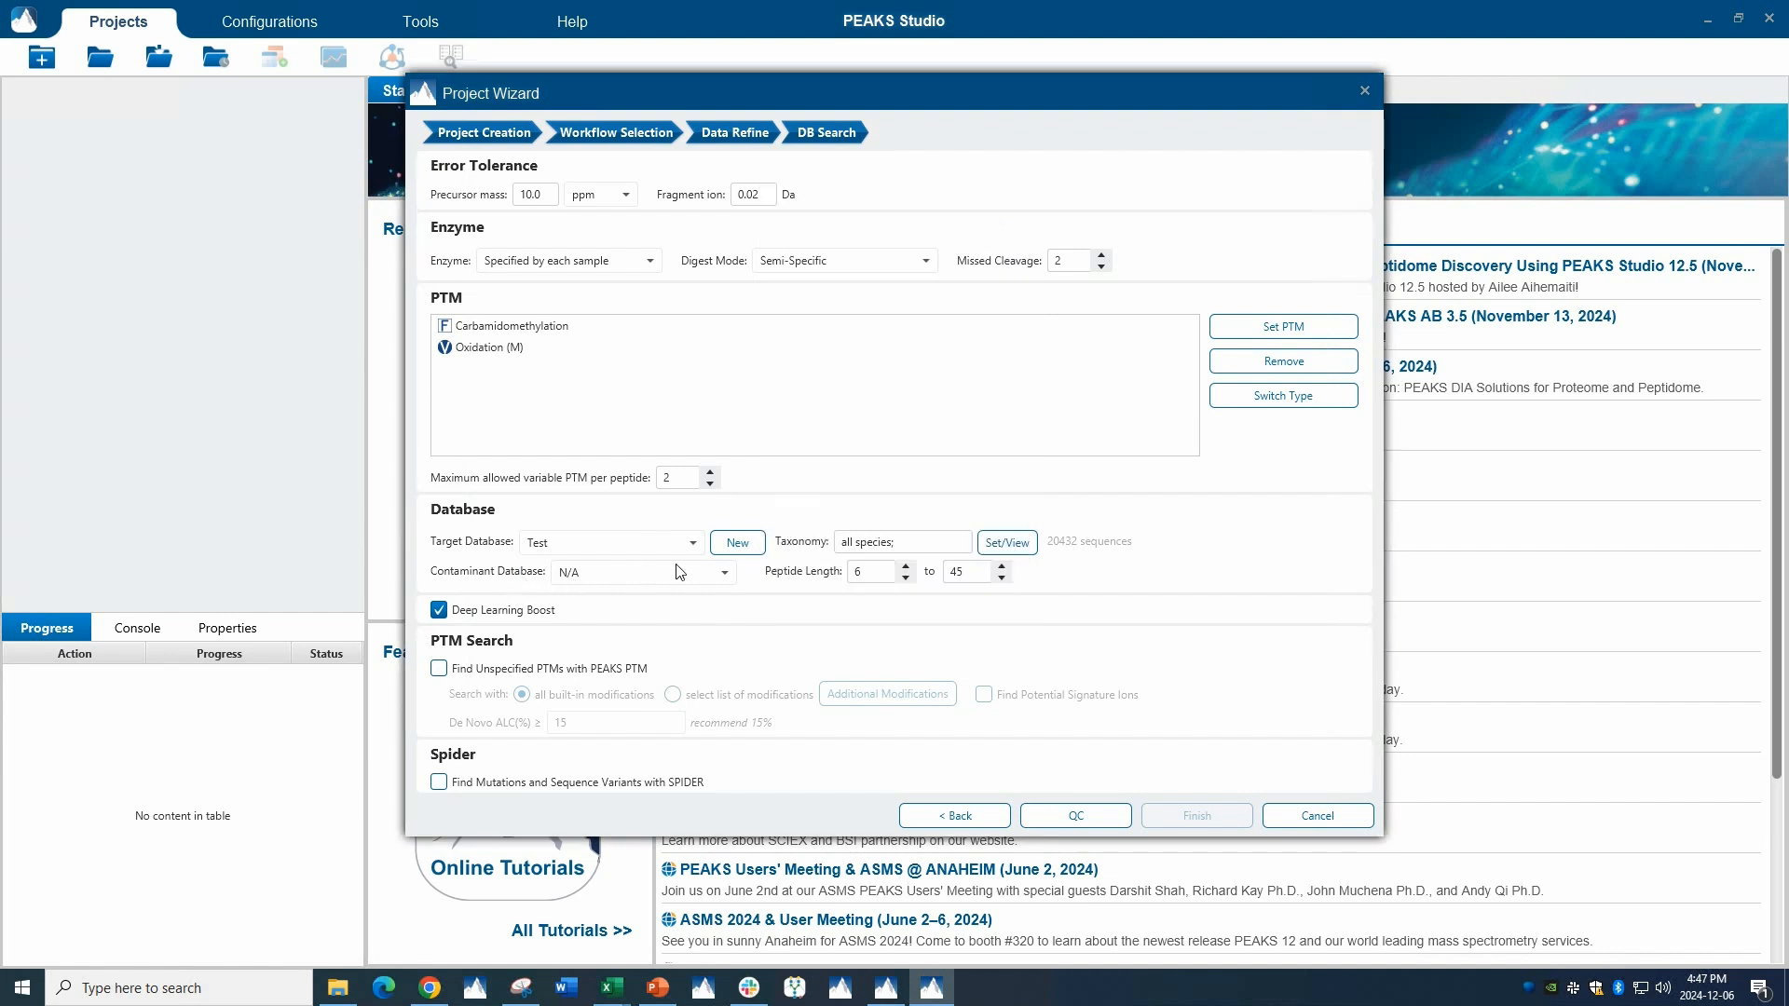
left_click(723, 574)
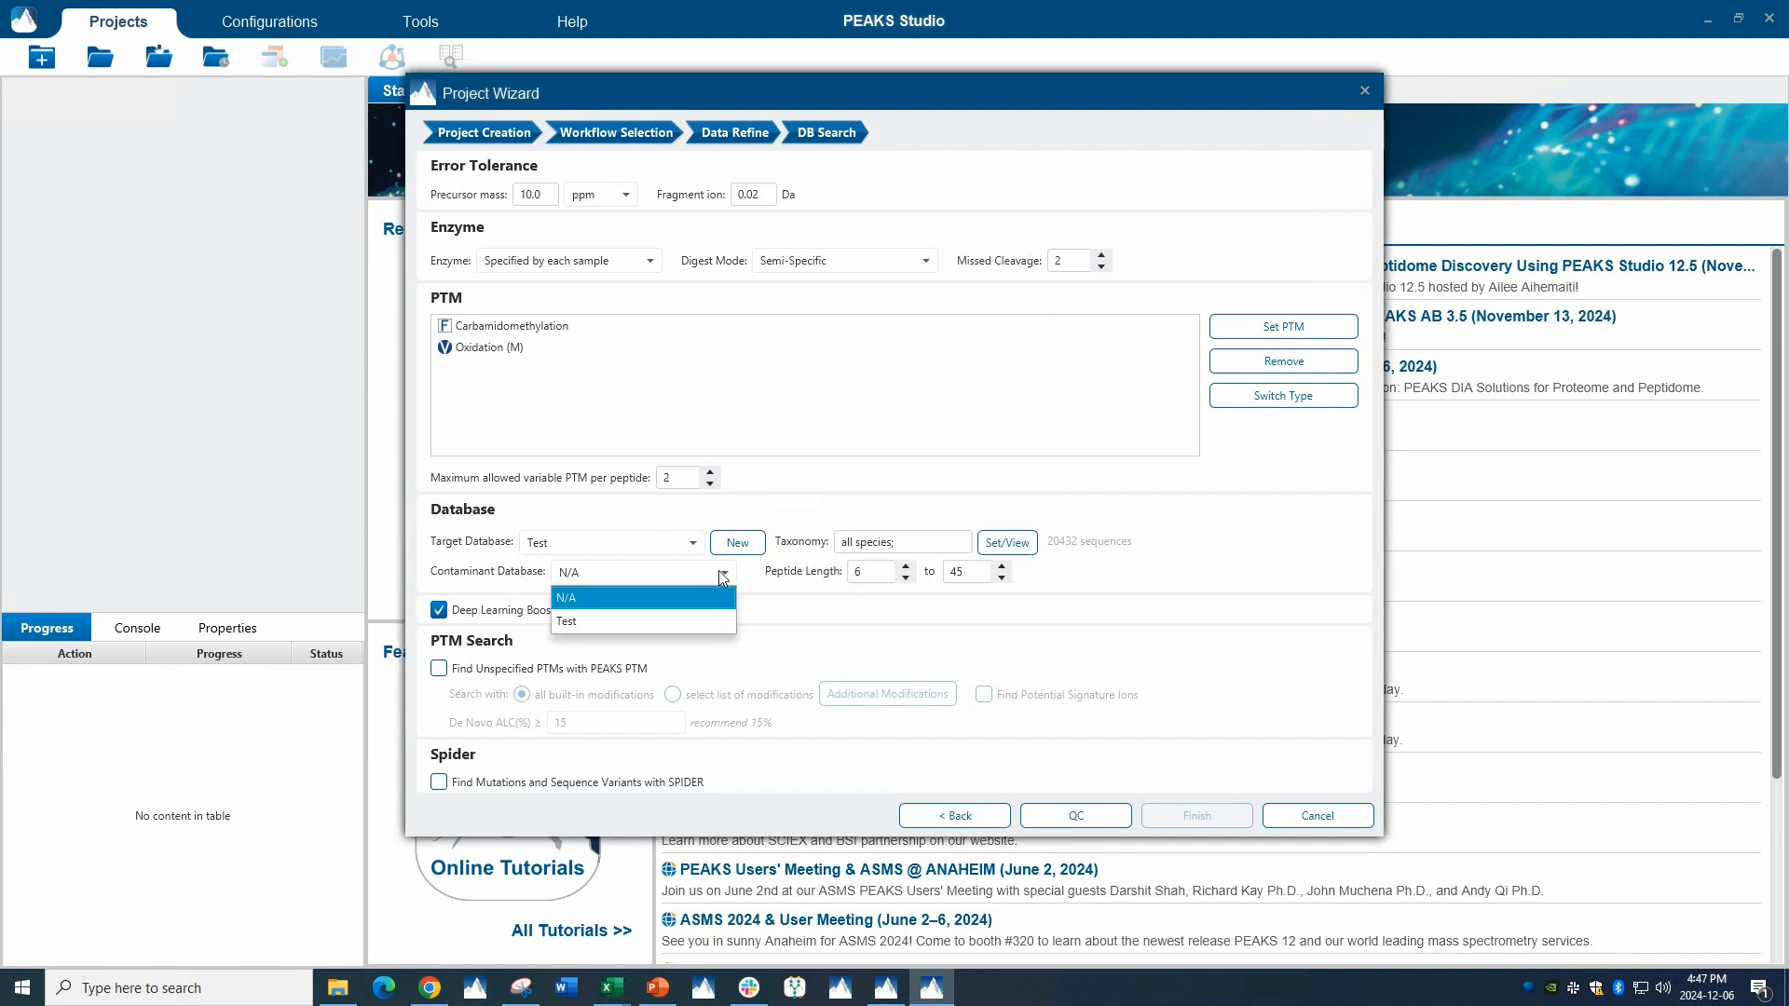
left_click(723, 574)
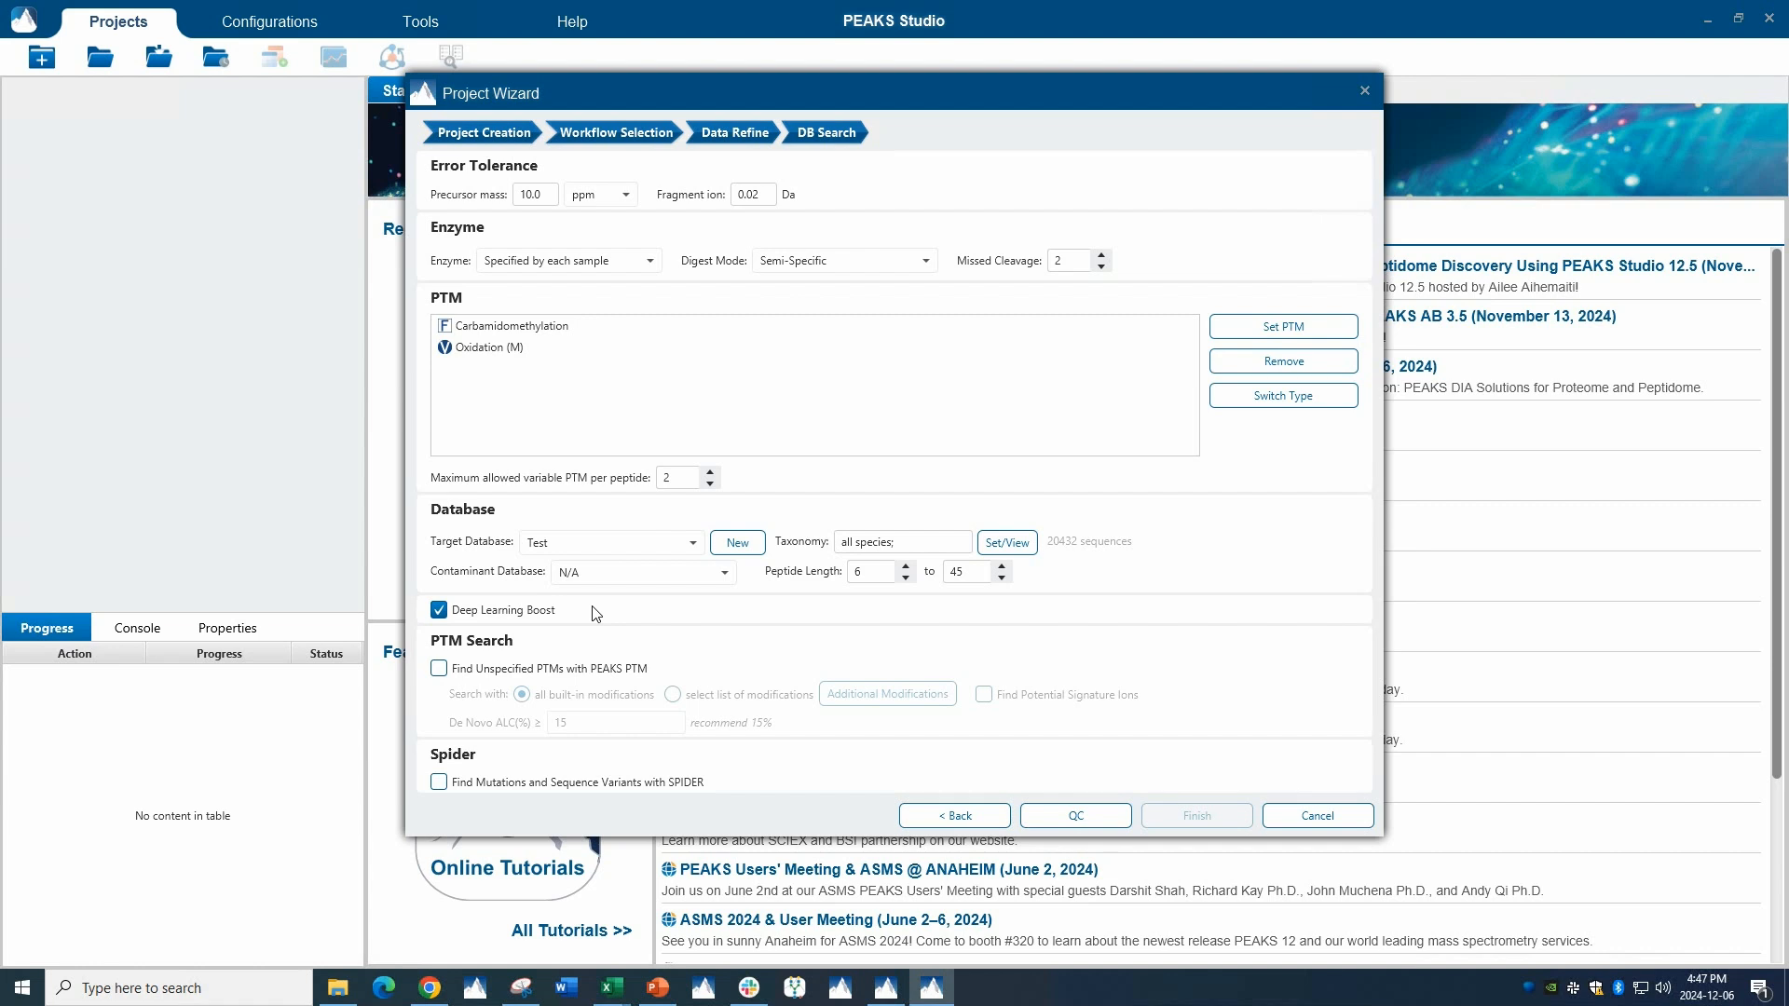
Keep Deep Learning Boost enabled, continue to the quality control settings, and turn on QC
left_click(439, 611)
left_click(473, 612)
left_click(1105, 824)
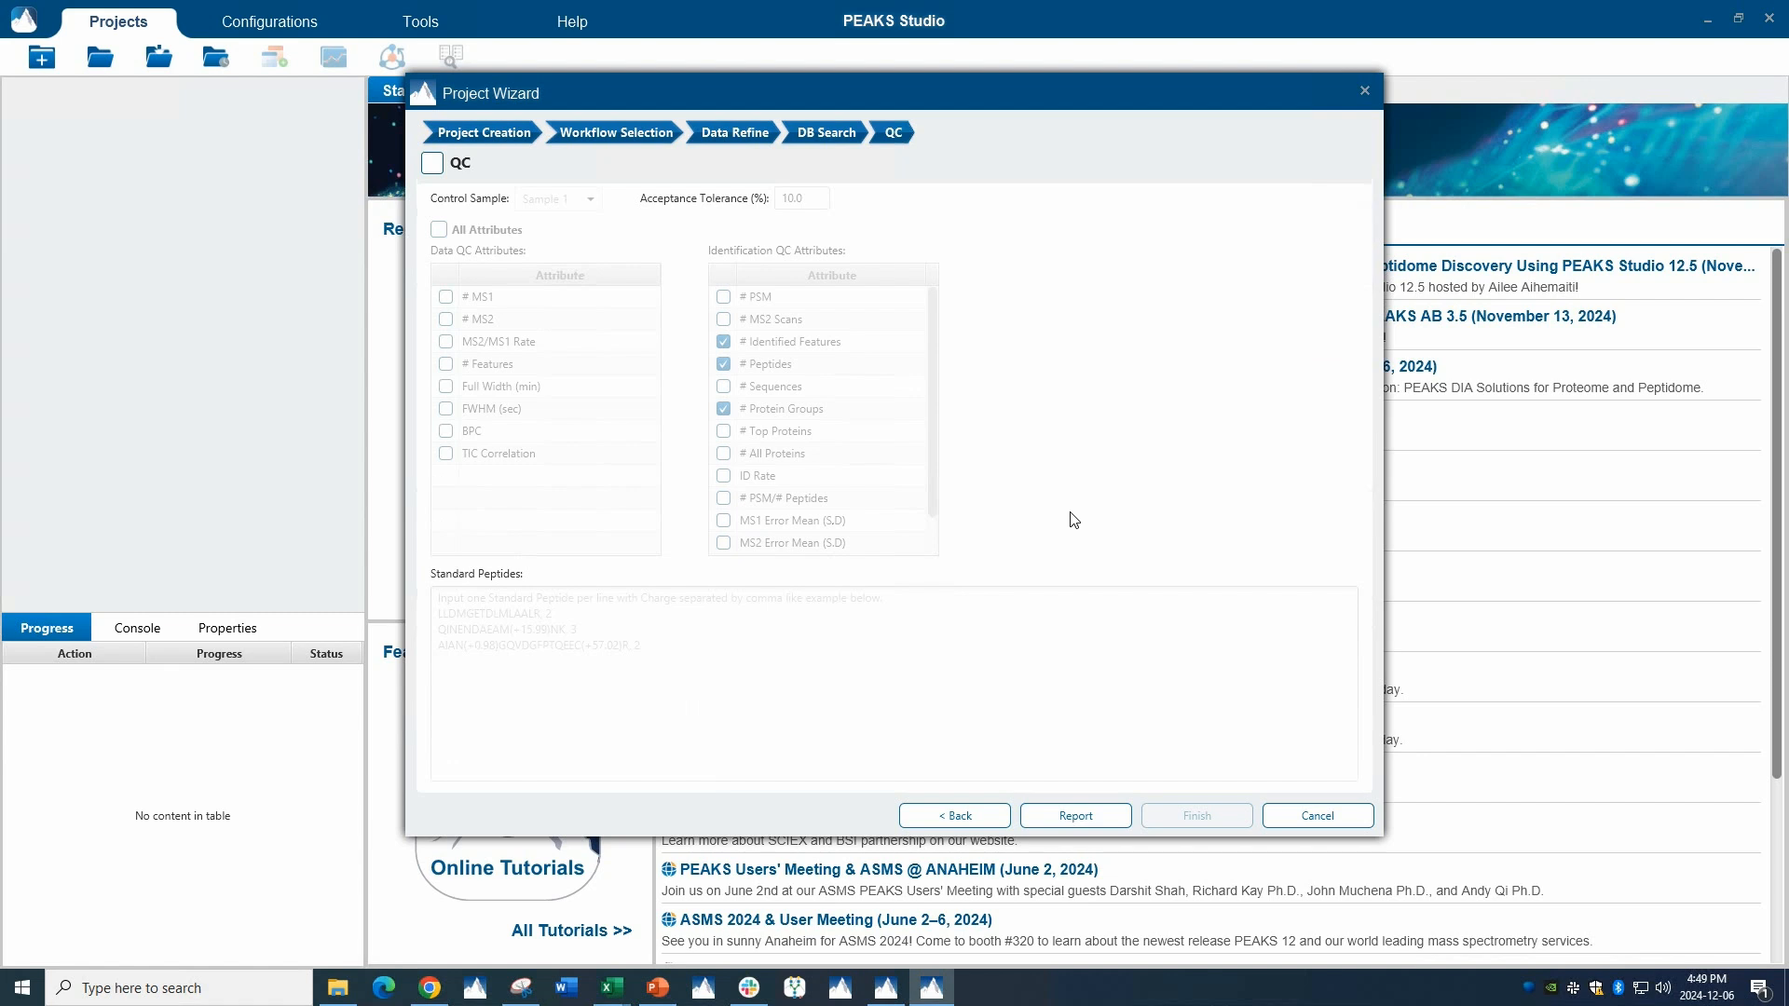
left_click(433, 165)
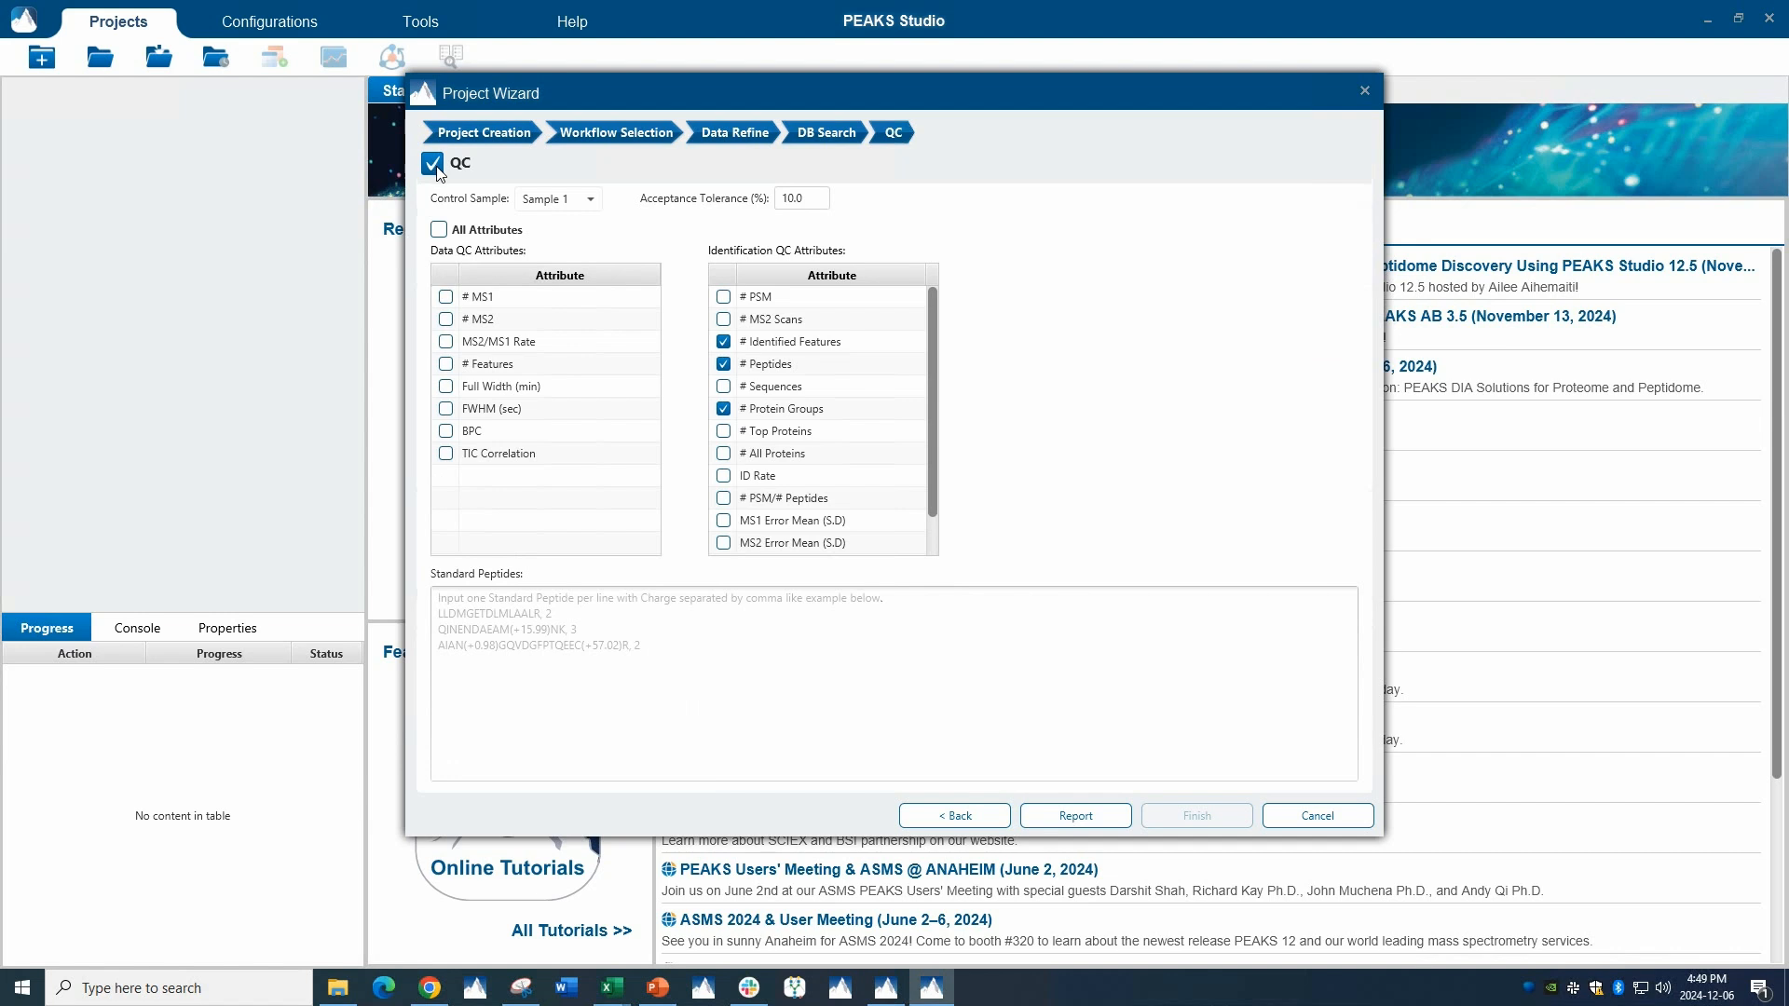
Try the All Attributes option for QC and clear it, turn QC off, and continue to the report settings
left_click(438, 230)
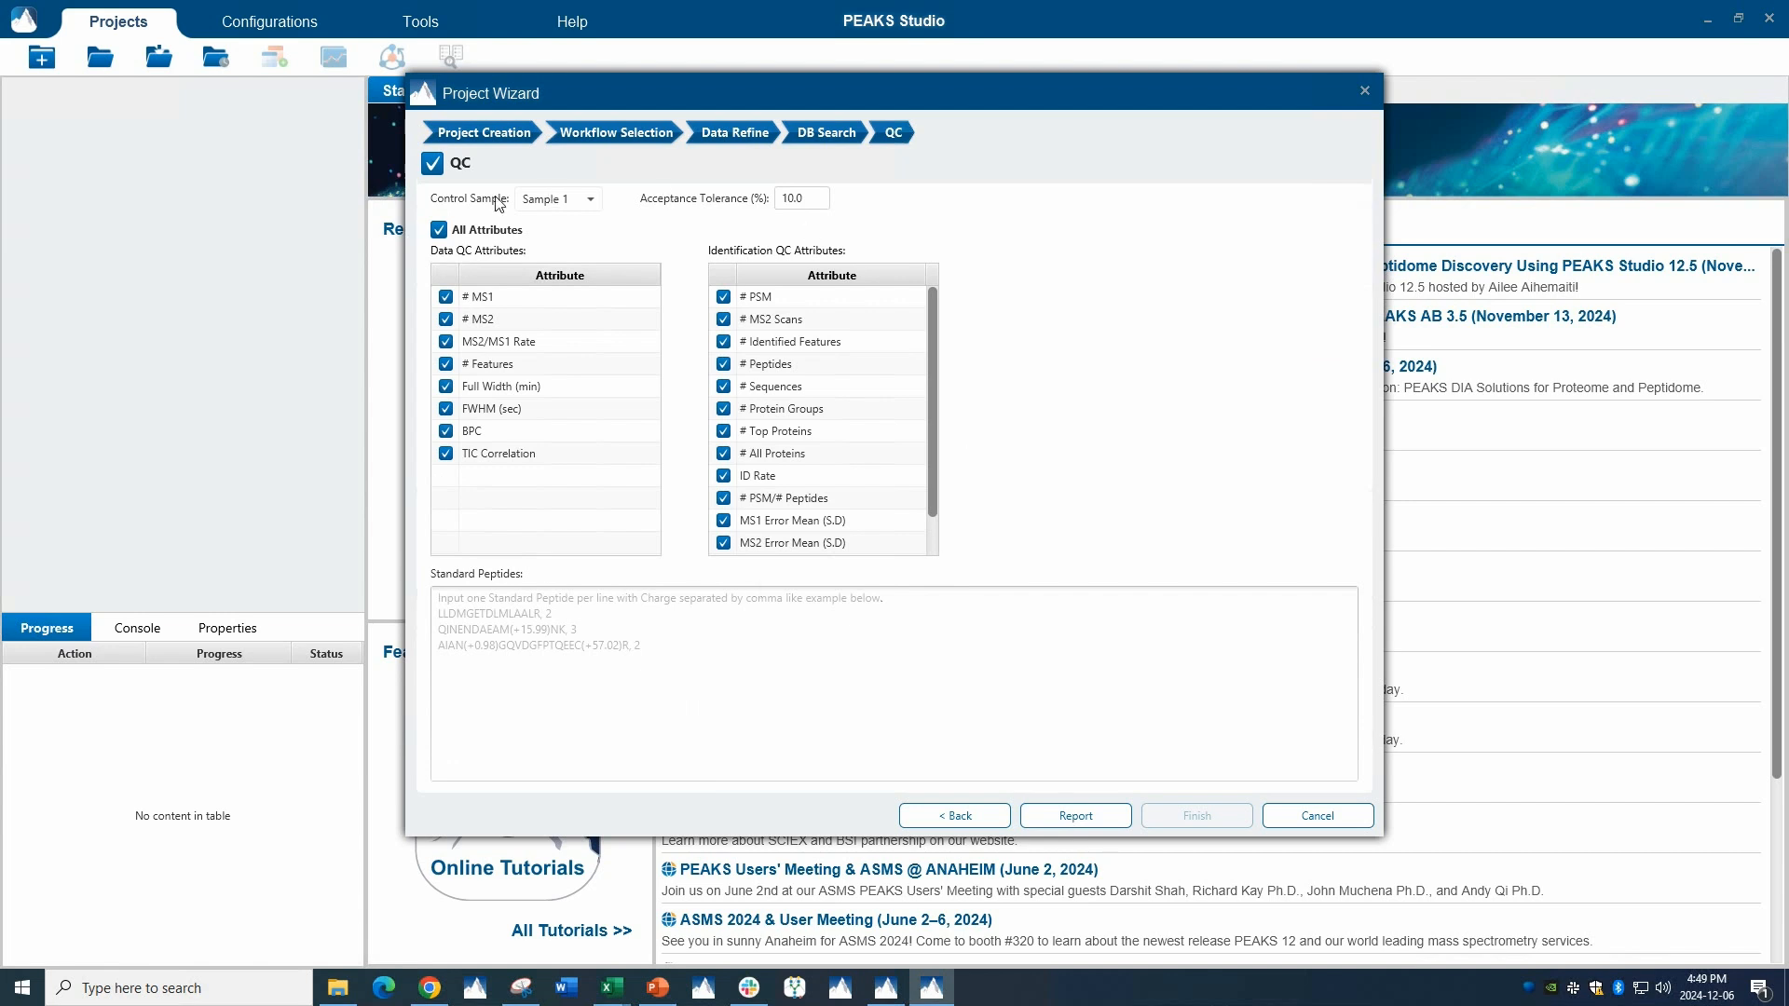
left_click(440, 230)
left_click(433, 170)
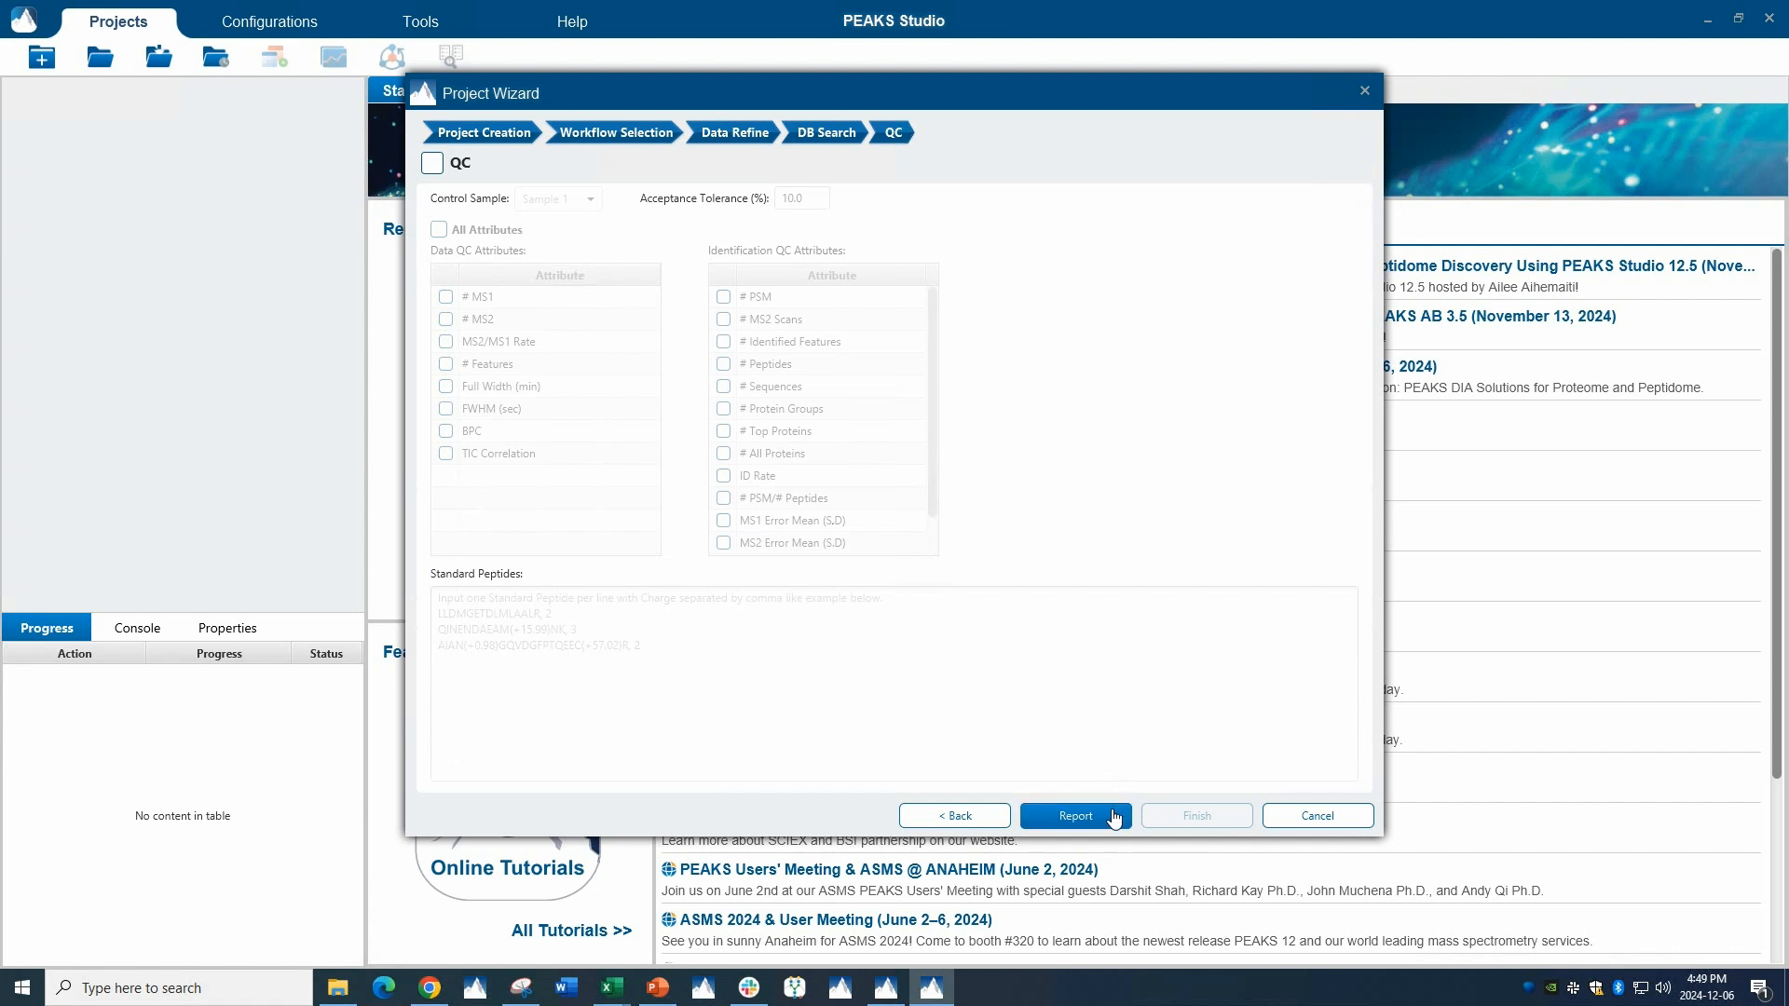
left_click(1076, 817)
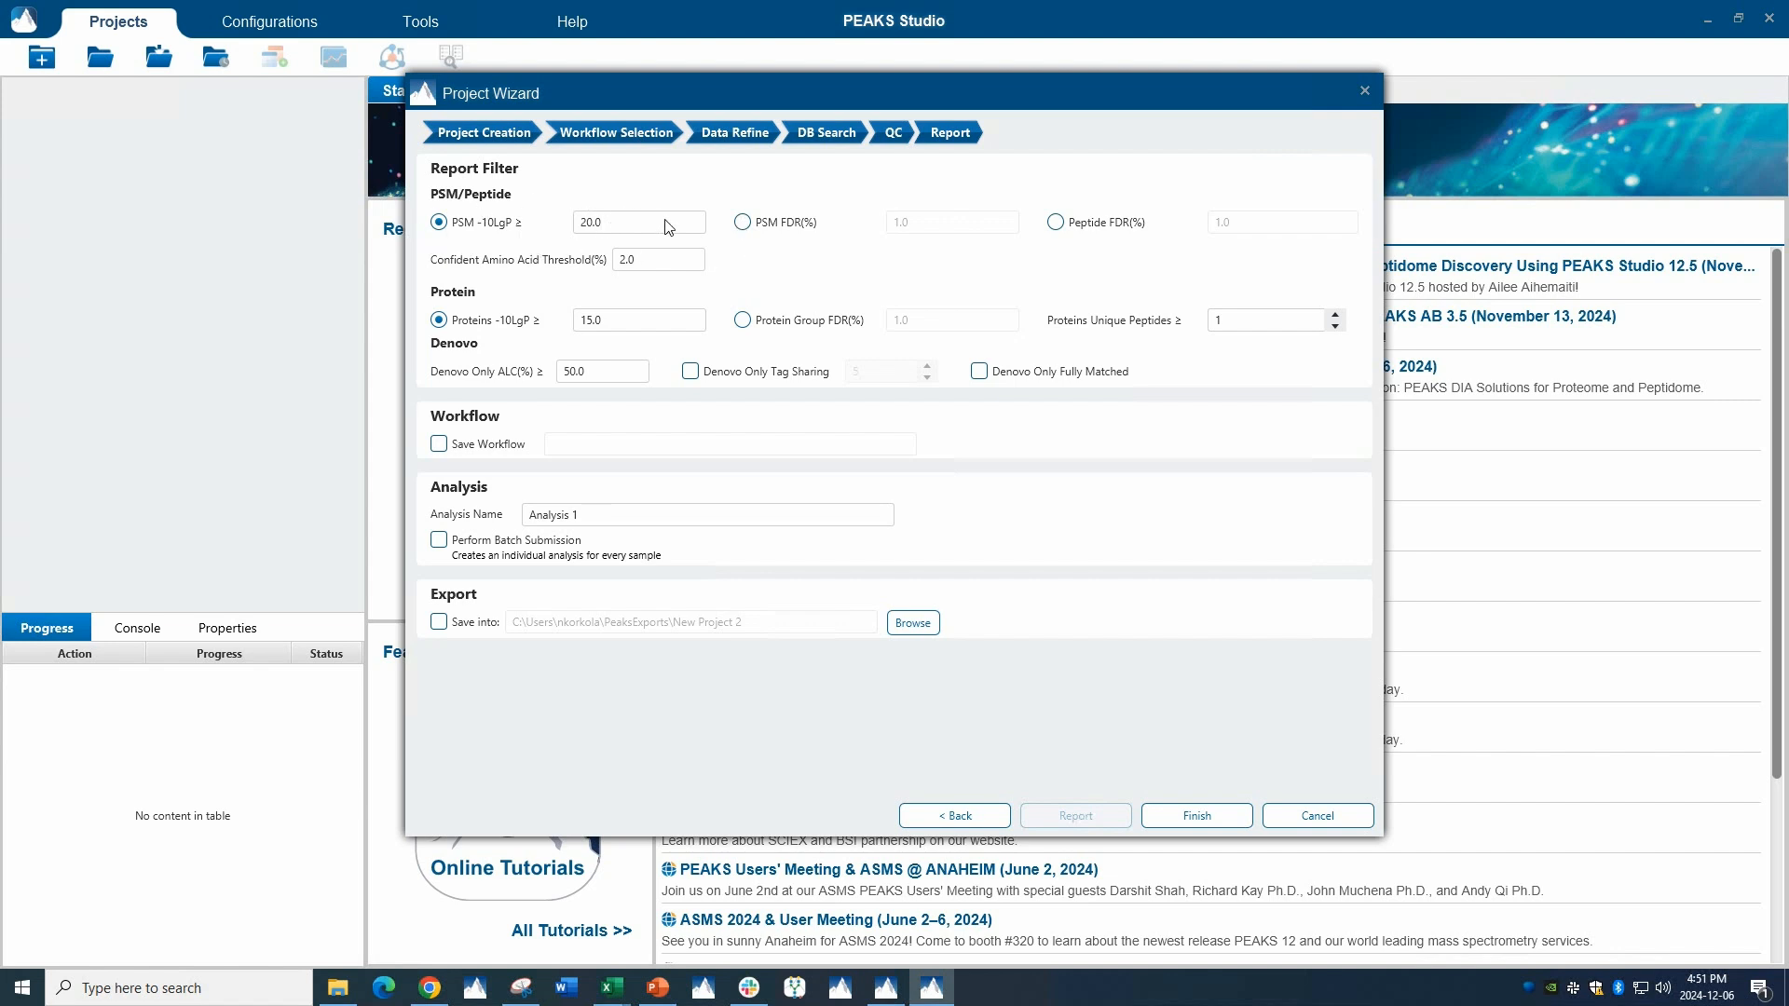
Filter the report by Peptide FDR at 1.0% and Protein Group FDR at 1.0%
left_click(743, 223)
left_click(1058, 223)
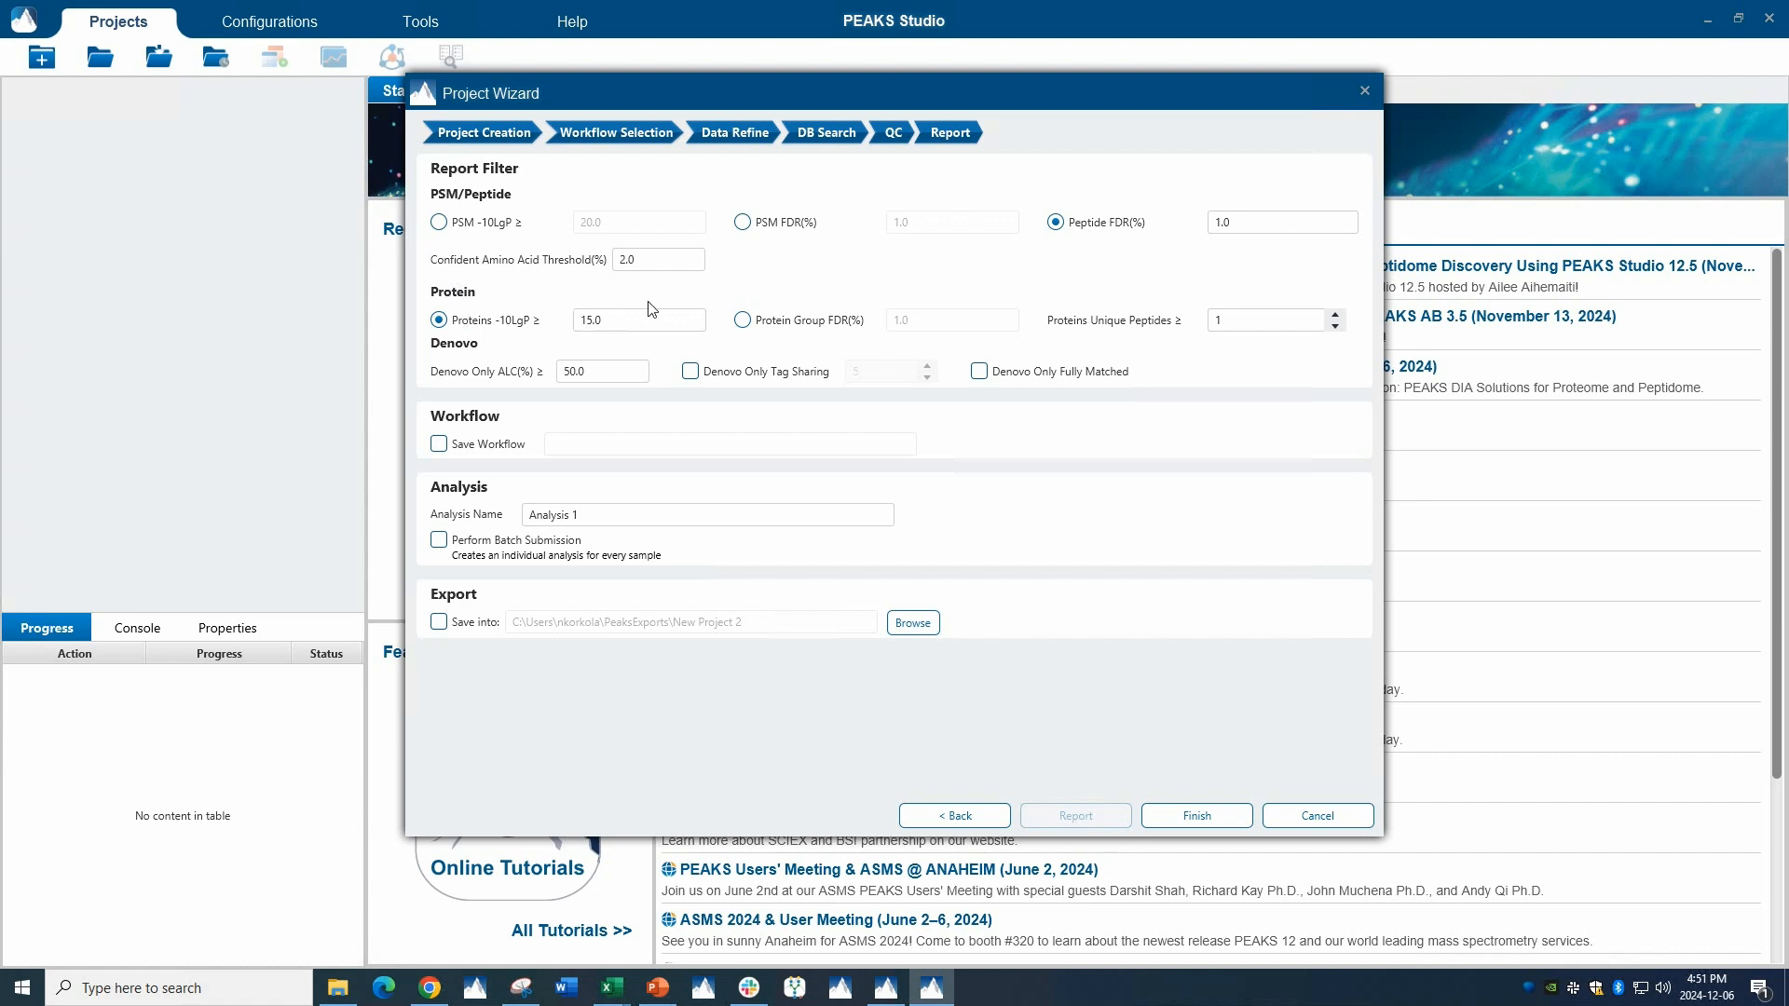
left_click(742, 321)
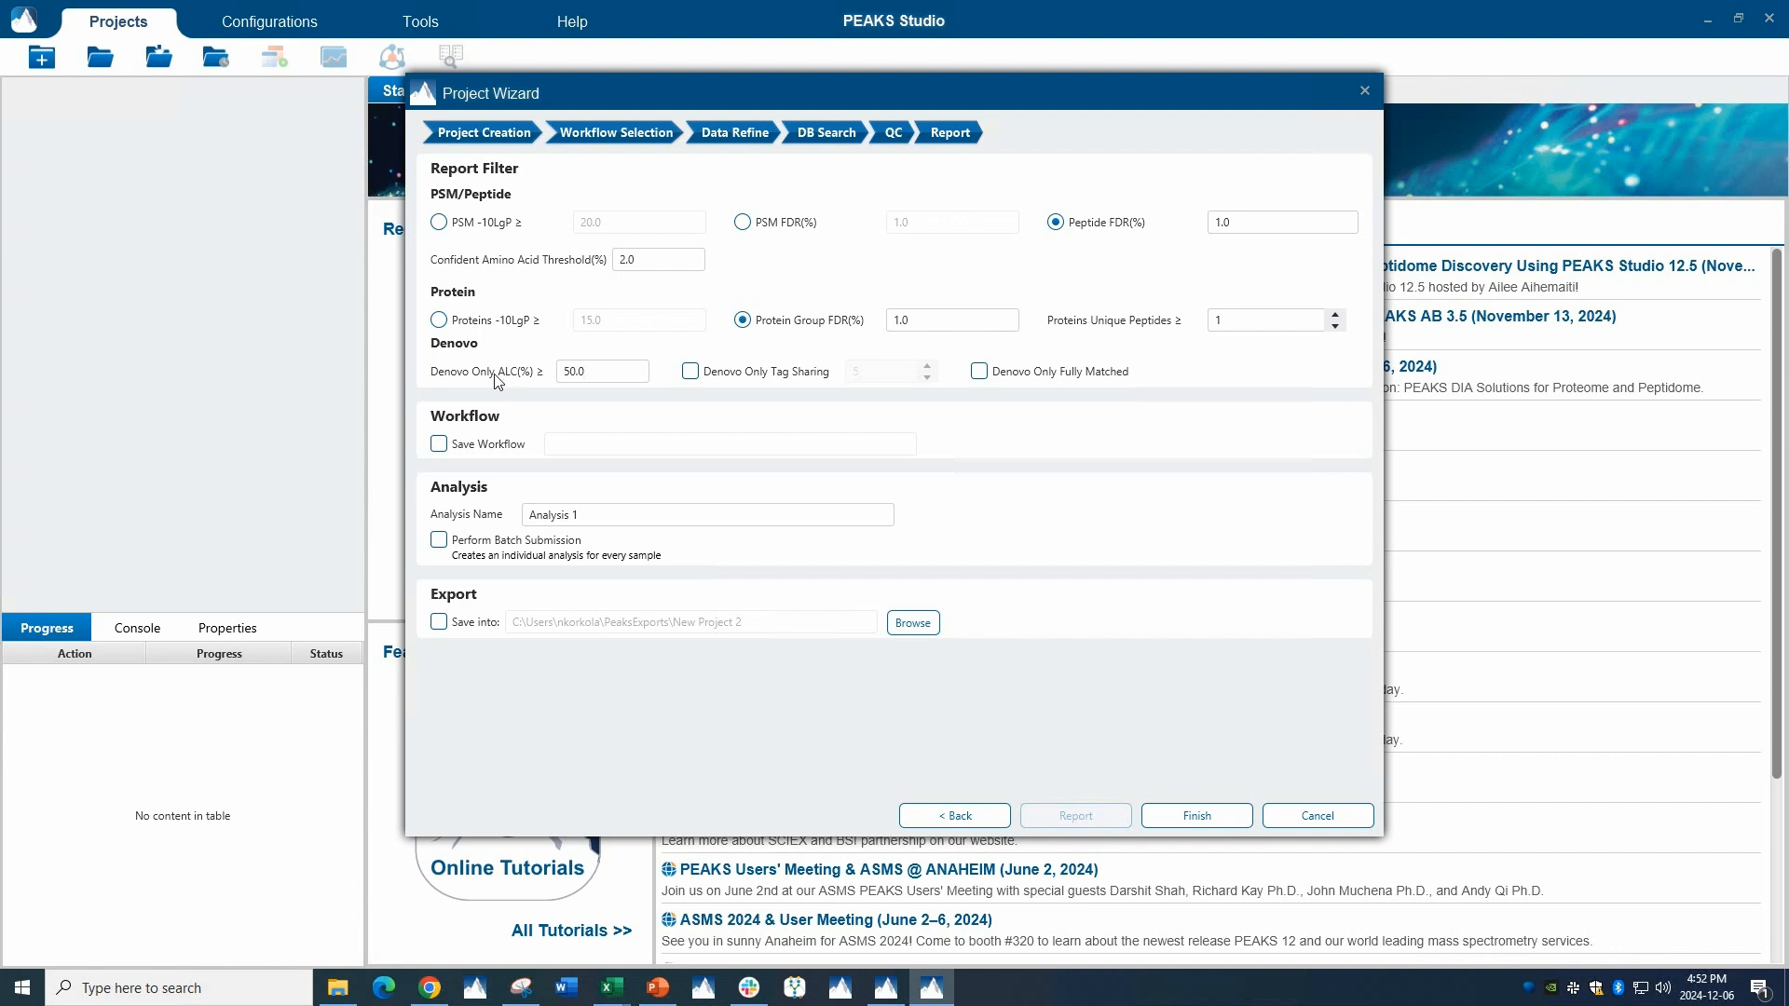
Enable Denovo Only Tag Sharing with a value of 5 and Denovo Only Fully Matched in the report filter
left_click(690, 371)
left_click(928, 368)
left_click(928, 379)
left_click(979, 373)
Enable Save Workflow, and try the batch submission and export-folder options, switching both back off
left_click(440, 446)
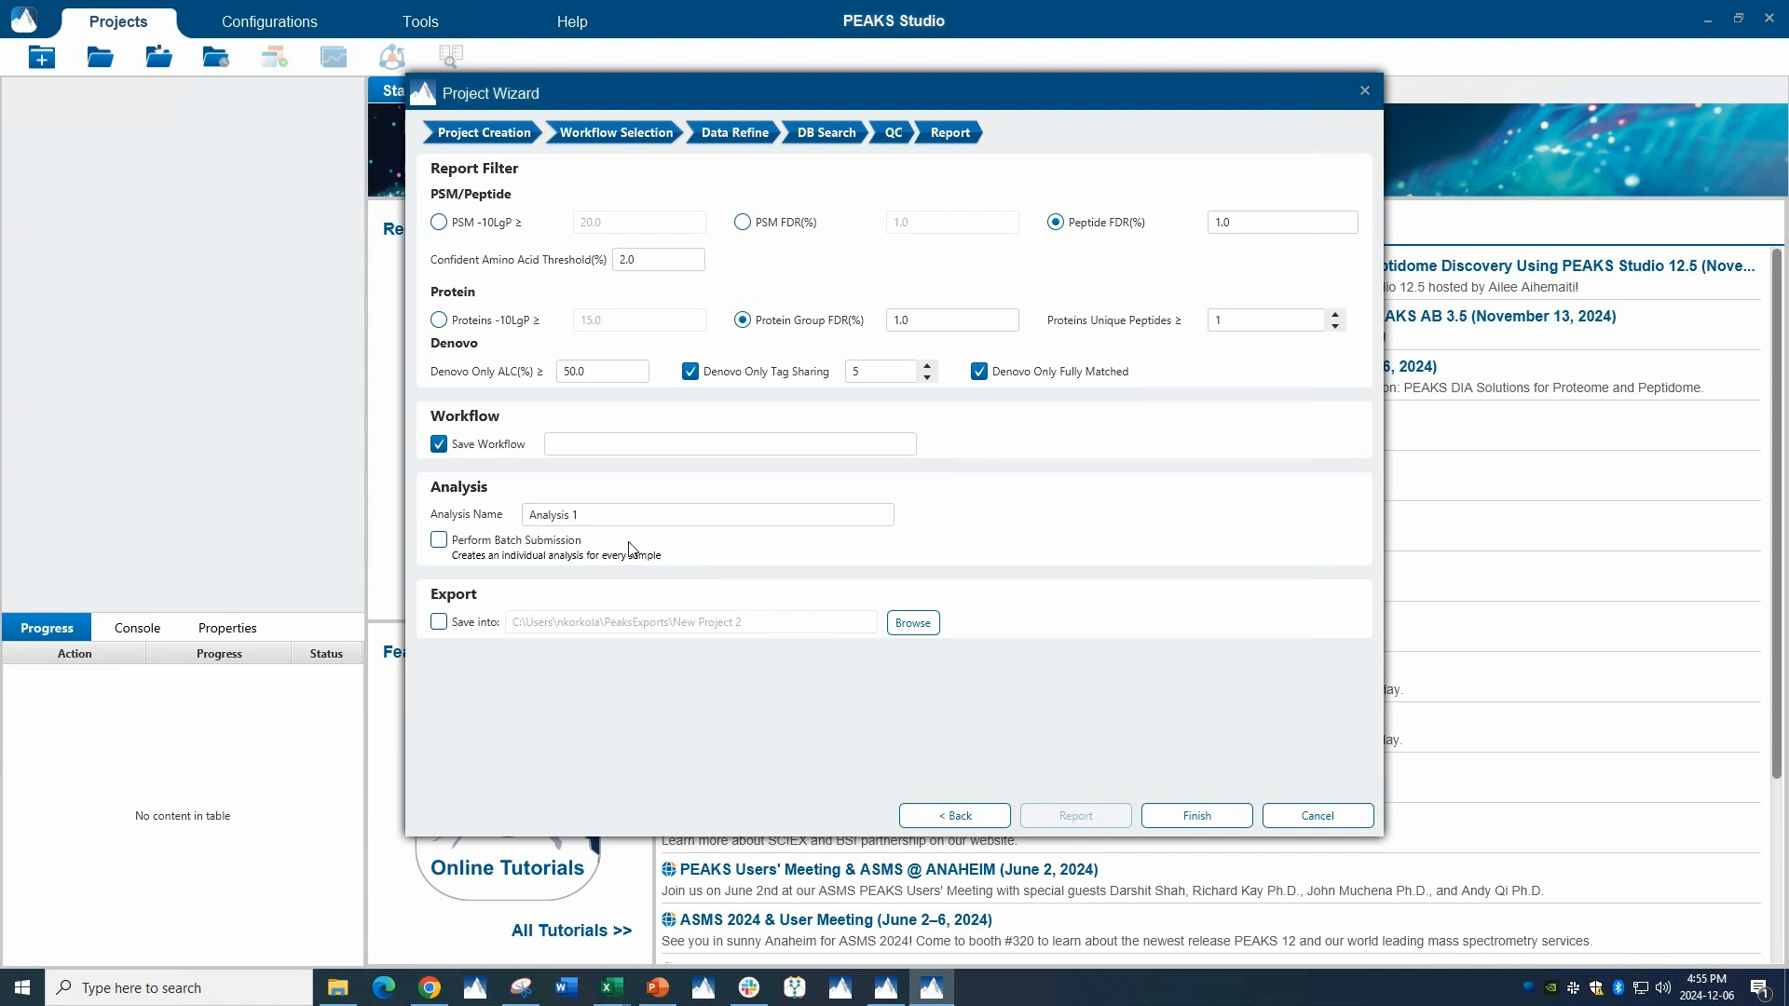
left_click(440, 542)
left_click(443, 543)
left_click(436, 624)
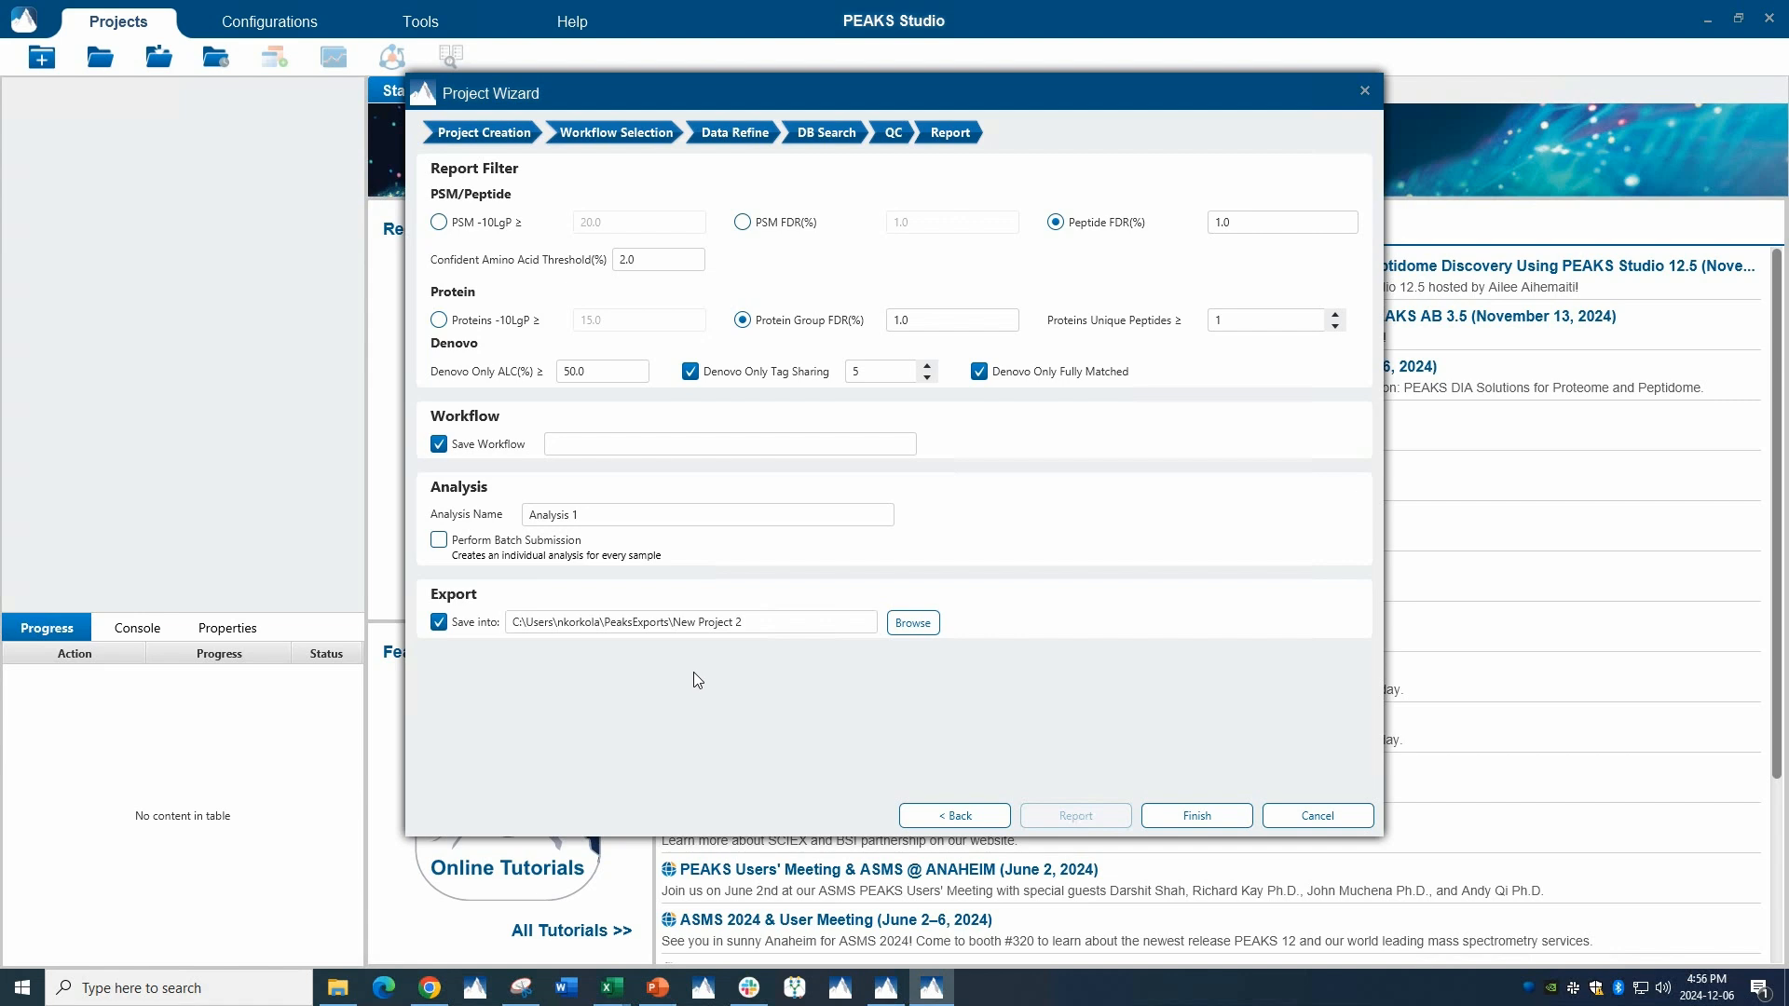
left_click(439, 623)
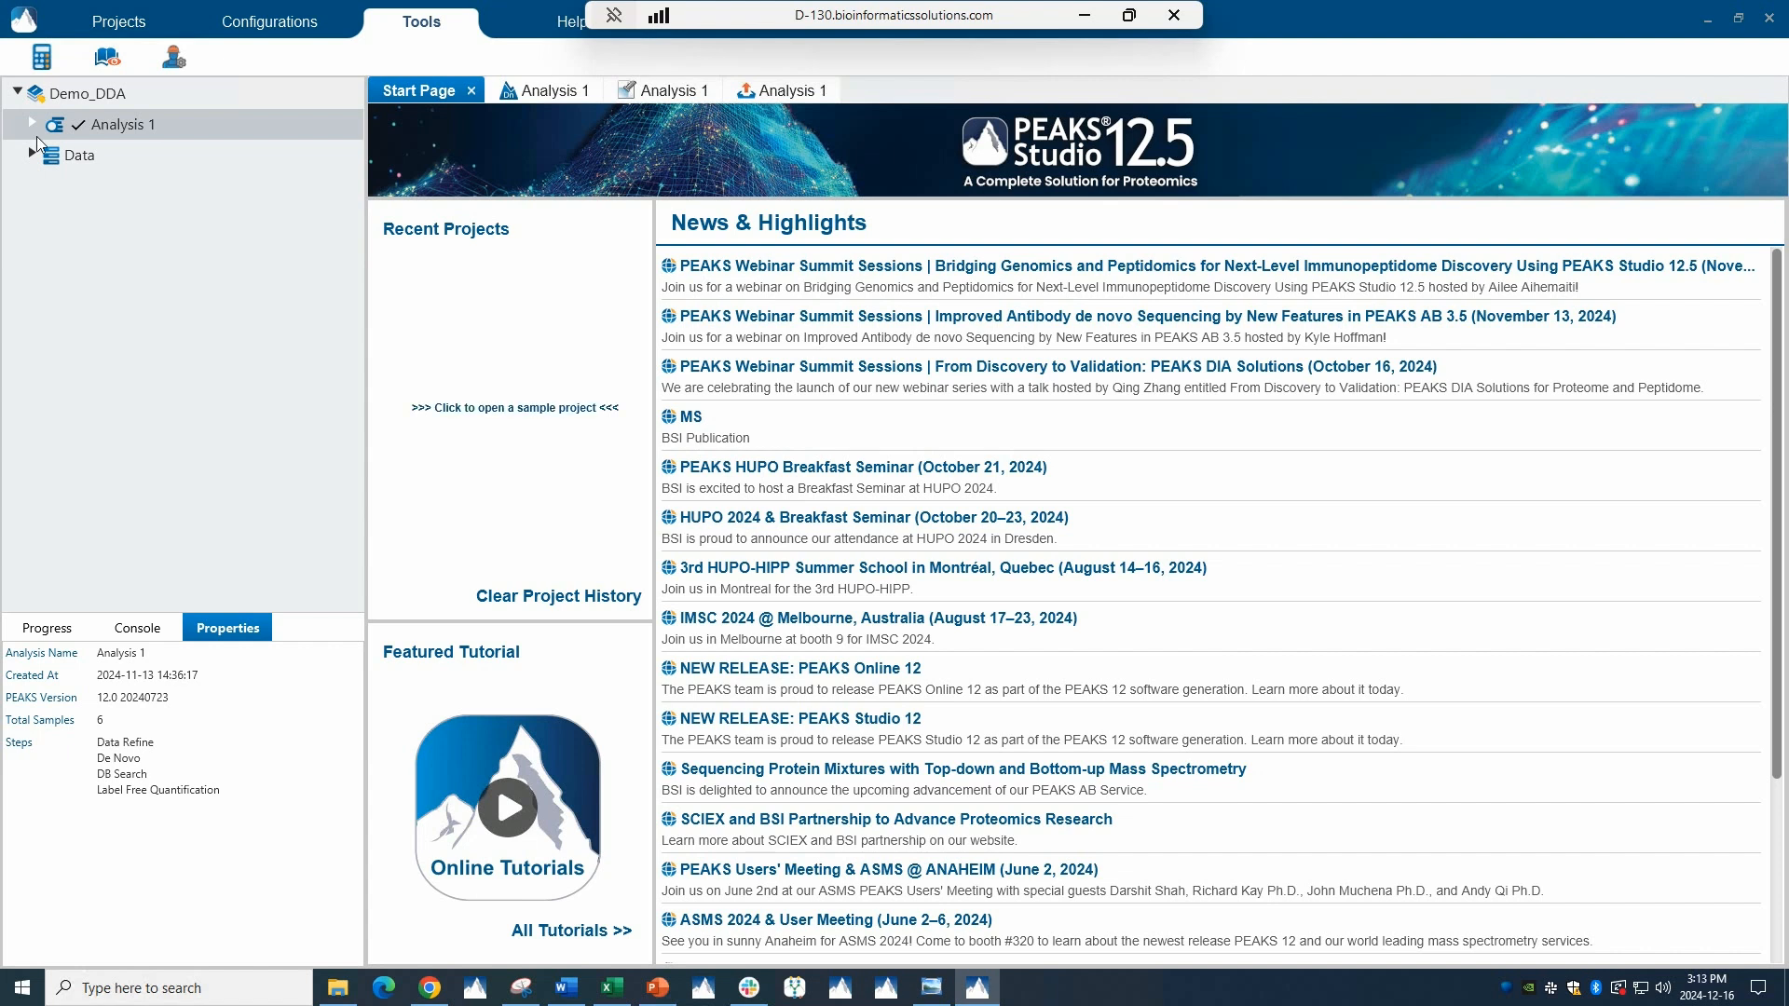
Open the De Novo results of Analysis 1 in Demo_DDA and examine the summary and the de novo peptide list
left_click(32, 124)
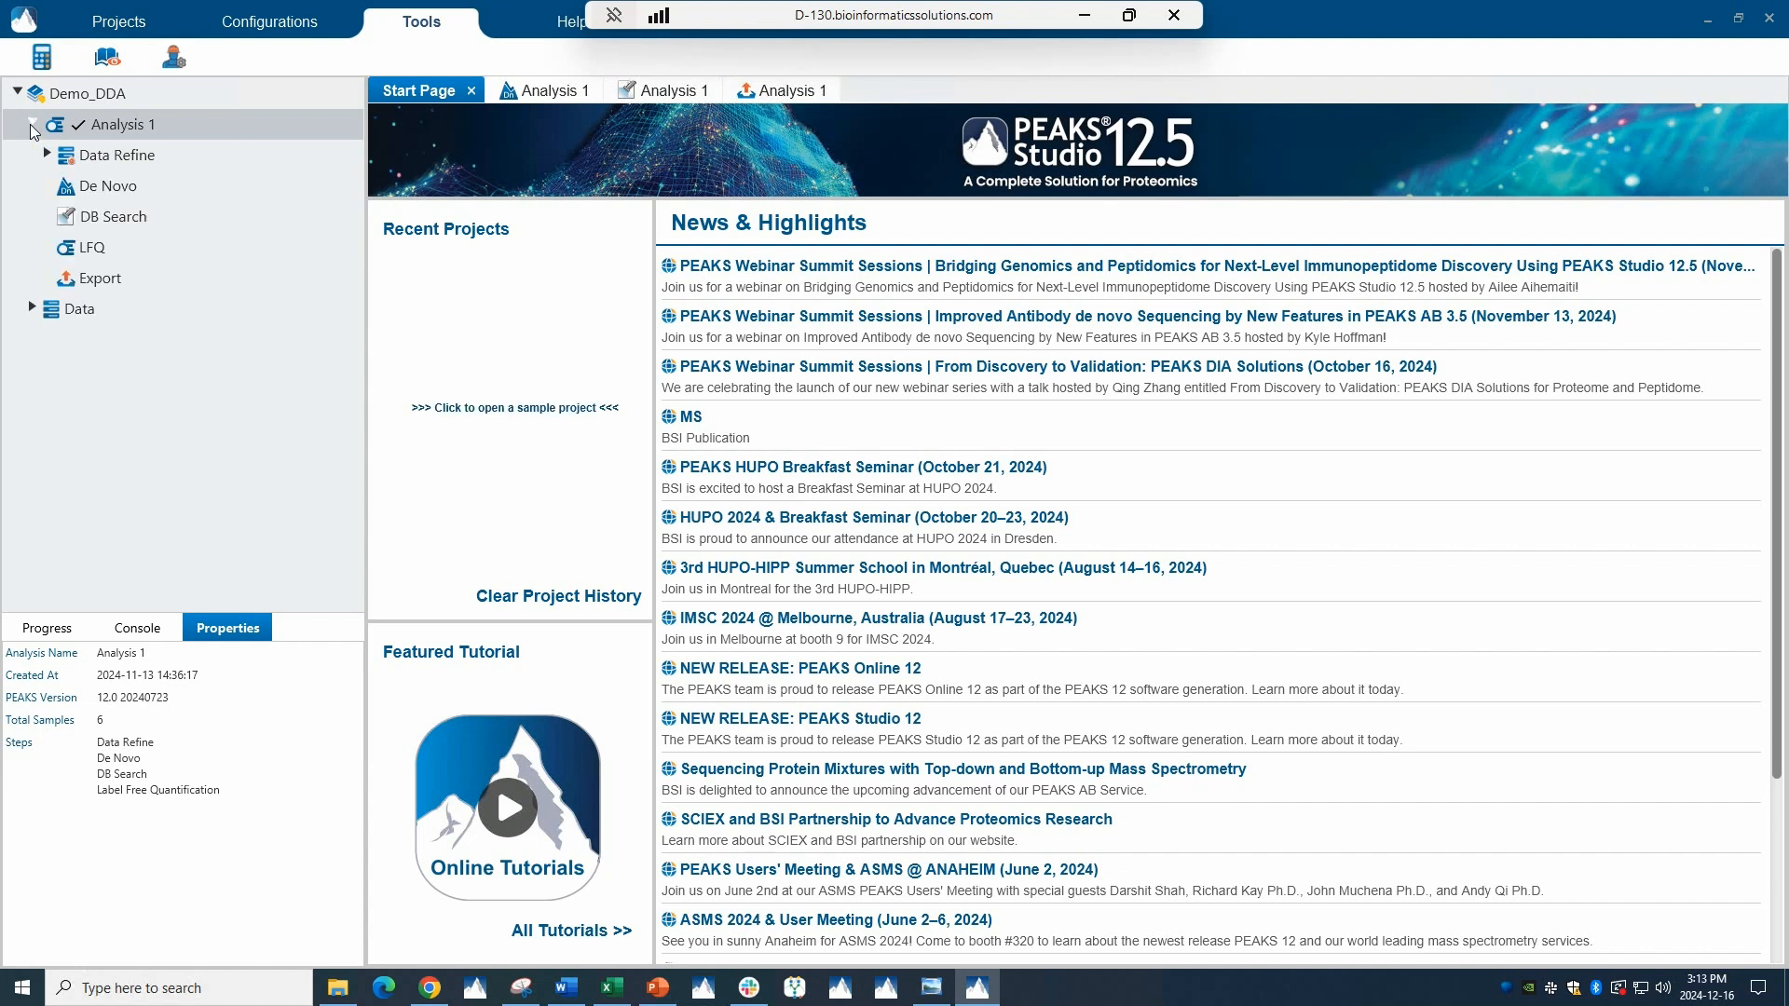
double_click(98, 188)
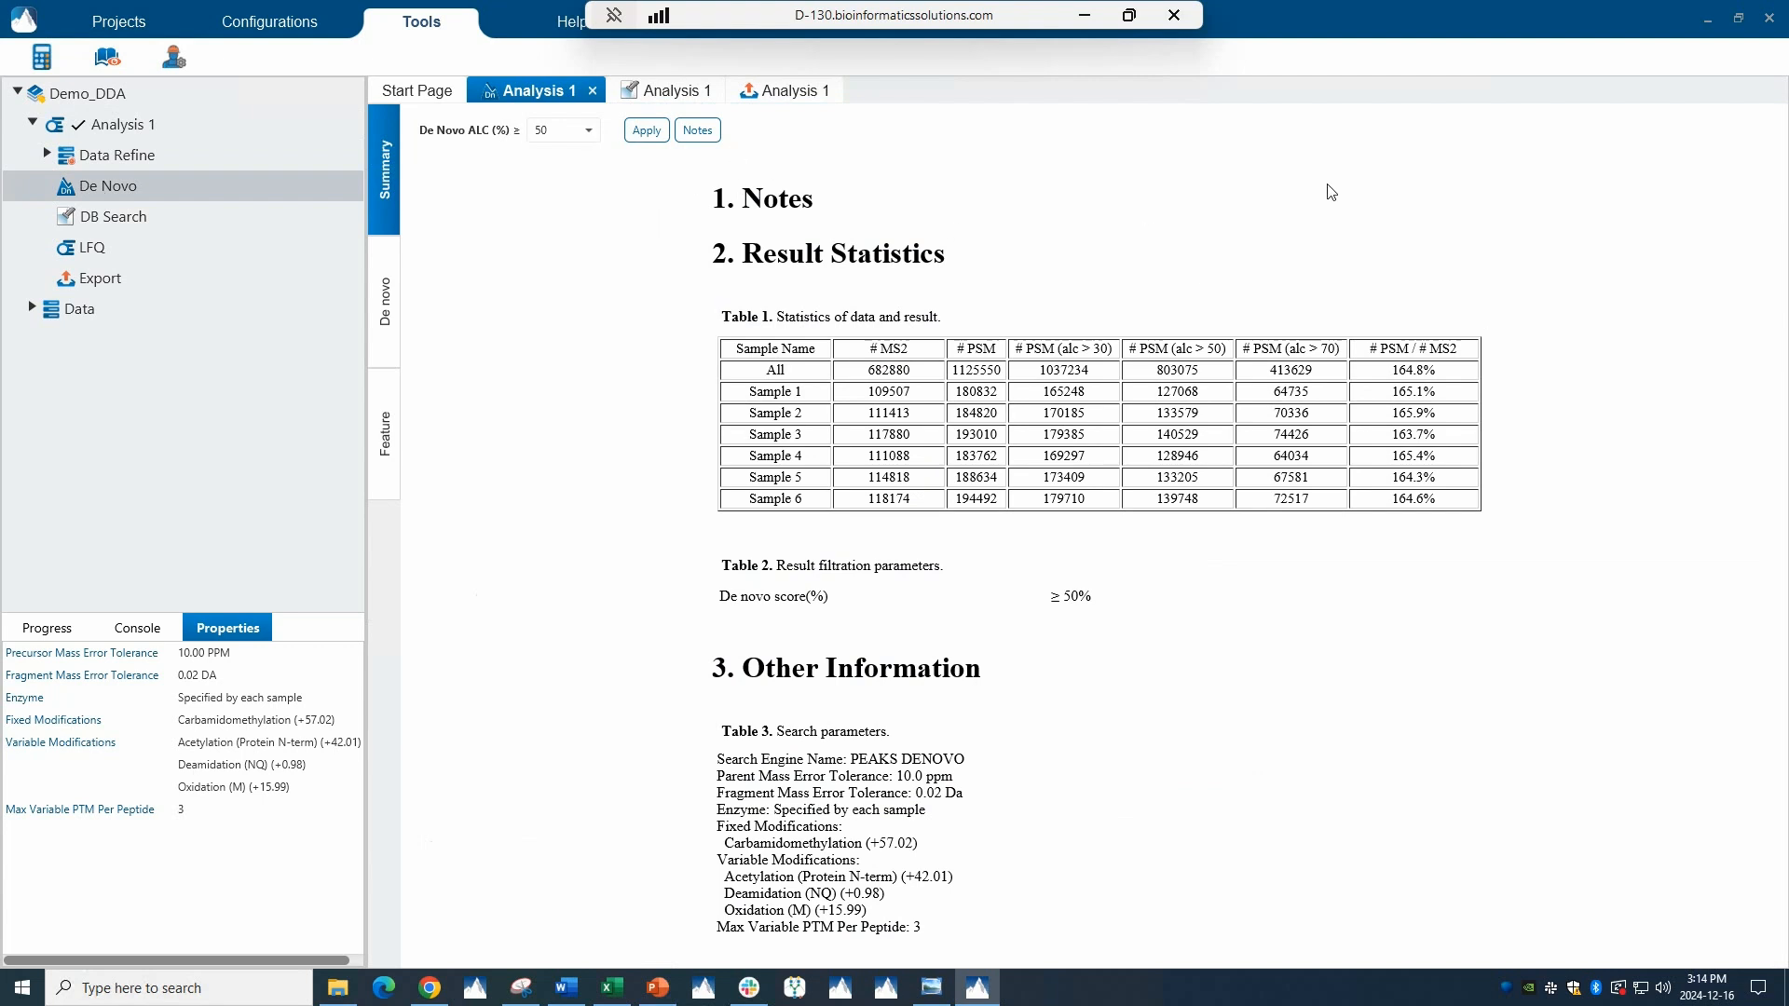
left_click(383, 267)
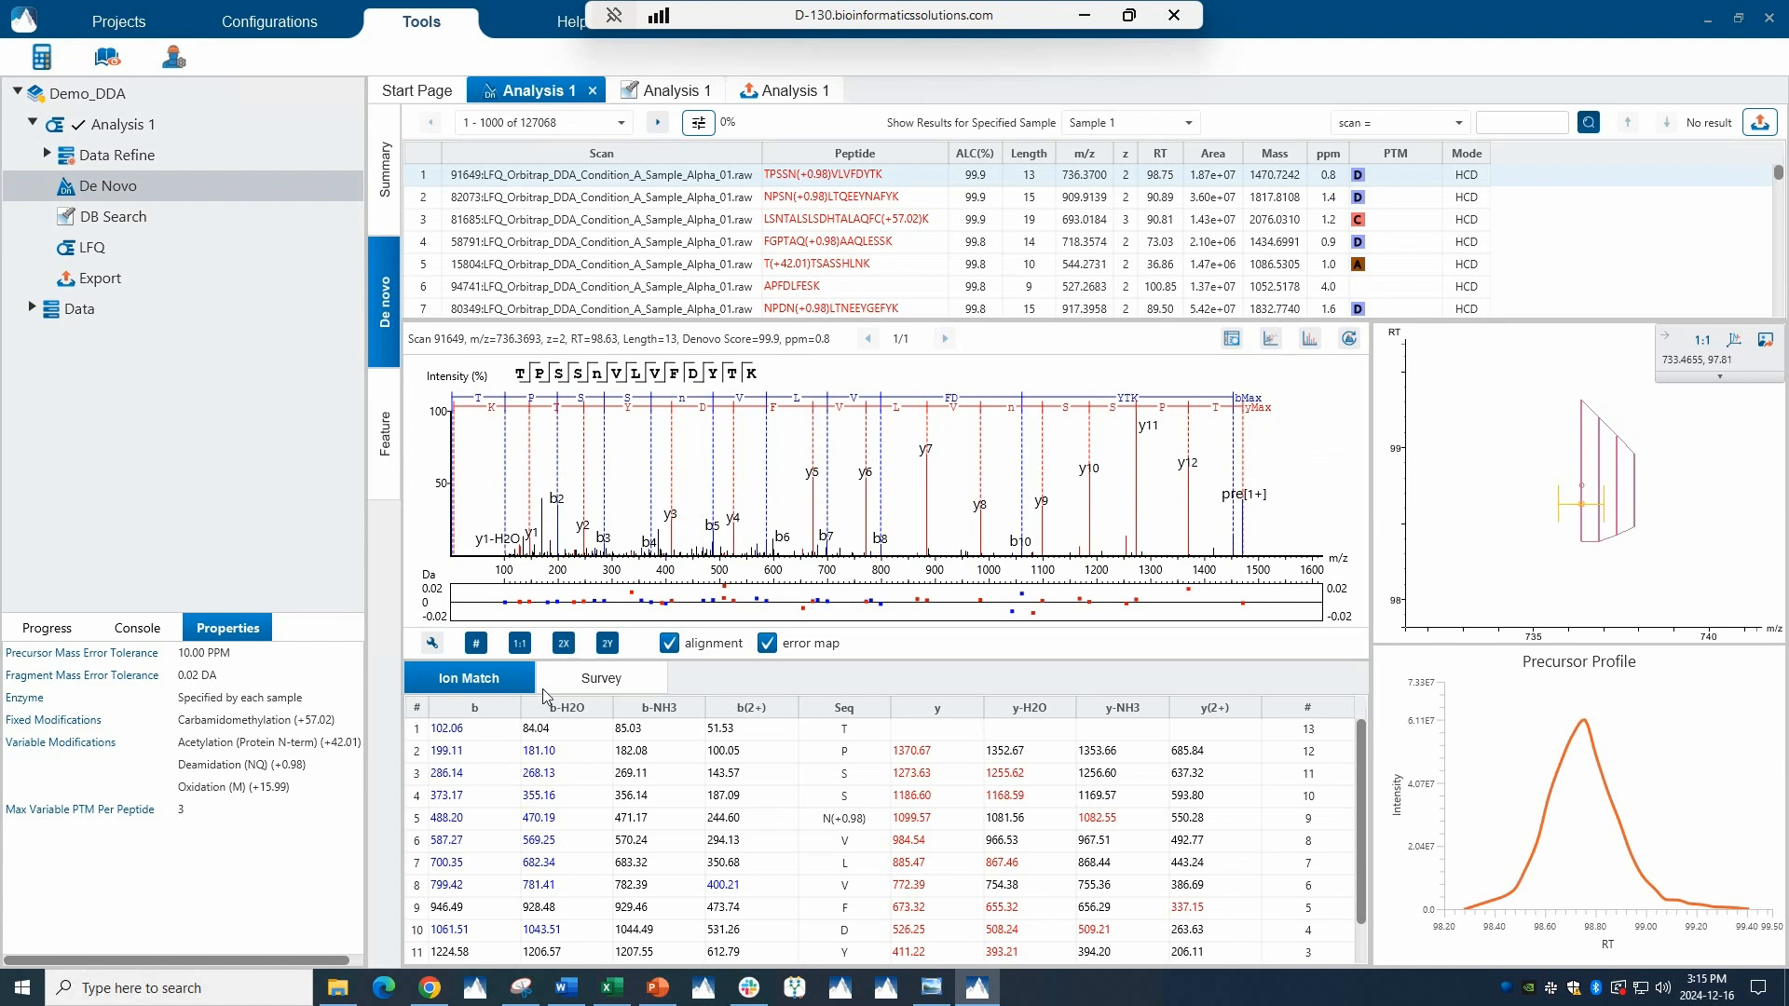
Examine the survey spectrum of the first de novo peptide, the sample choices and the de novo feature view
left_click(610, 677)
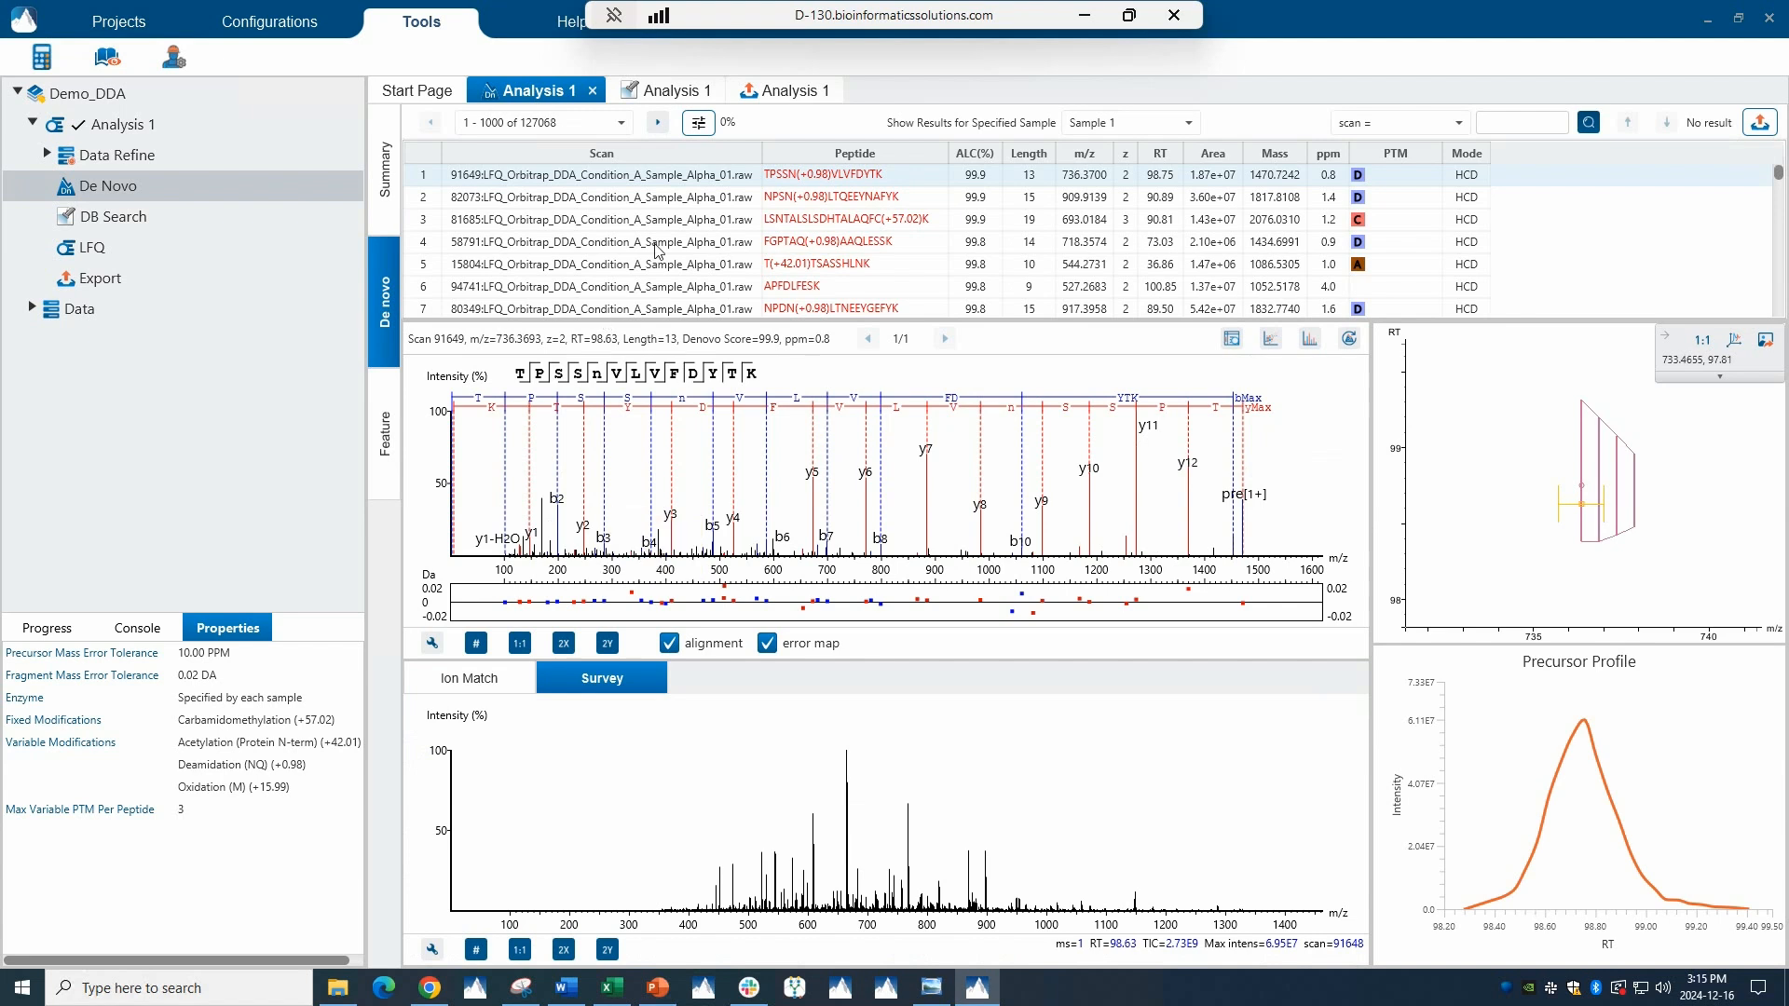
left_click(1188, 126)
left_click(385, 419)
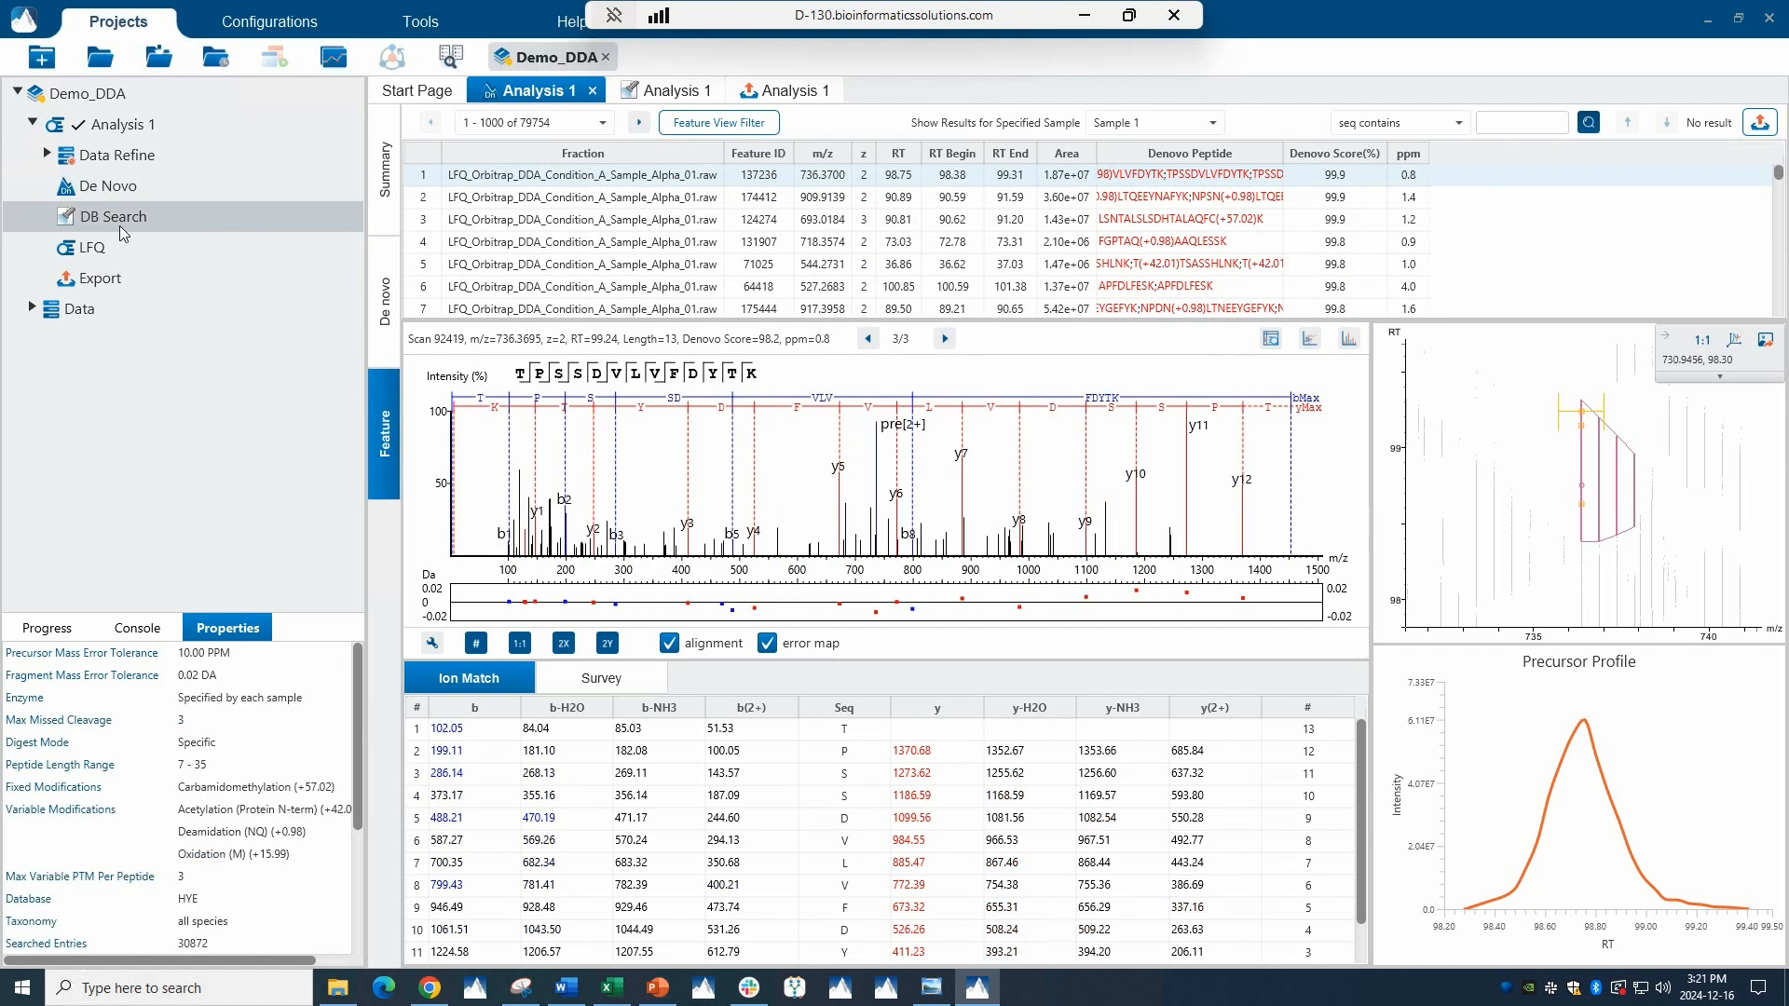
Open the DB Search results of Analysis 1 and read the summary from the result statistics down to the search parameters
double_click(106, 218)
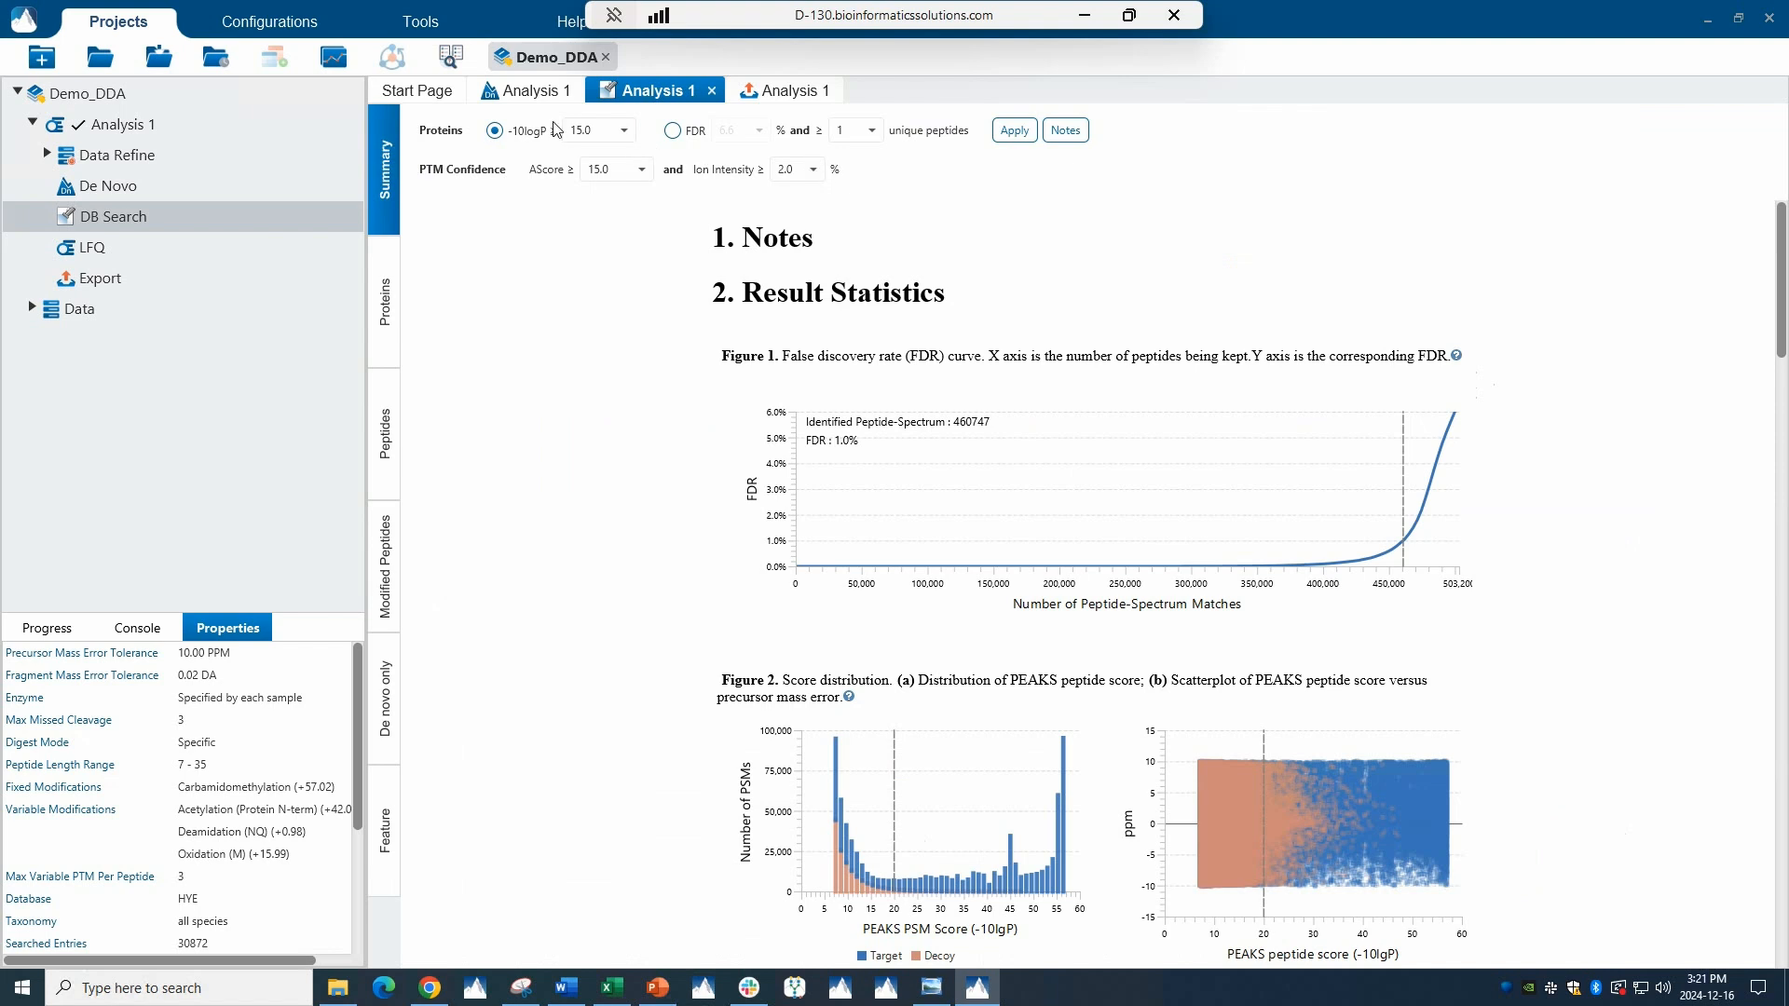
left_click(112, 131)
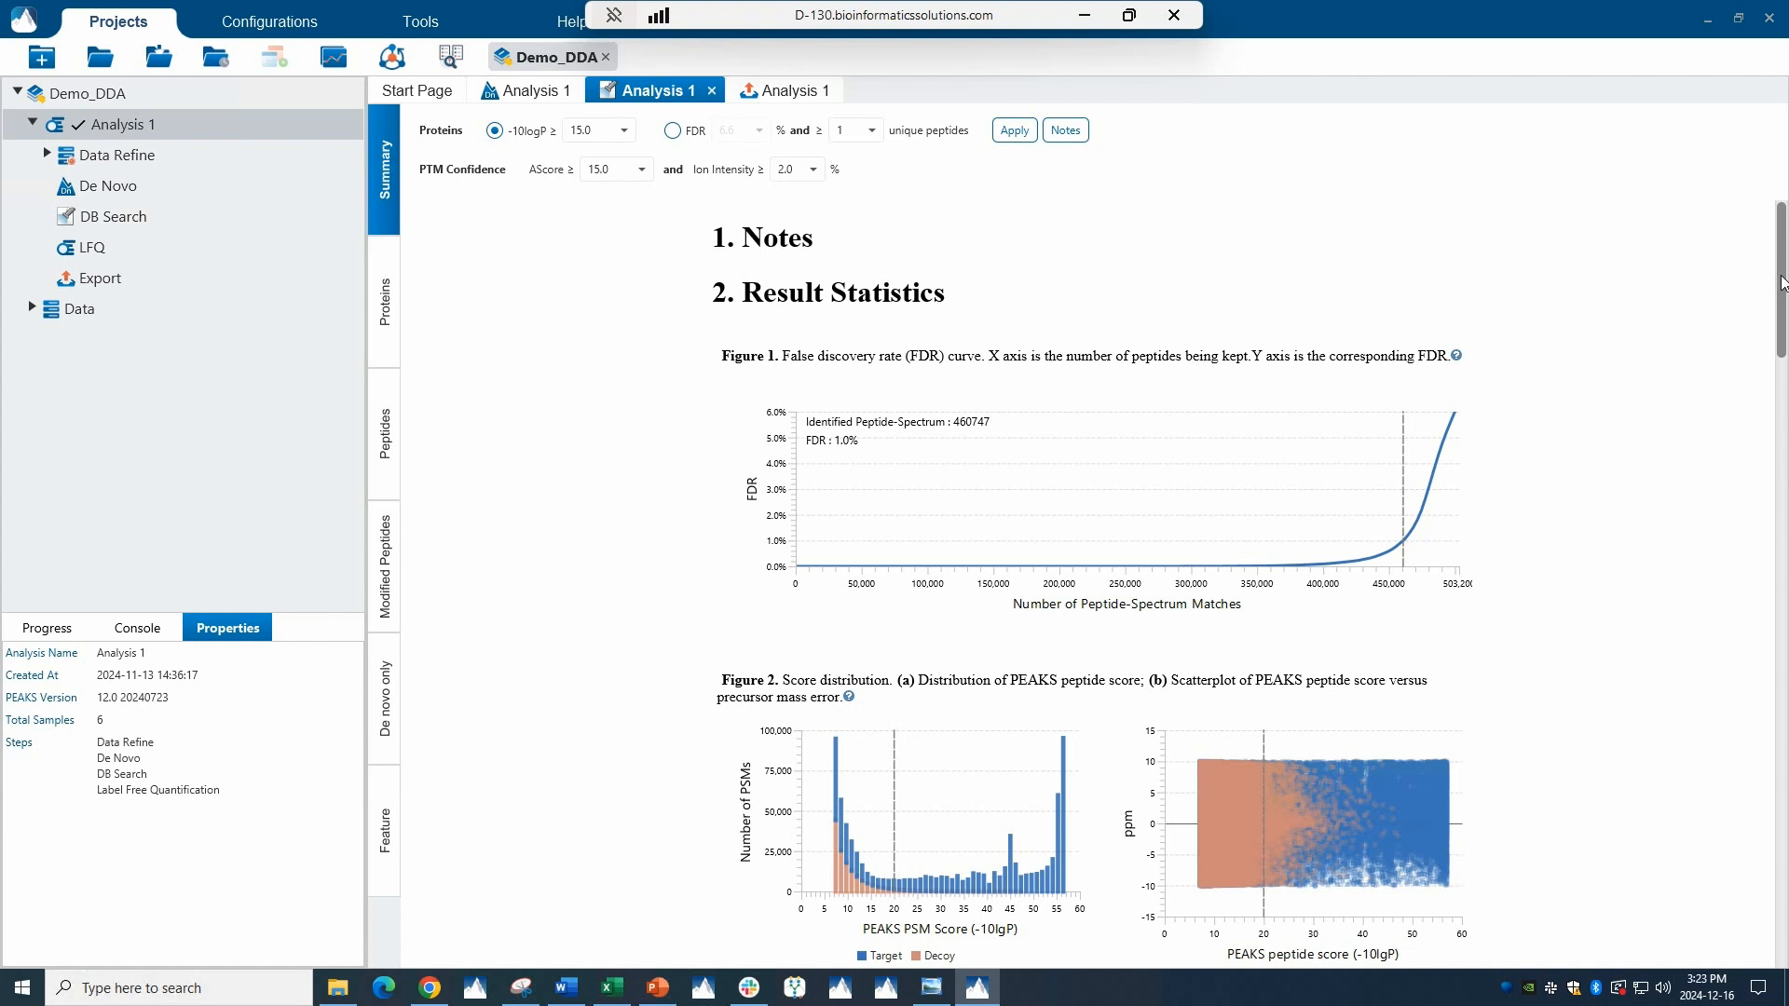
scroll(1782, 313, "down", 1)
left_click_drag(1782, 313, 1776, 930)
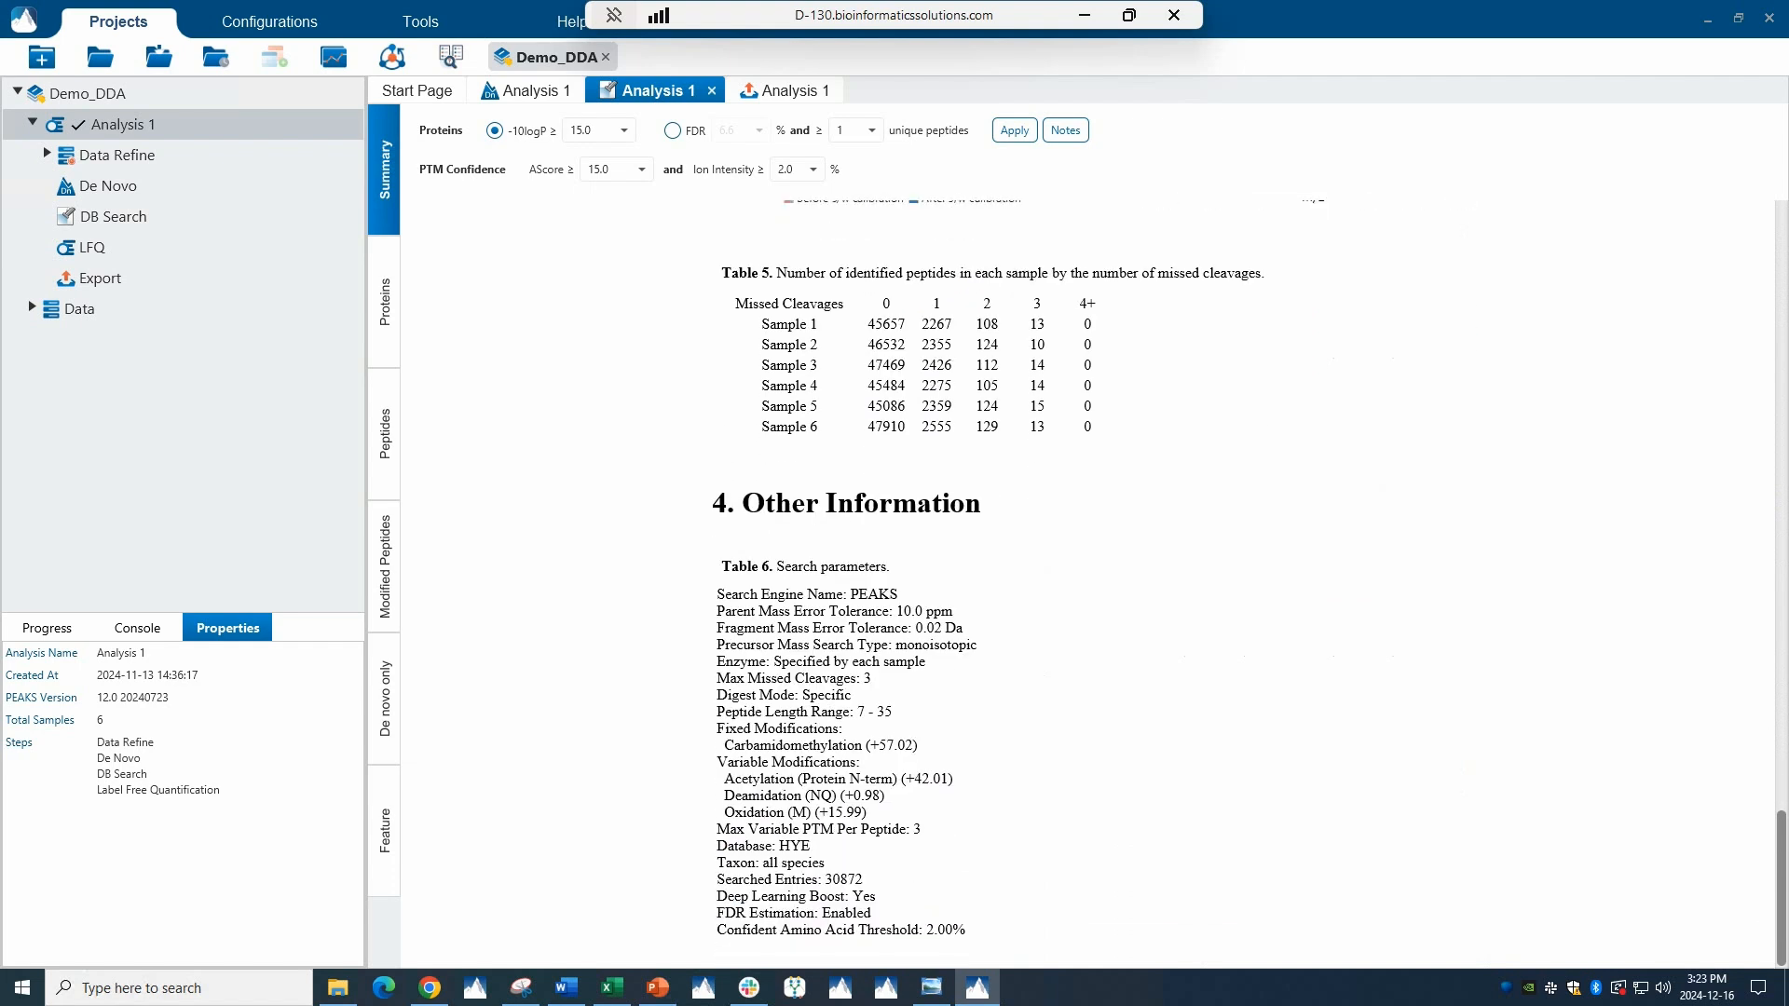
Examine the first protein's coverage and supporting peptides, and the overall peptide list with its spectrum comparison against prediction
left_click(385, 272)
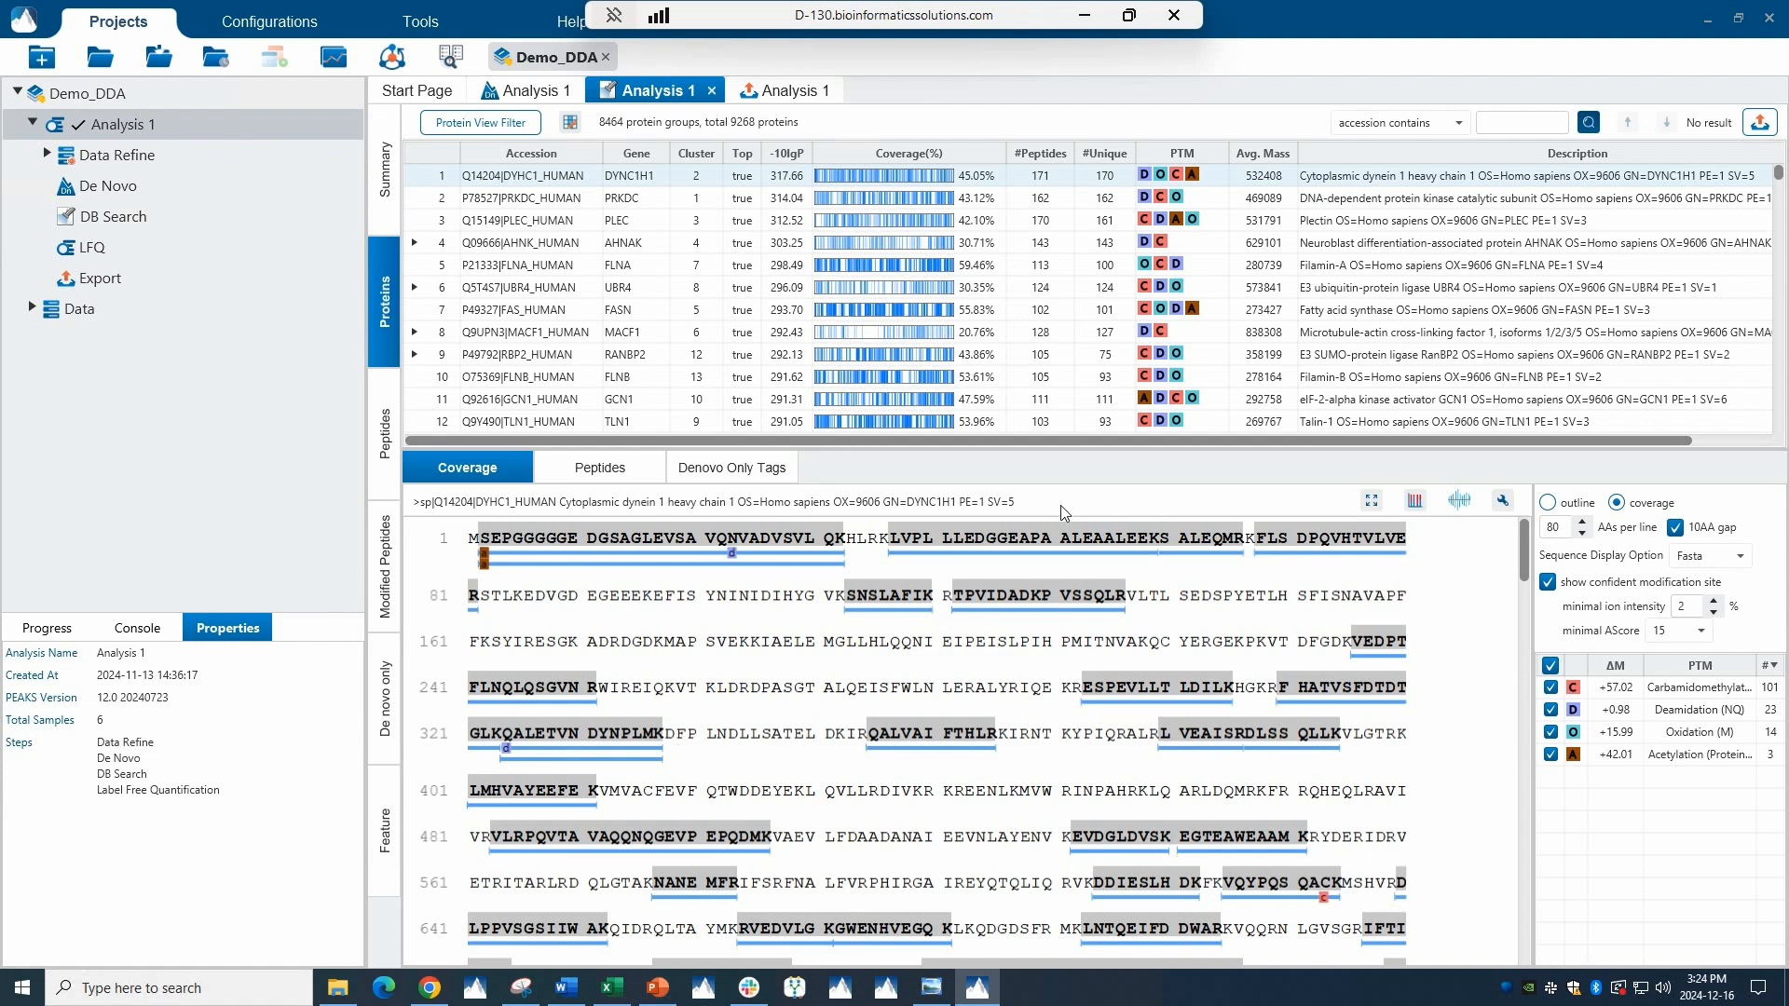
left_click(641, 474)
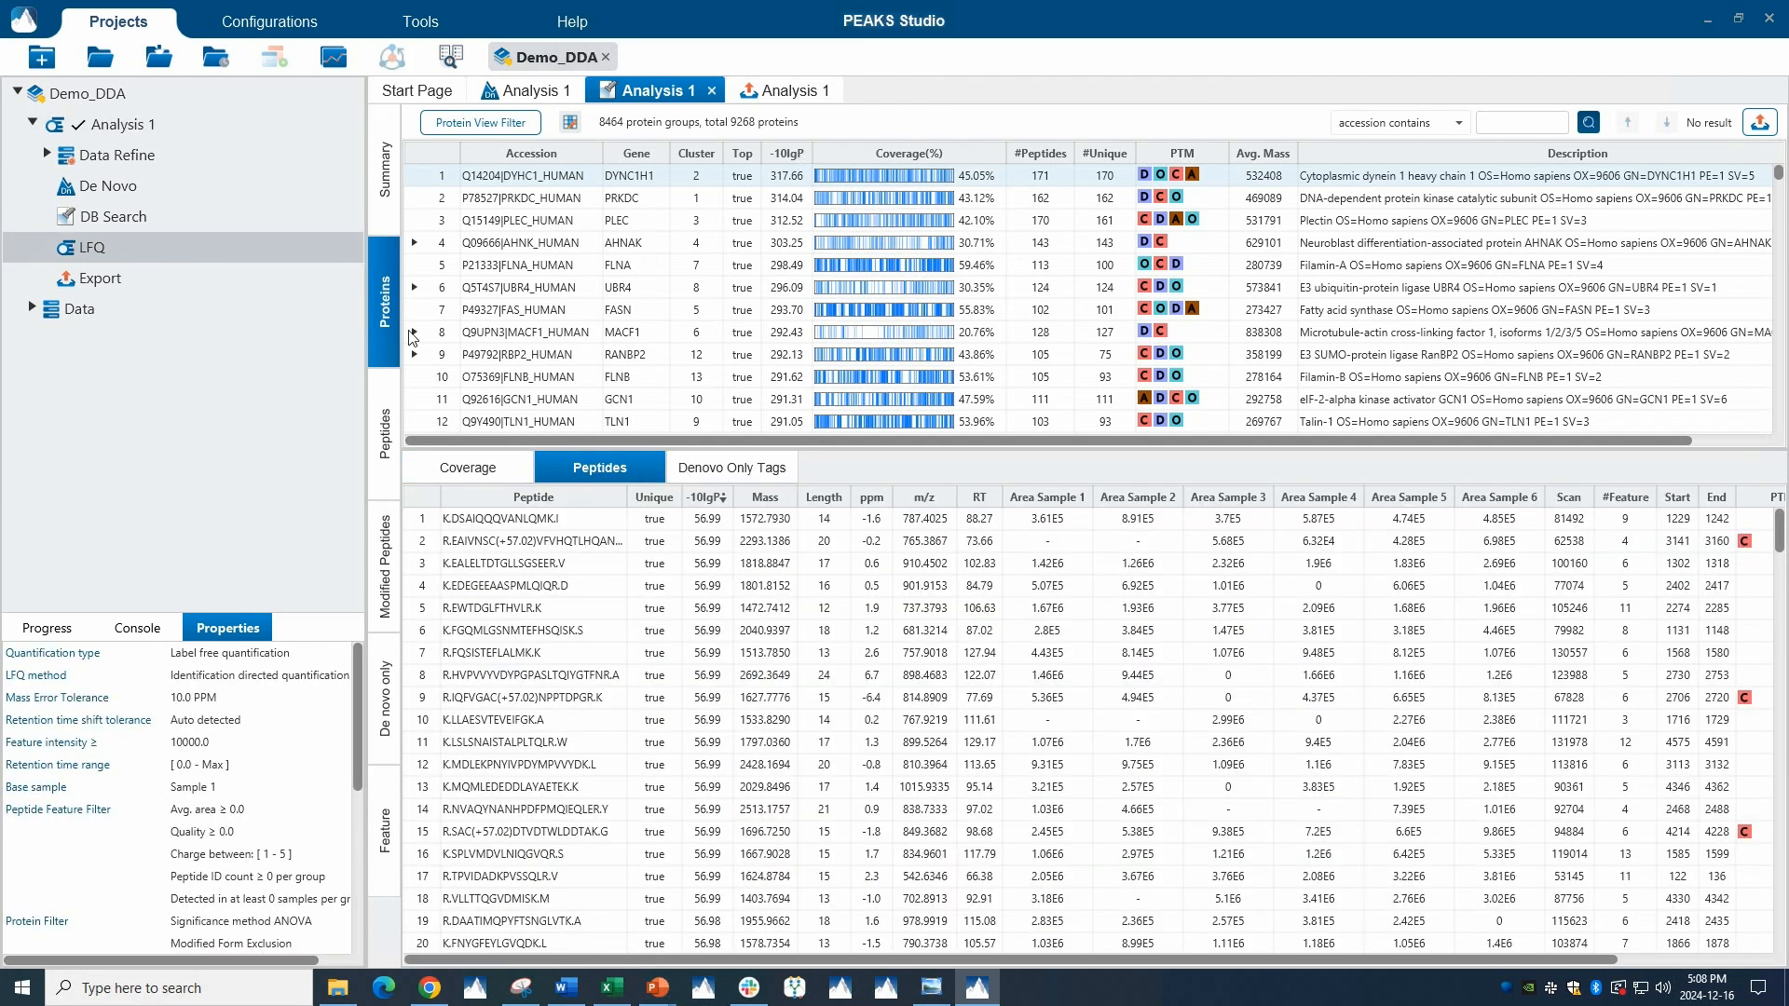
left_click(381, 391)
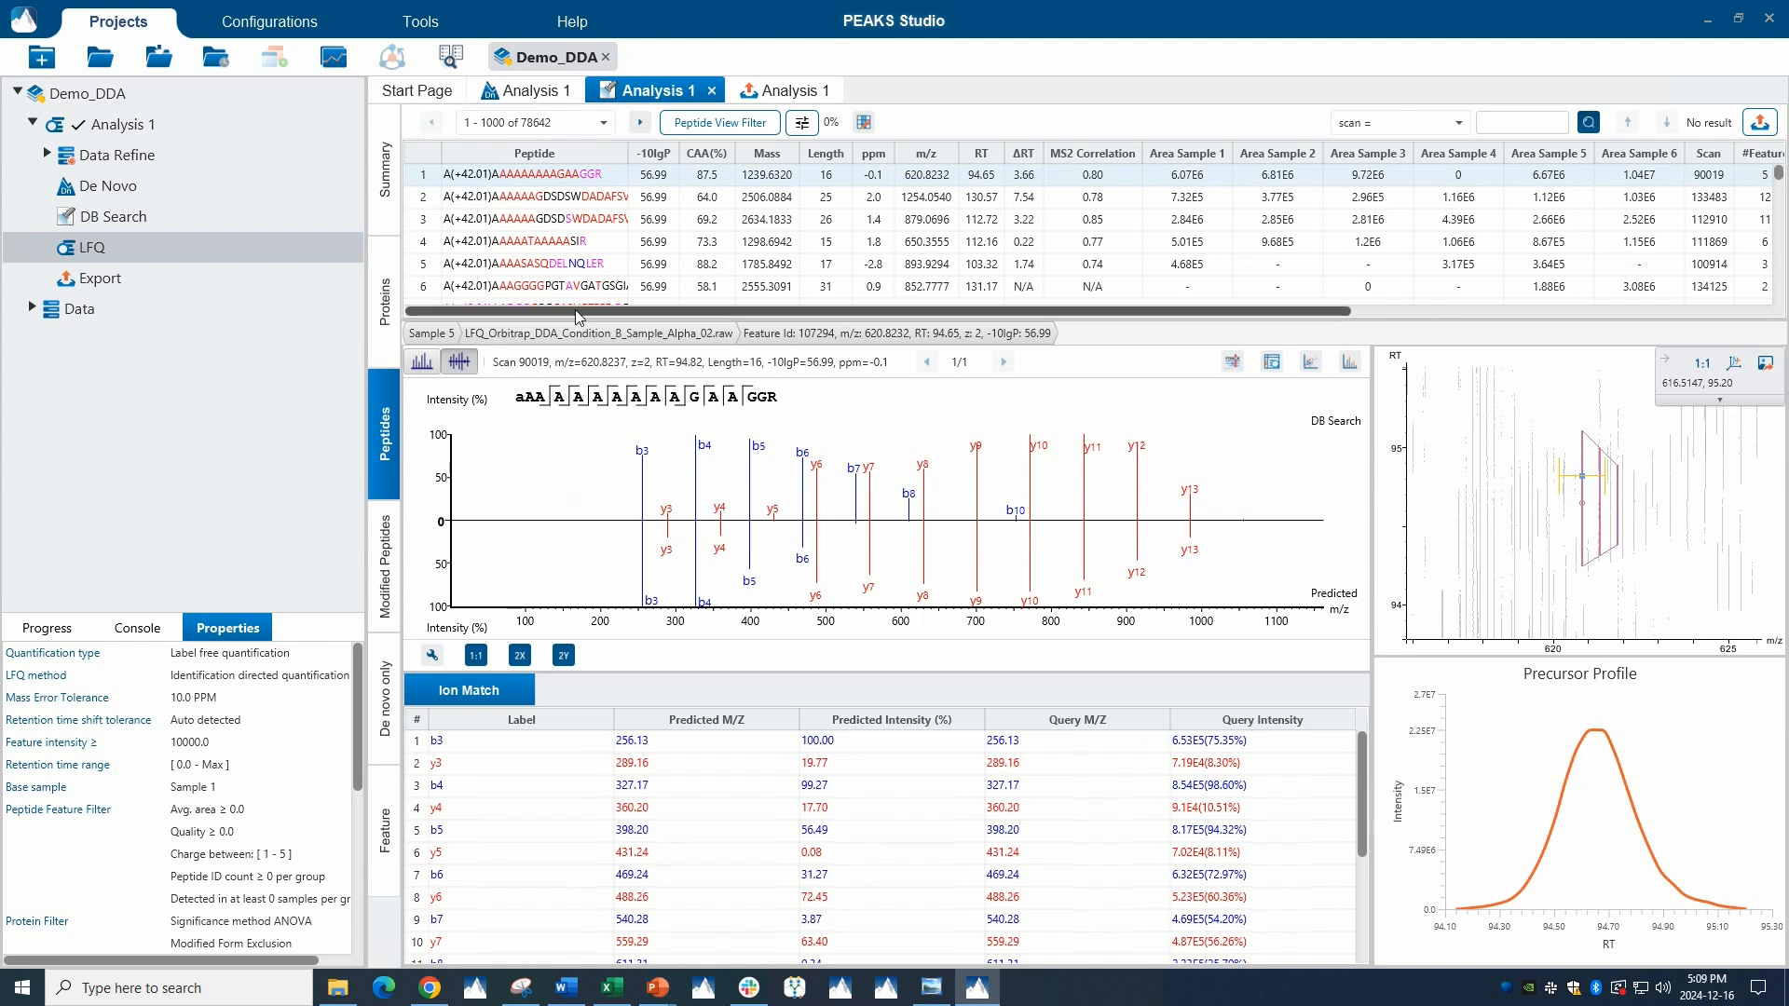
left_click(422, 362)
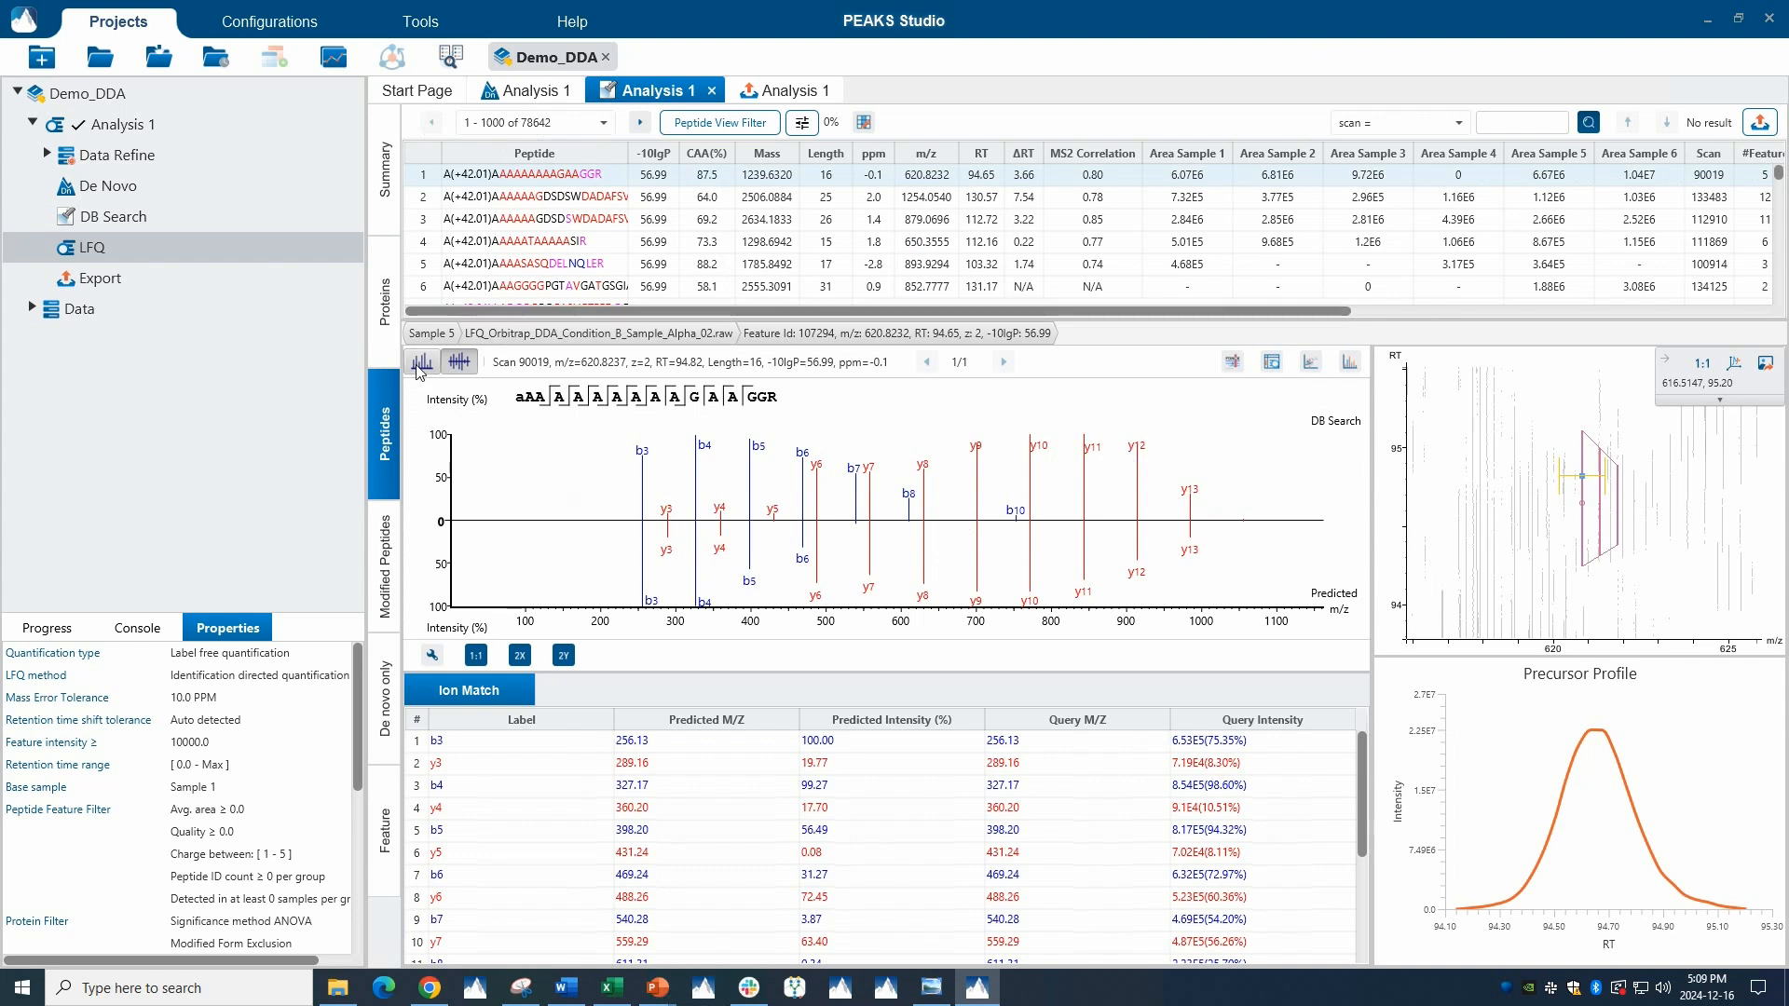
Review the modified peptides, de novo only peptides and features in the DB Search results
left_click(372, 533)
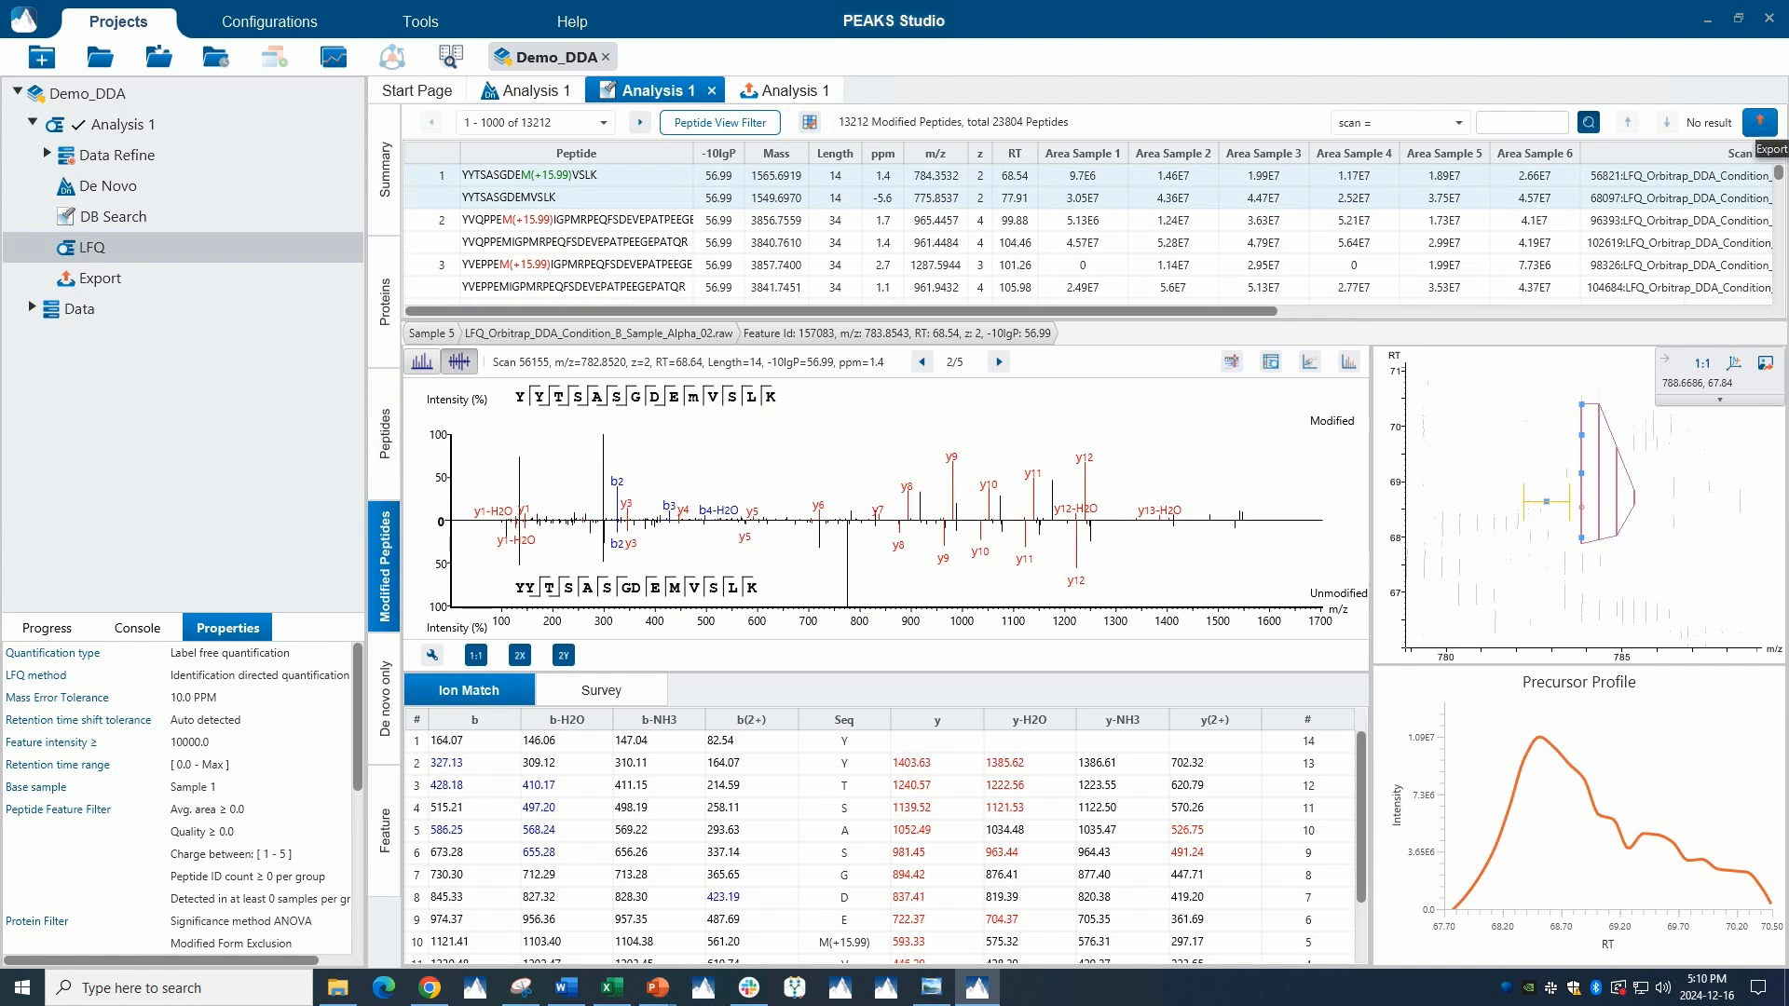
left_click(386, 659)
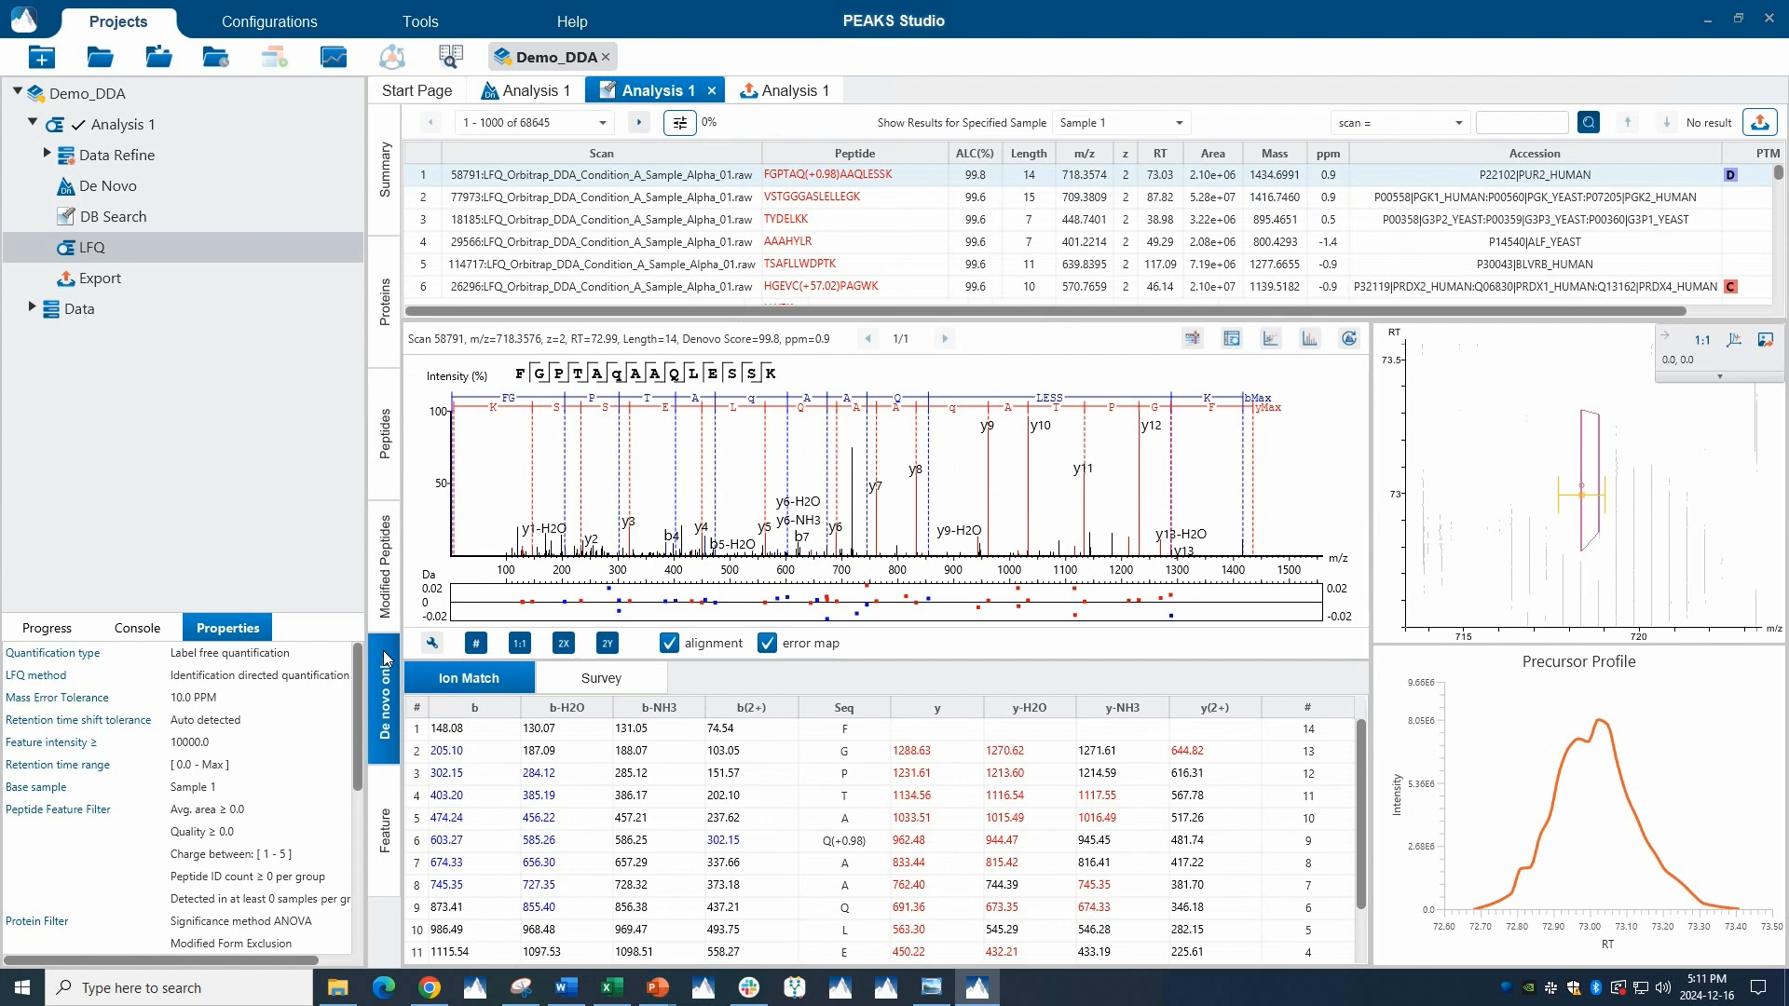
left_click(380, 785)
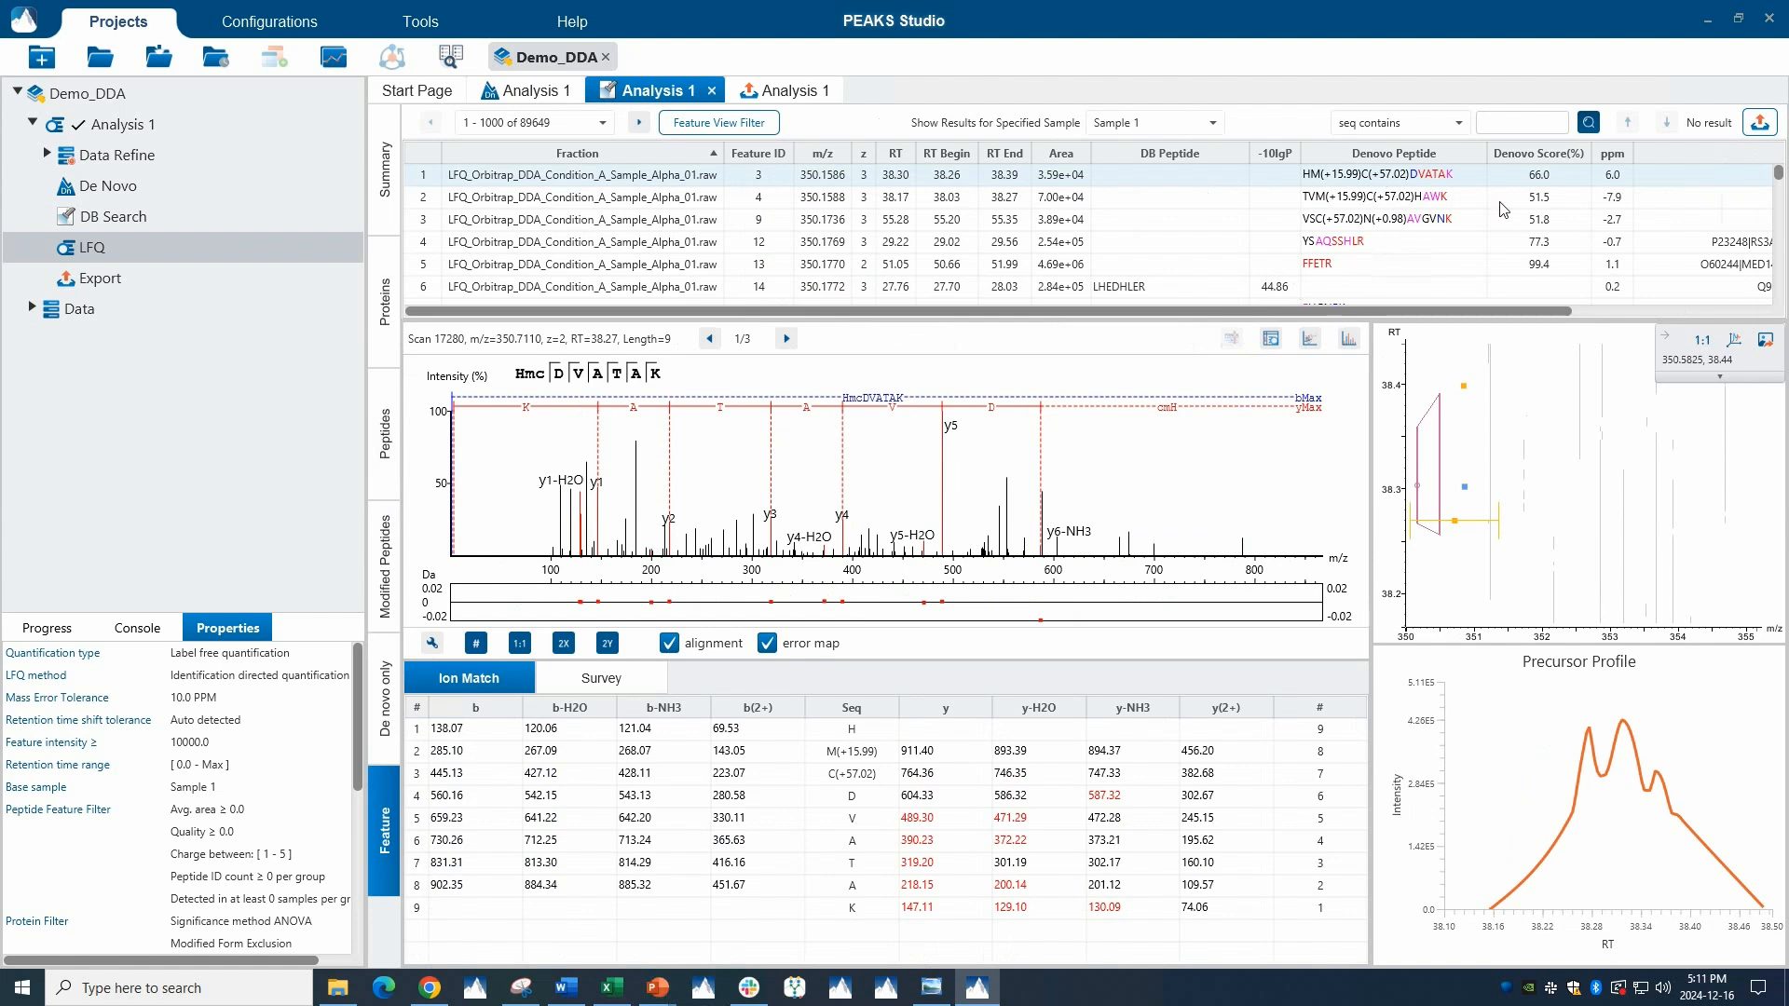
Export the De novo CSV and the database search PSM CSV of Analysis 1 to the default export folder
left_click(100, 279)
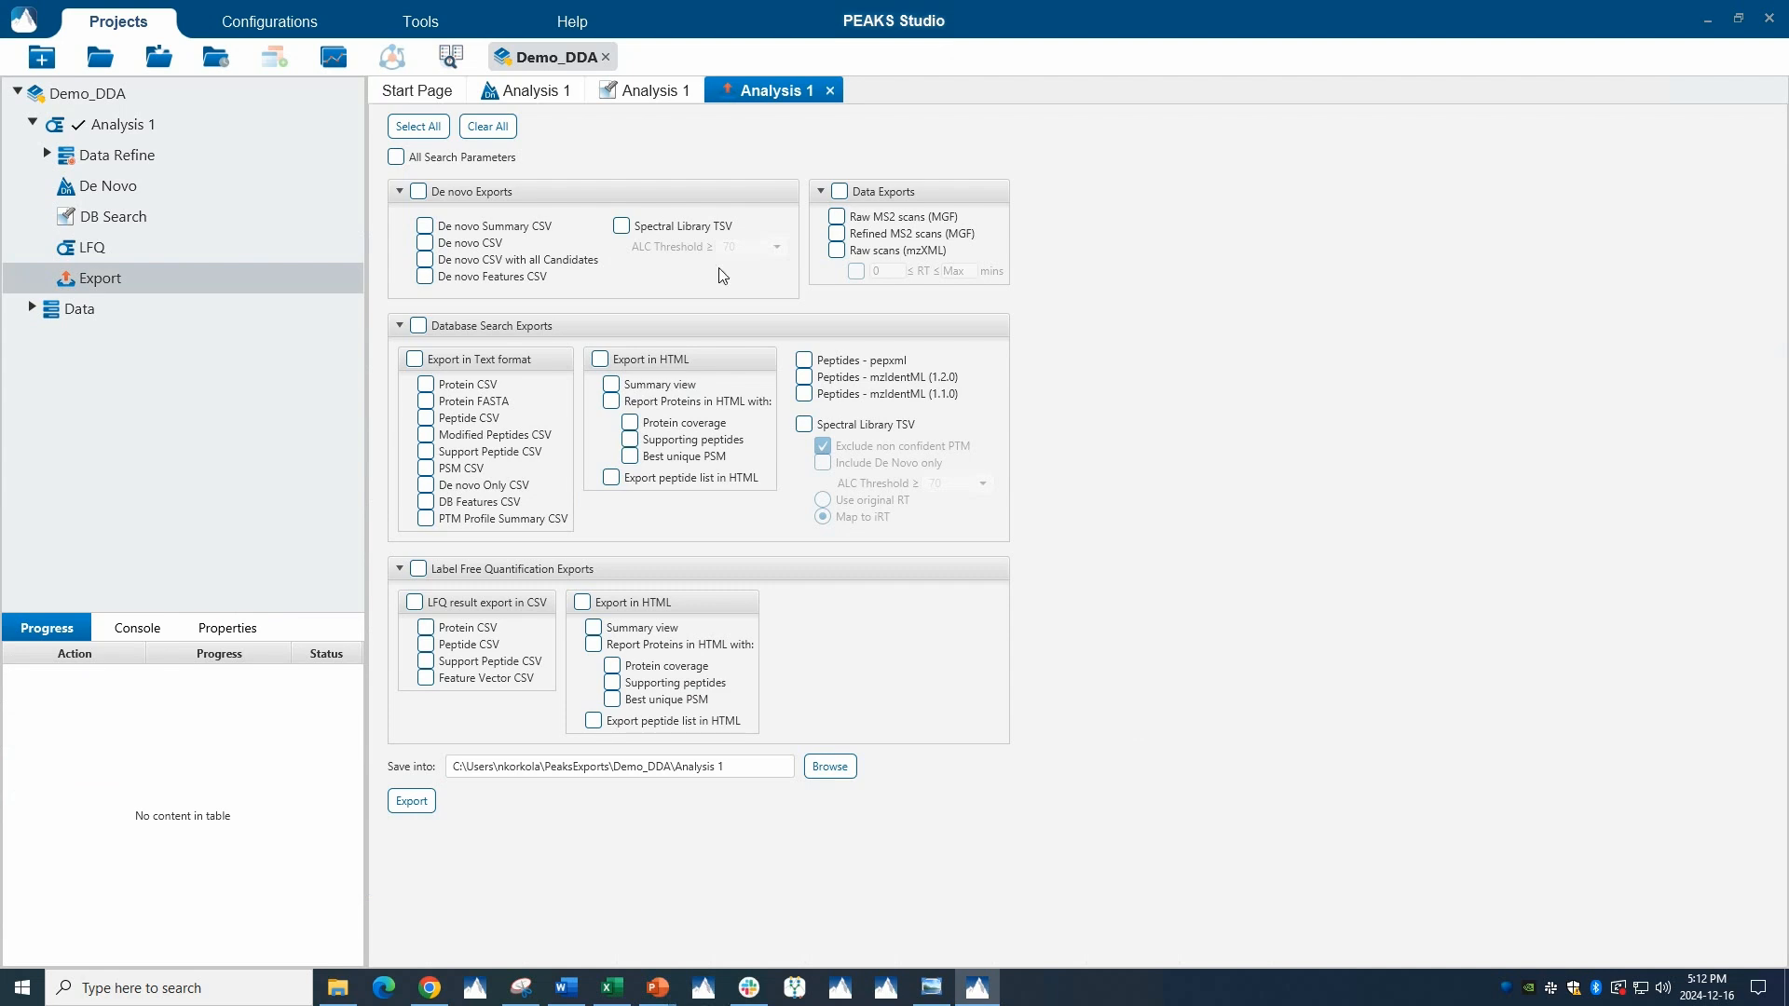
left_click(426, 244)
left_click(425, 468)
left_click(410, 804)
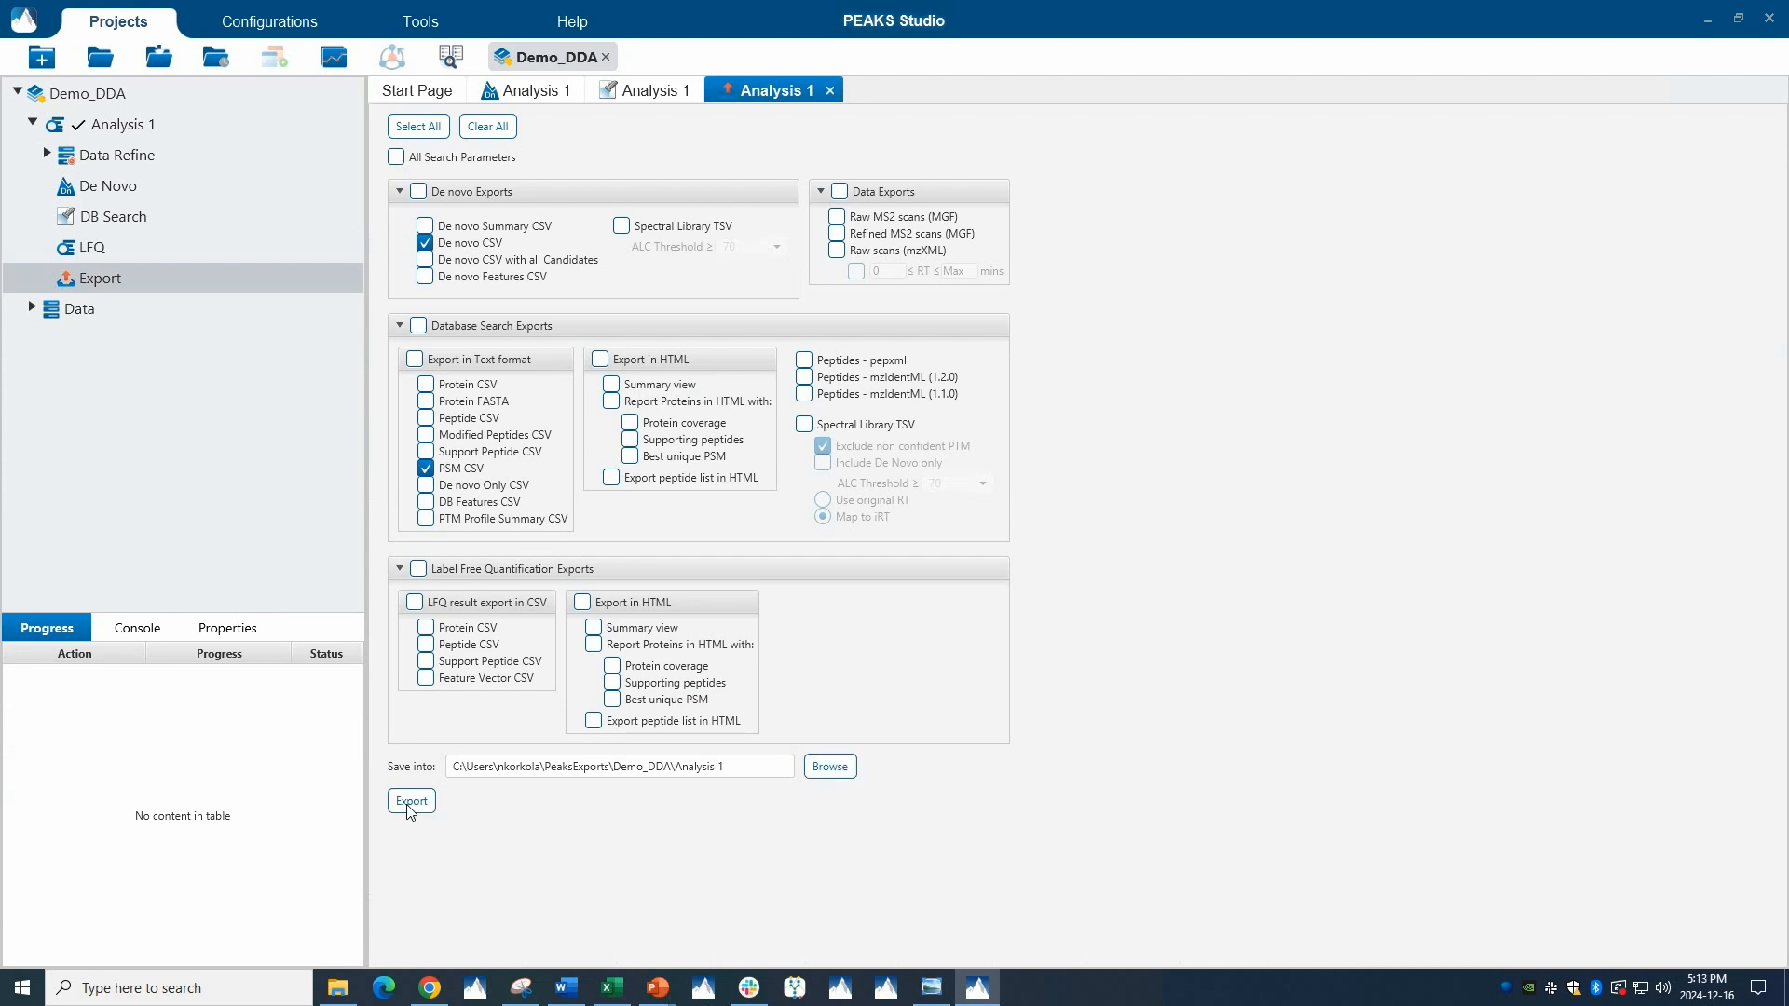